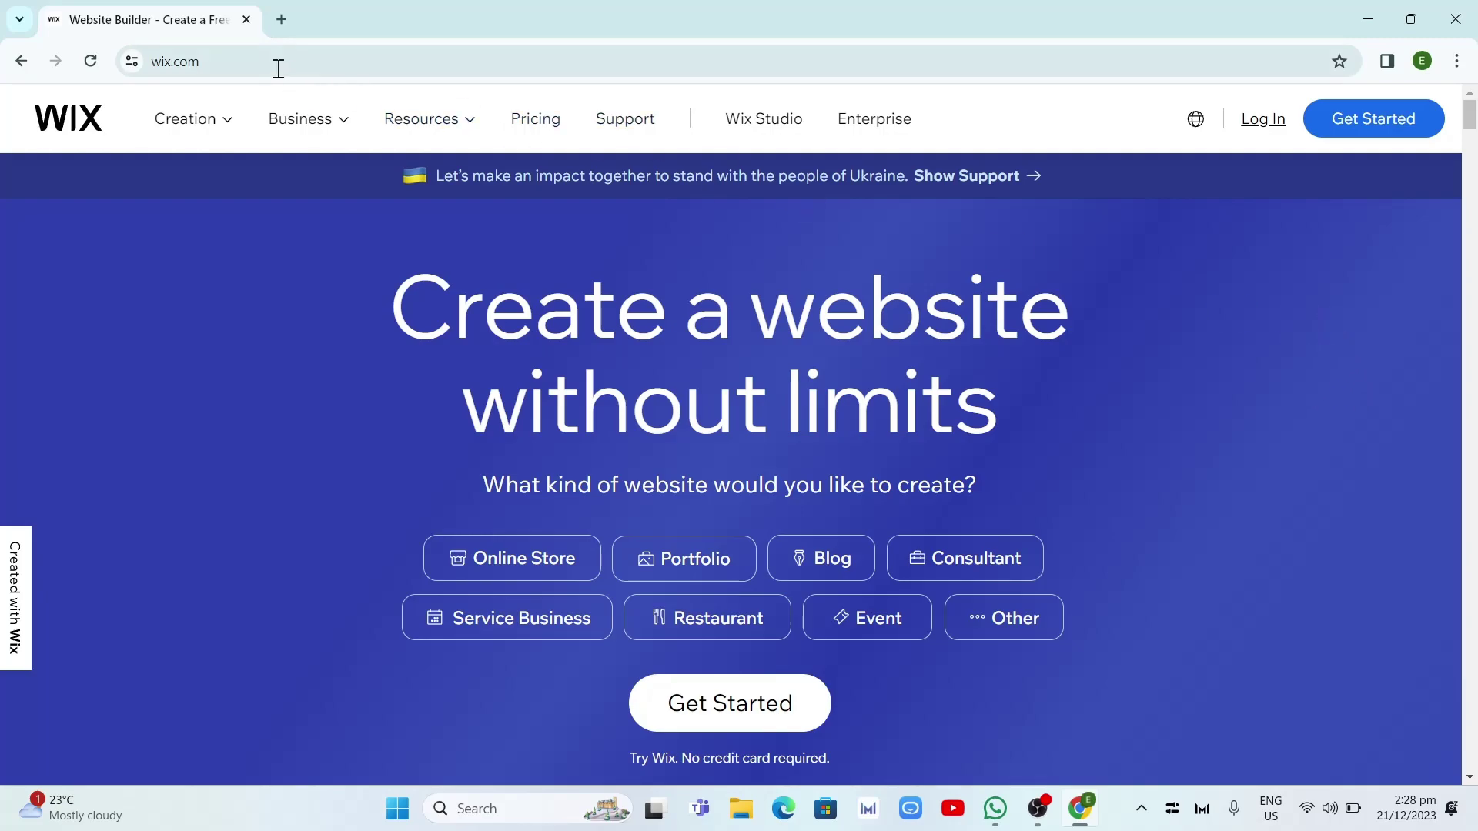
- Start a new Wix site and sign up with the first Google account
left_click(250, 62)
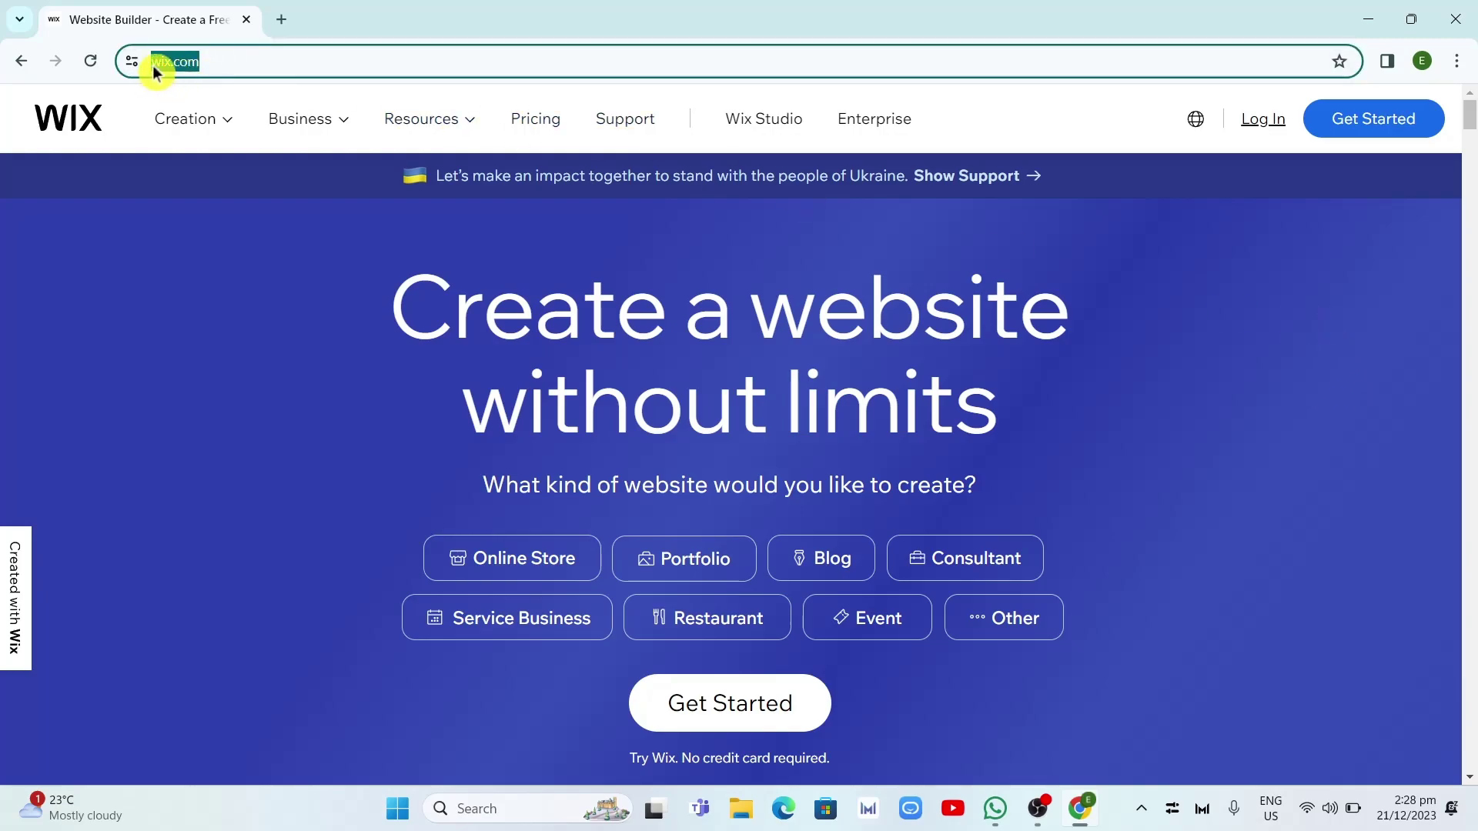
left_click(283, 277)
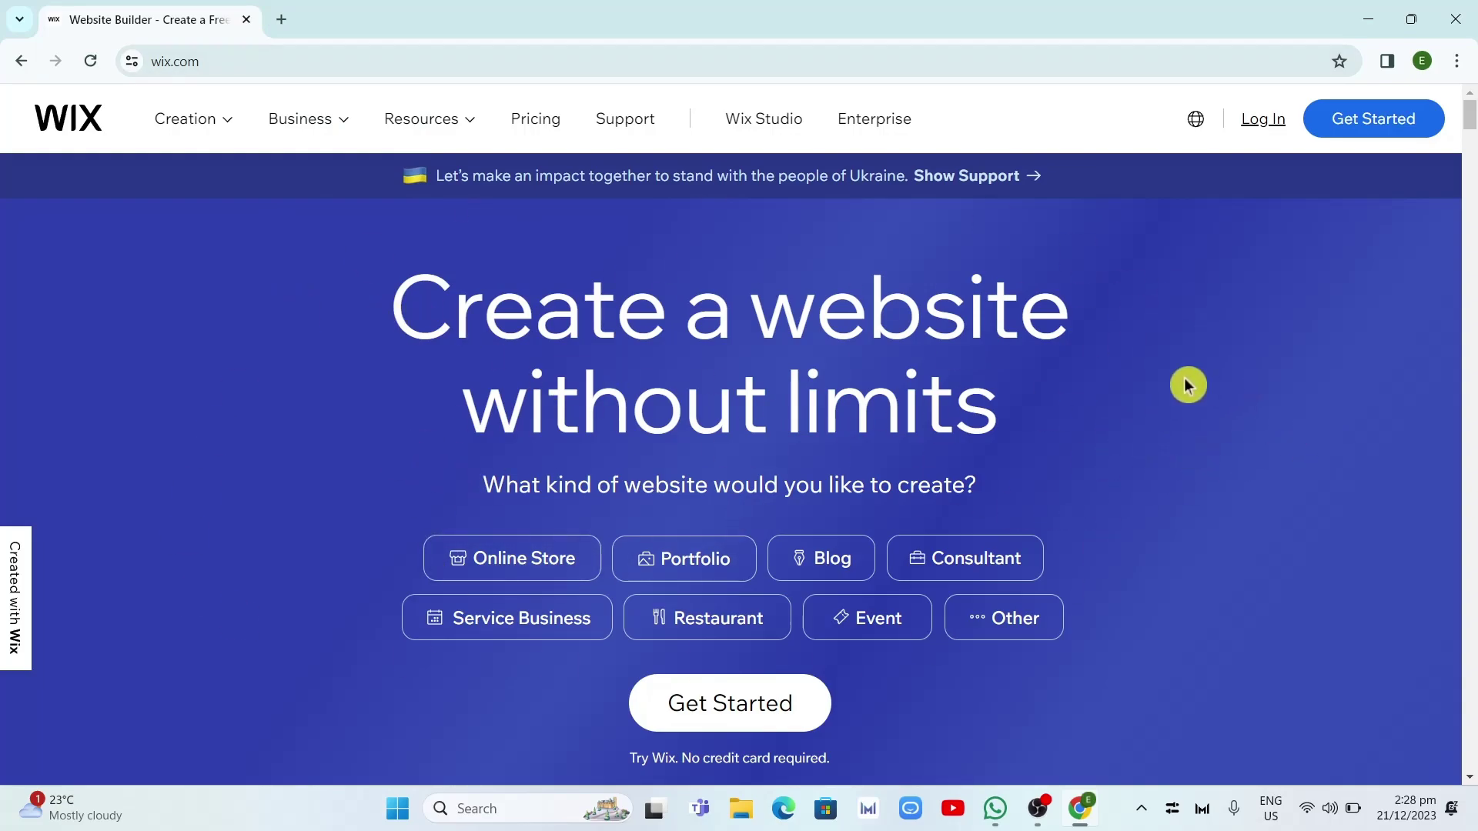
scroll(1256, 364, "down", 1)
scroll(1257, 364, "down", 1)
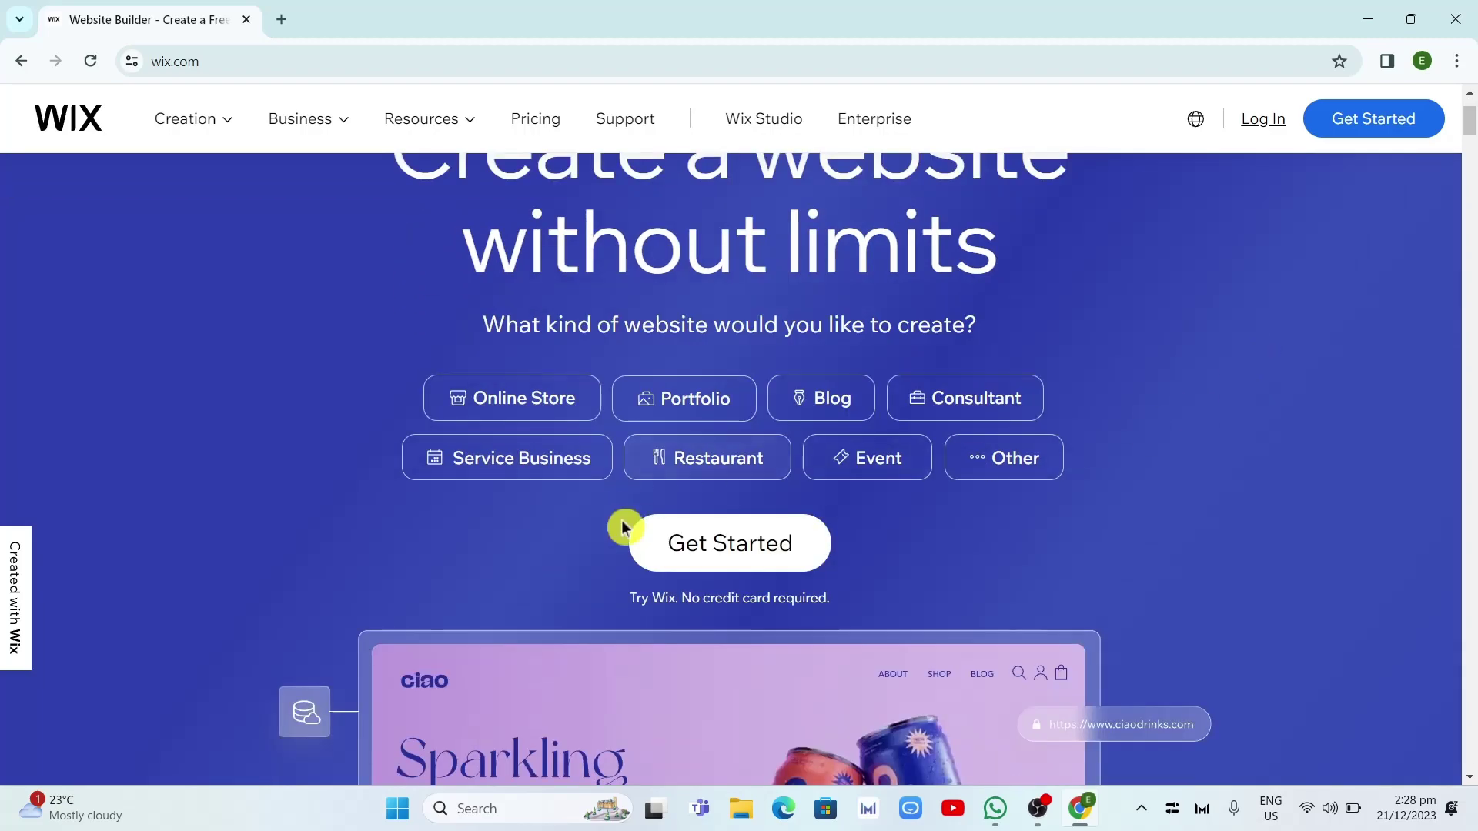
left_click(740, 542)
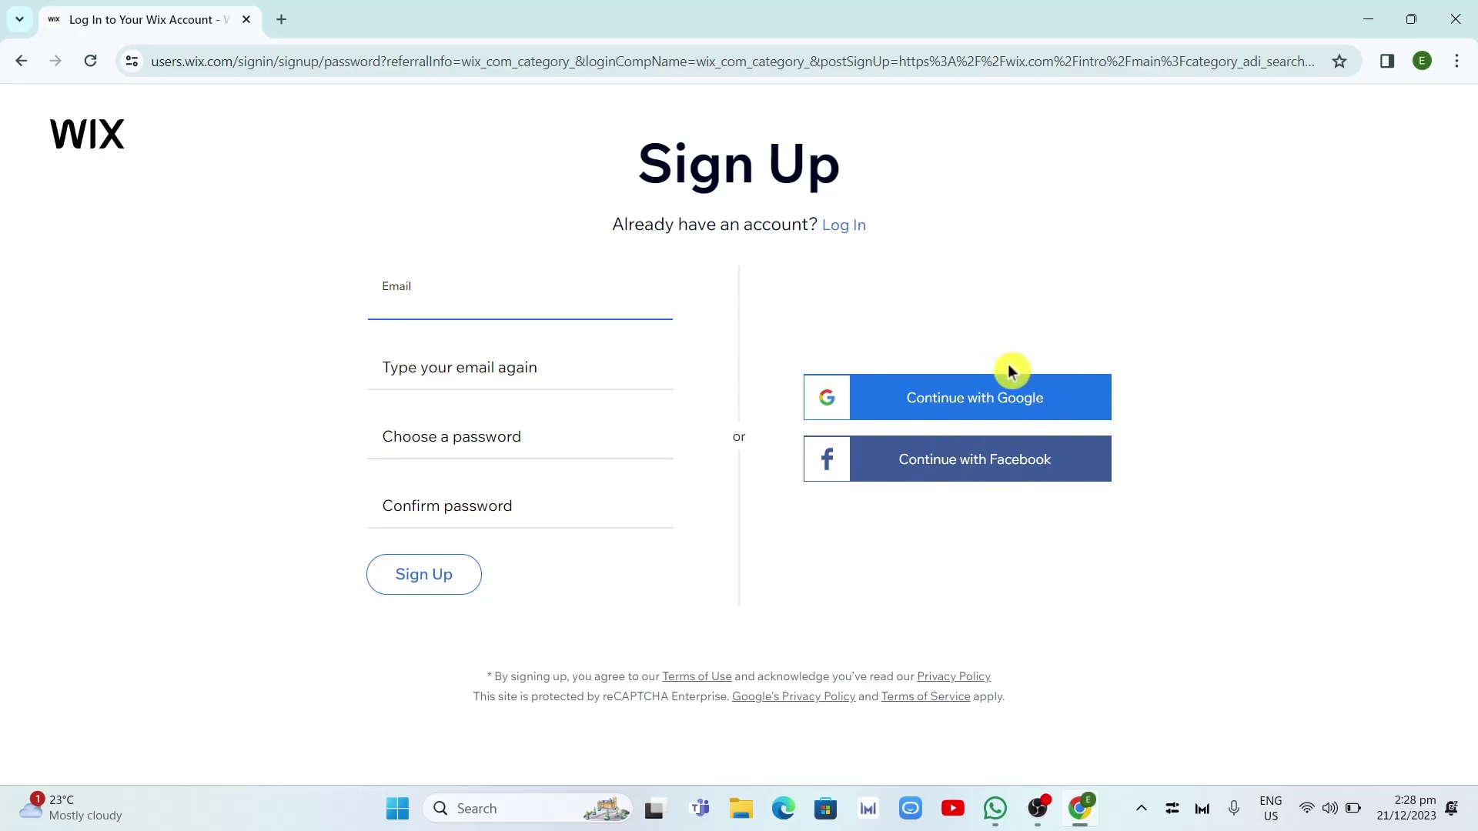
left_click(968, 406)
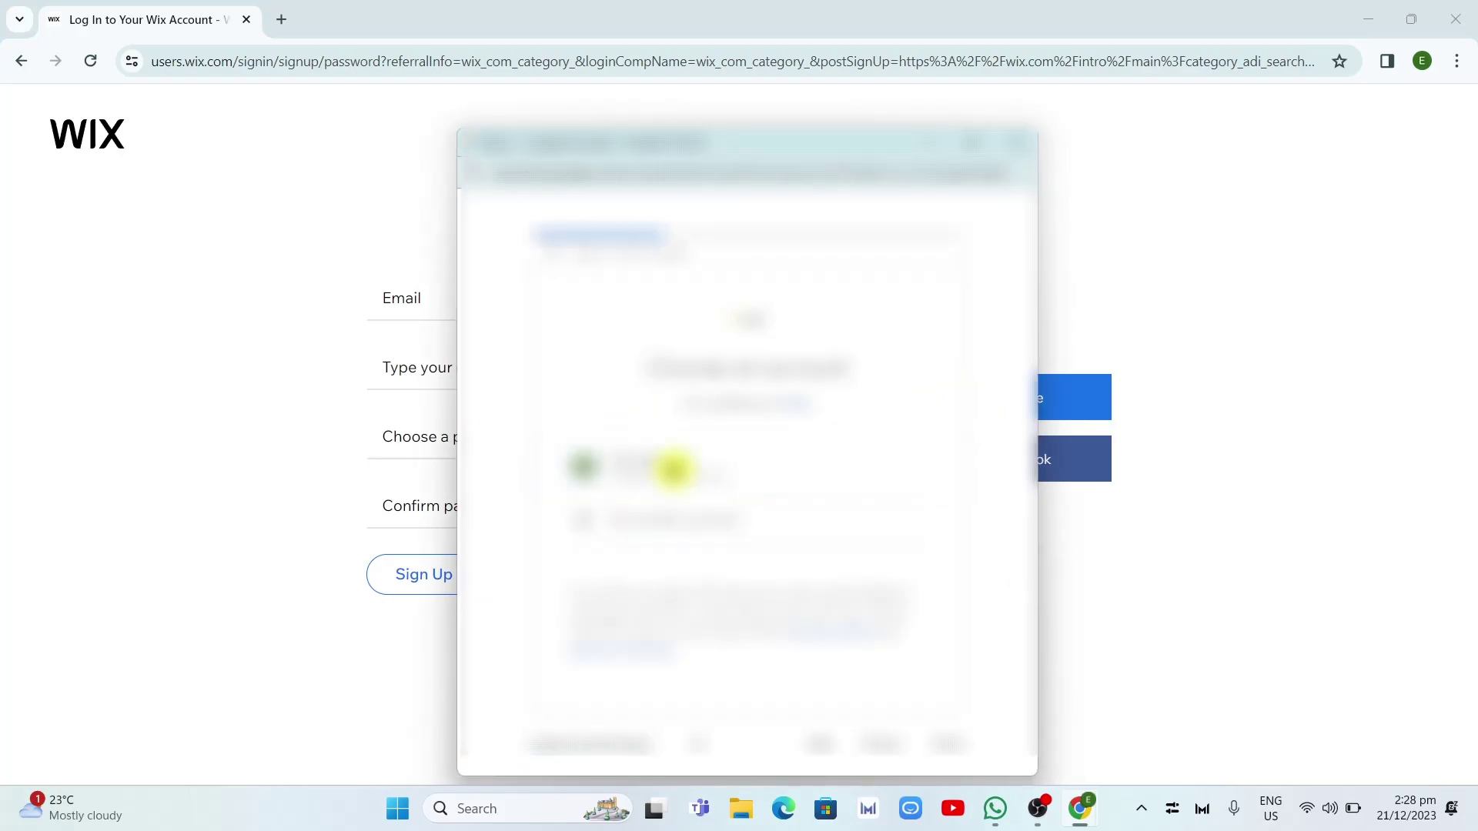
left_click(670, 465)
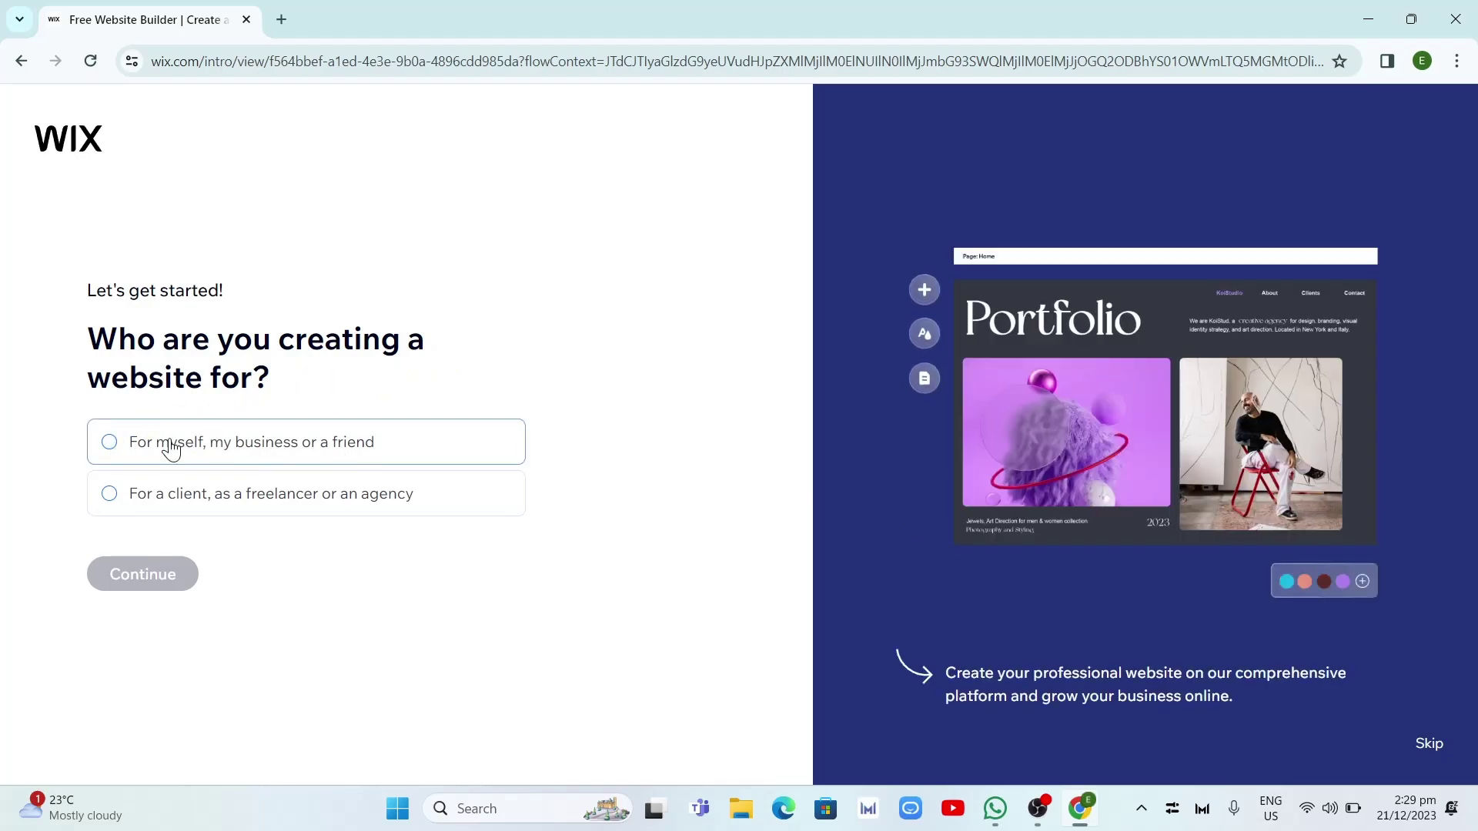
- Mark the website as 'For myself, my business or a friend' and continue
left_click(114, 449)
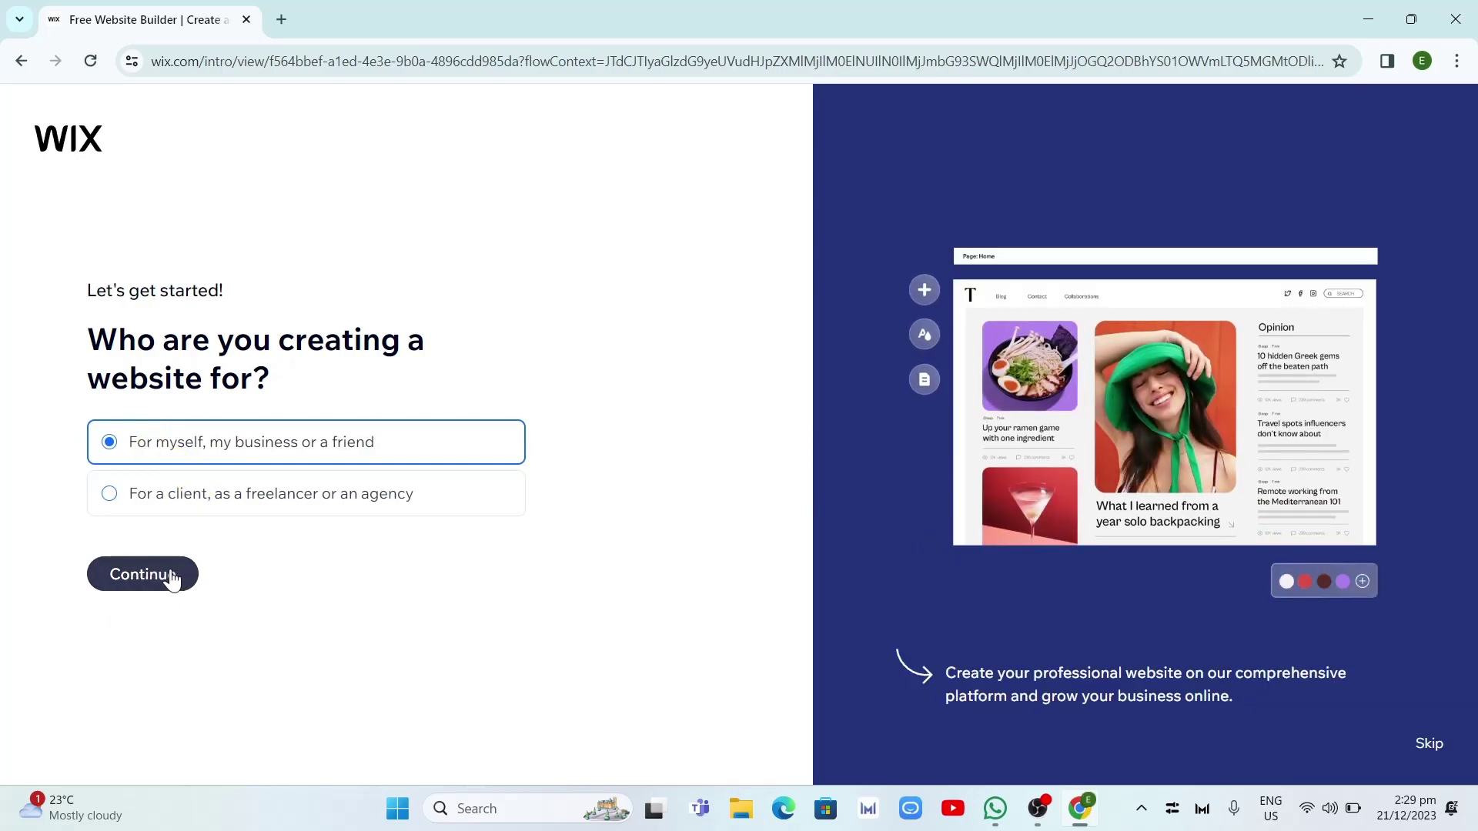
left_click(172, 578)
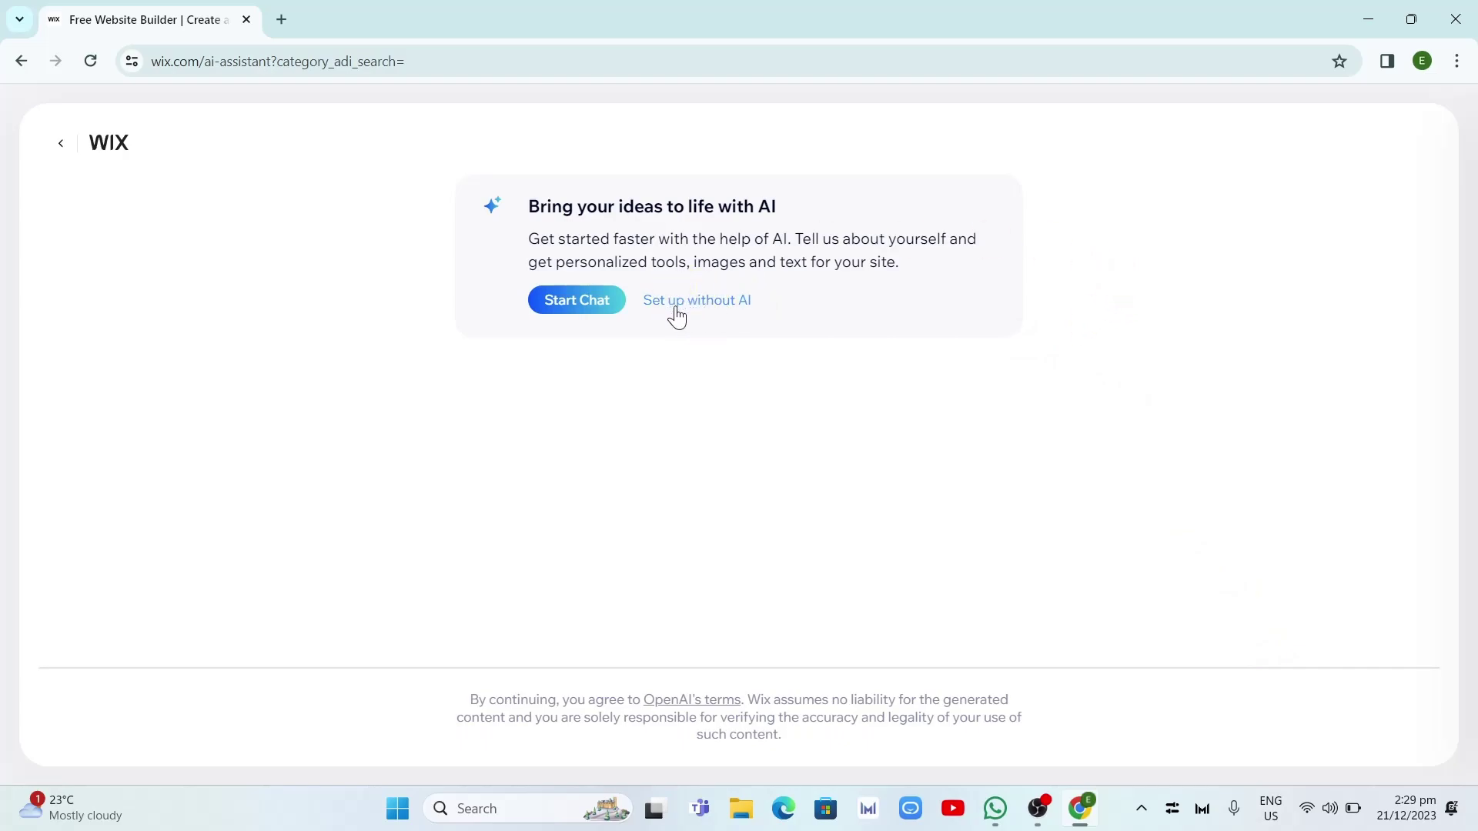
- Set up without AI, choosing Digital Media Portfolio from the Portfolio suggestions as the site type
left_click(731, 301)
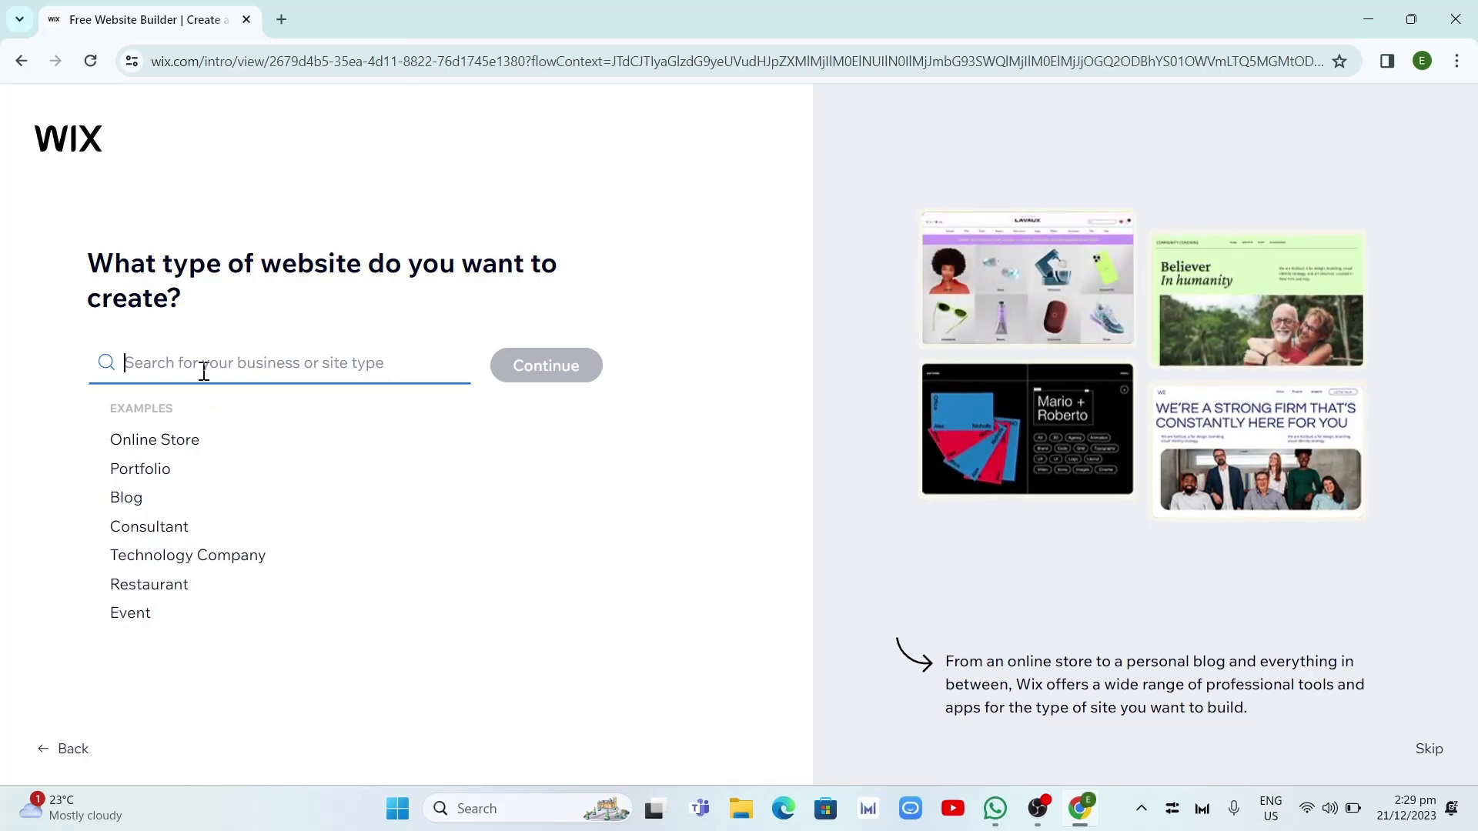
left_click(140, 471)
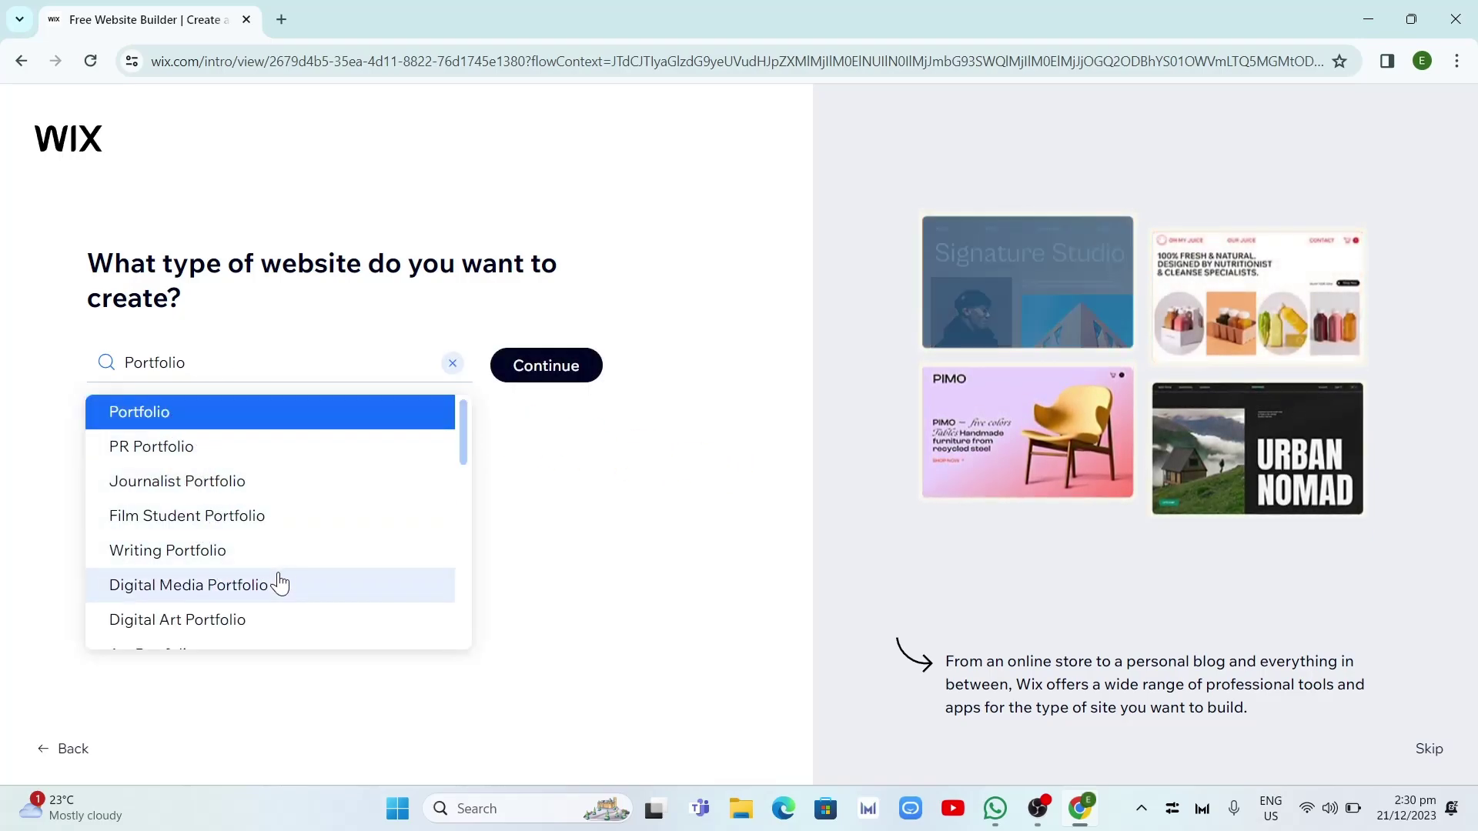
scroll(279, 584, "down", 2)
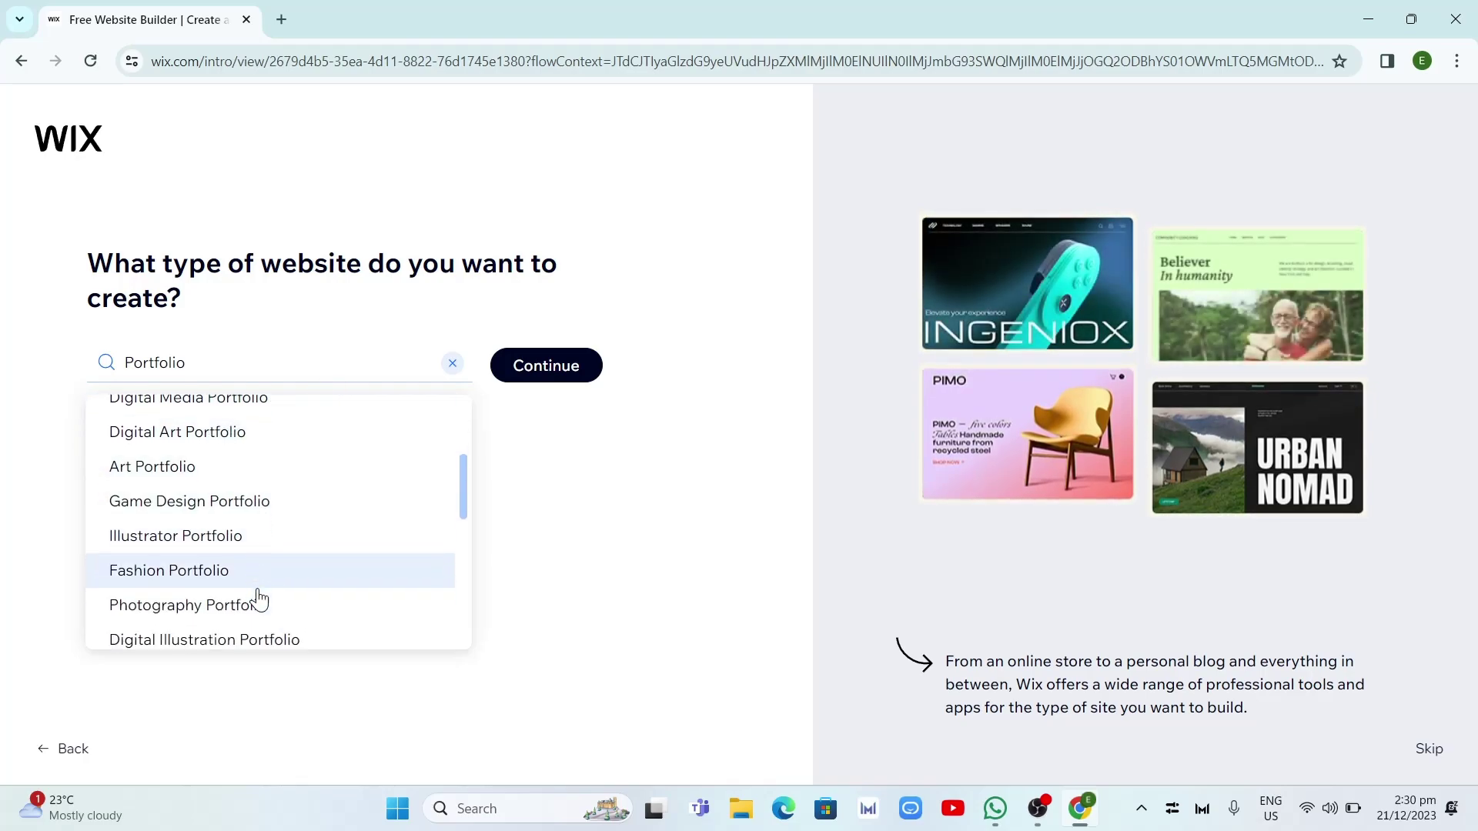
scroll(269, 596, "down", 4)
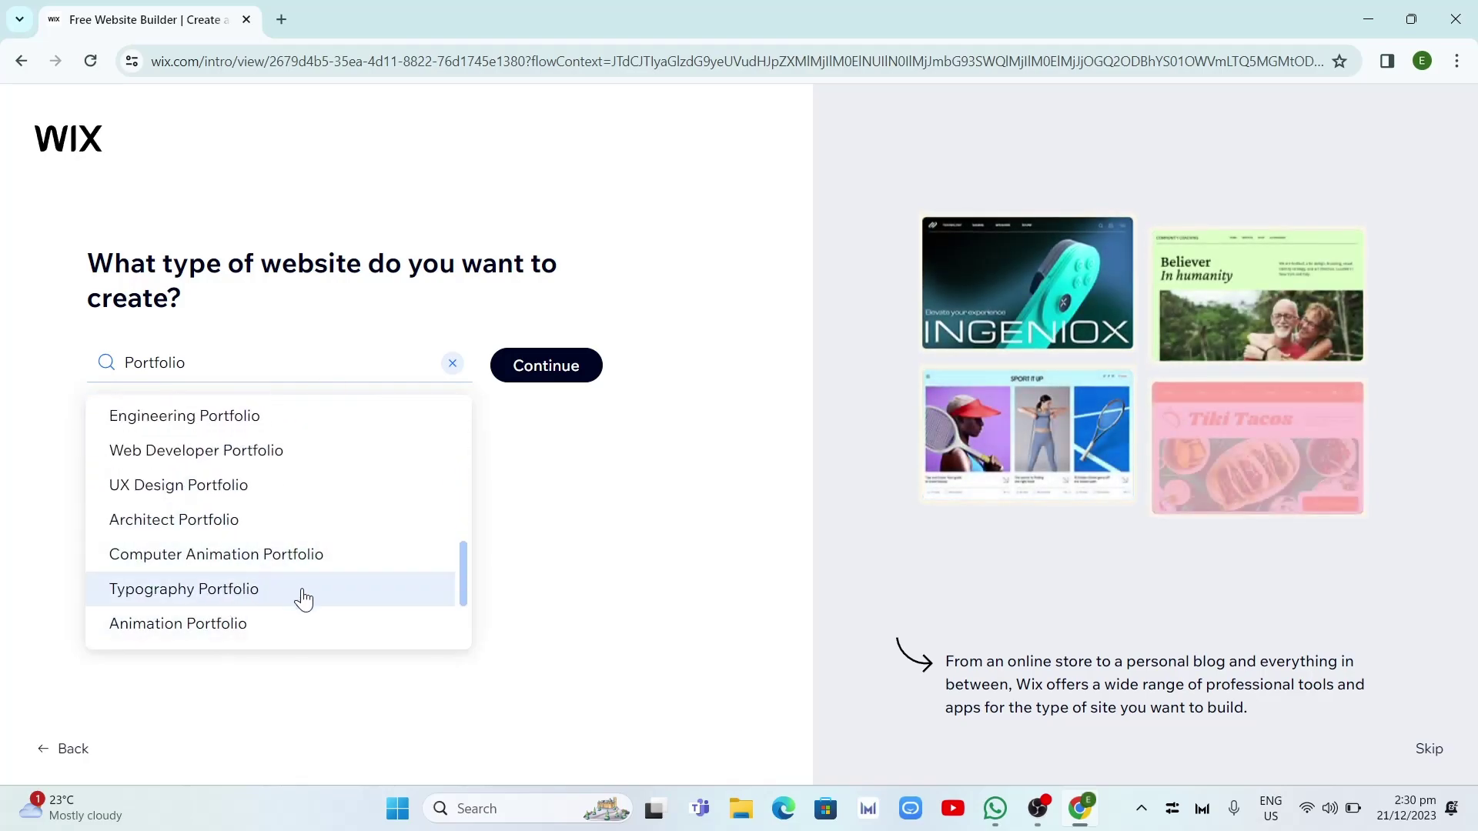
scroll(300, 600, "up", 6)
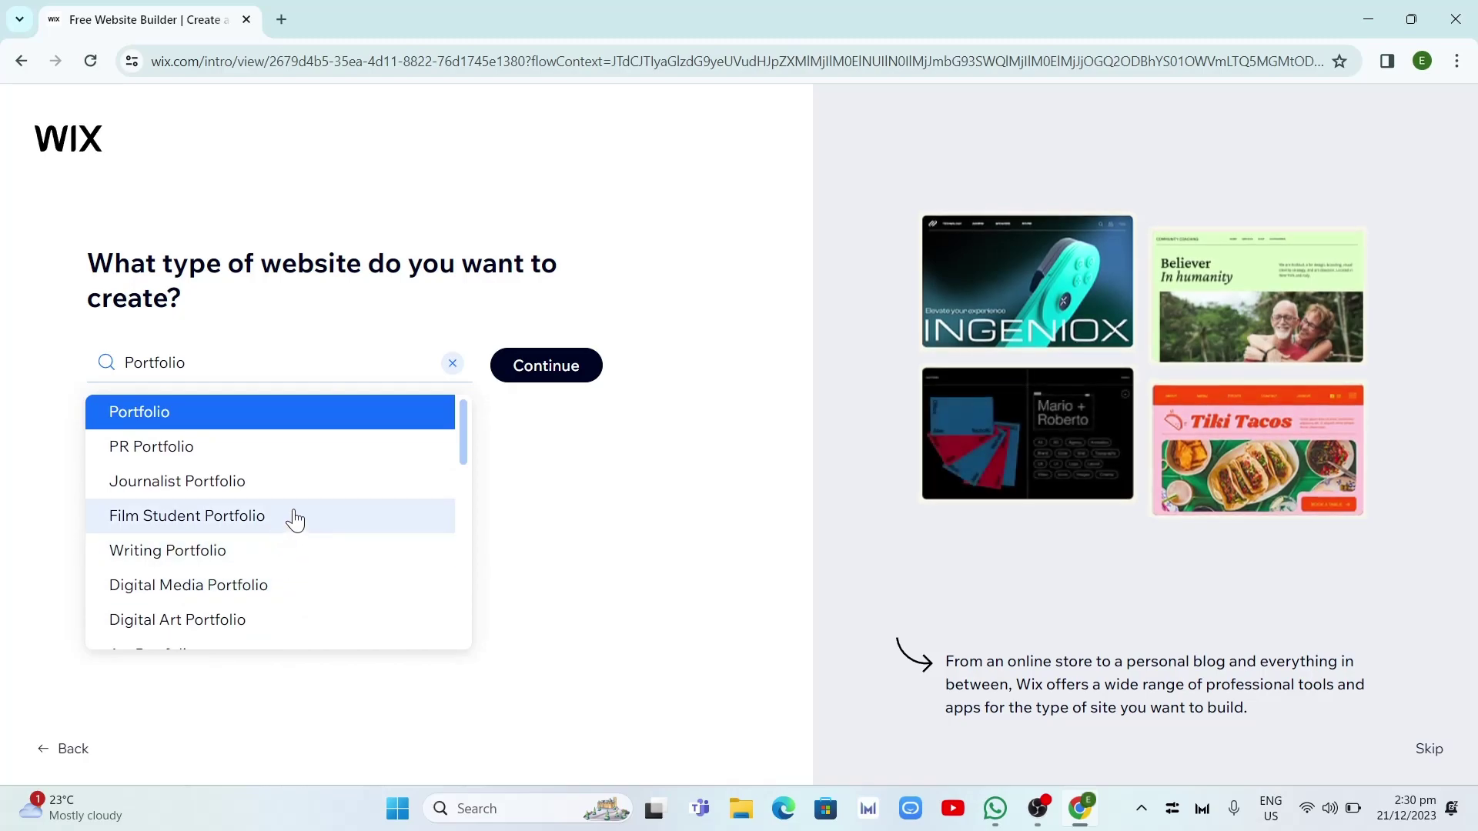
scroll(340, 577, "down", 2)
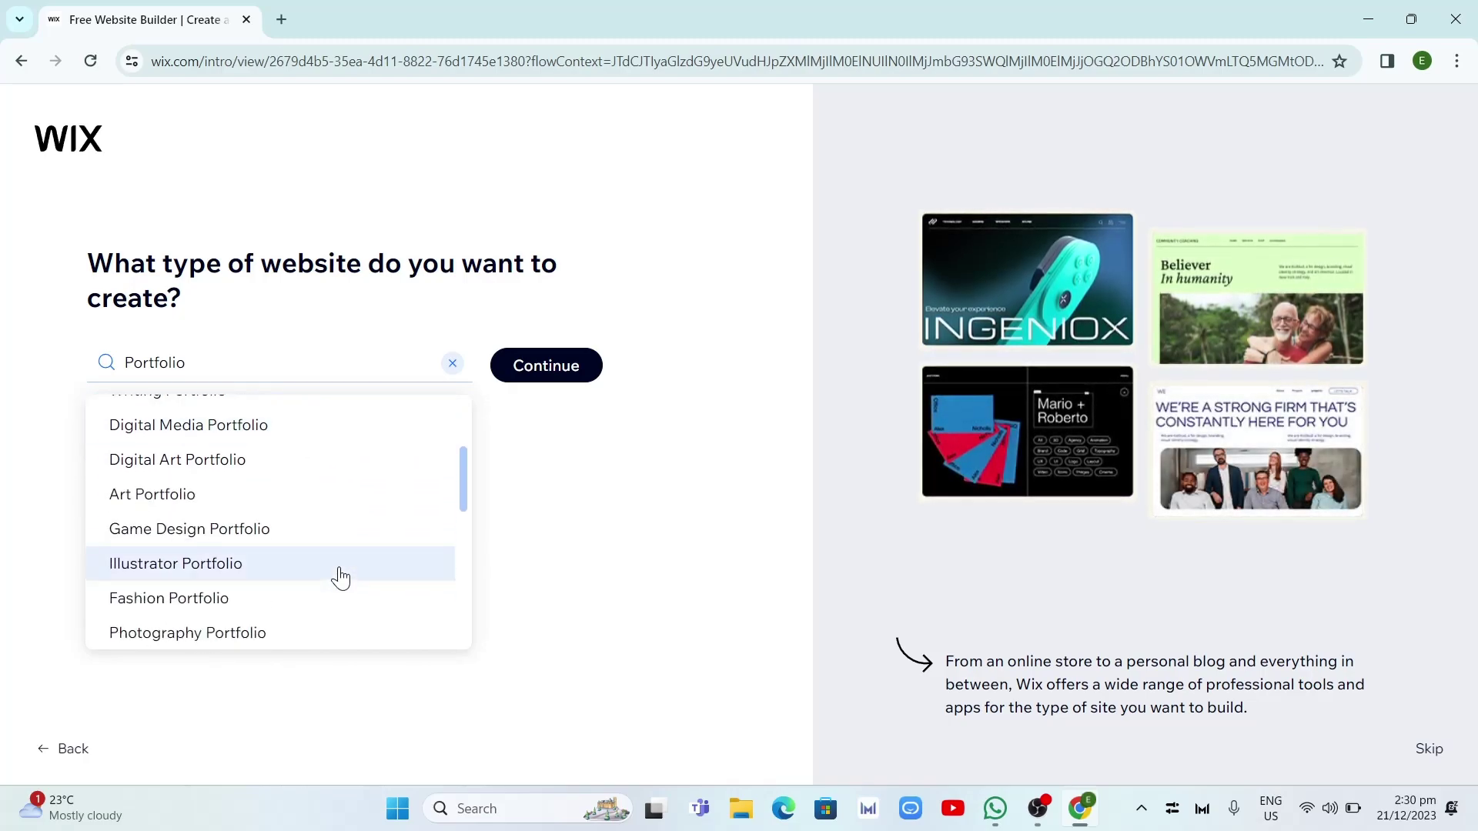
scroll(331, 558, "down", 2)
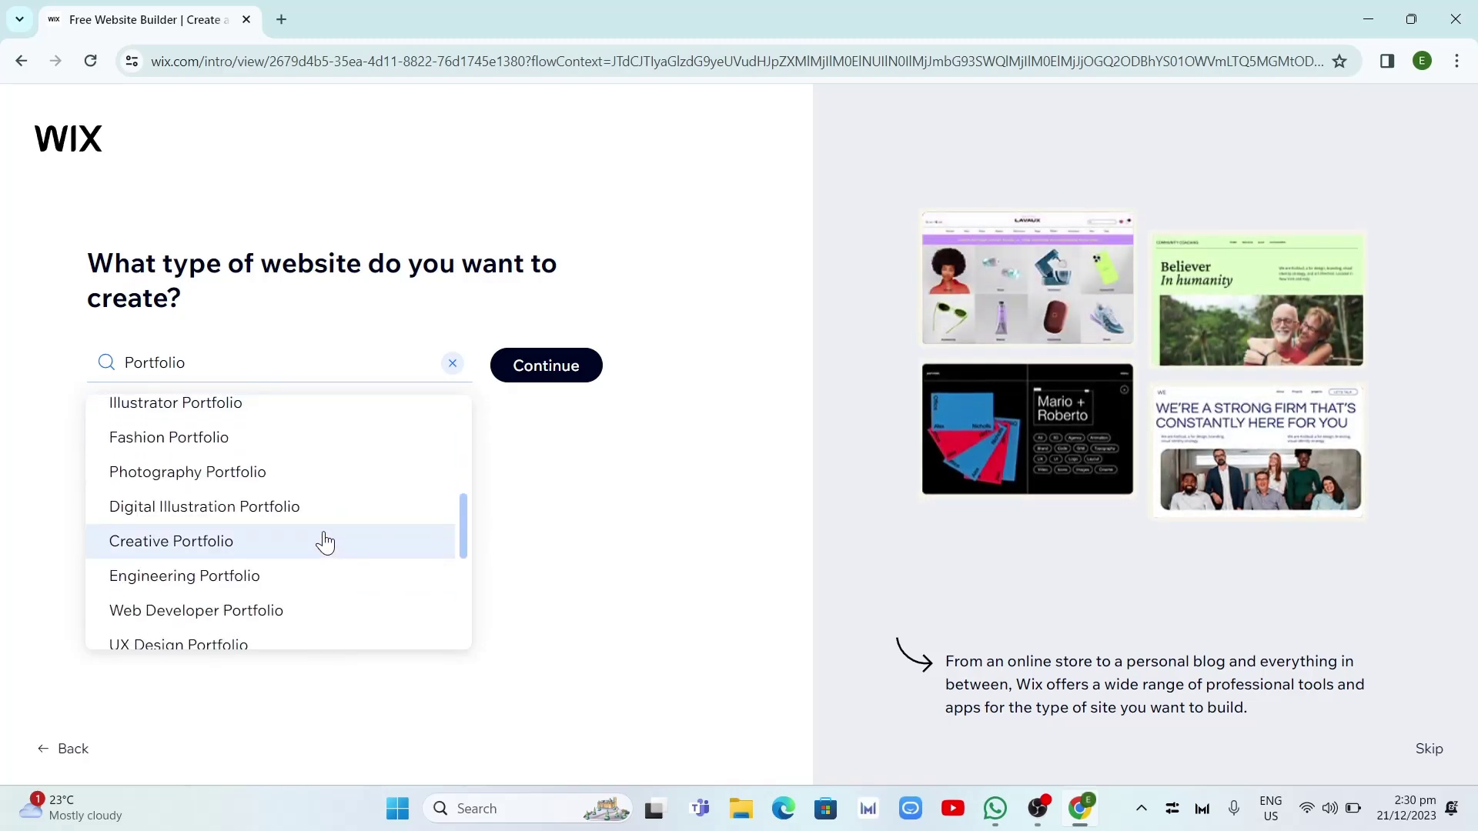
scroll(324, 542, "down", 2)
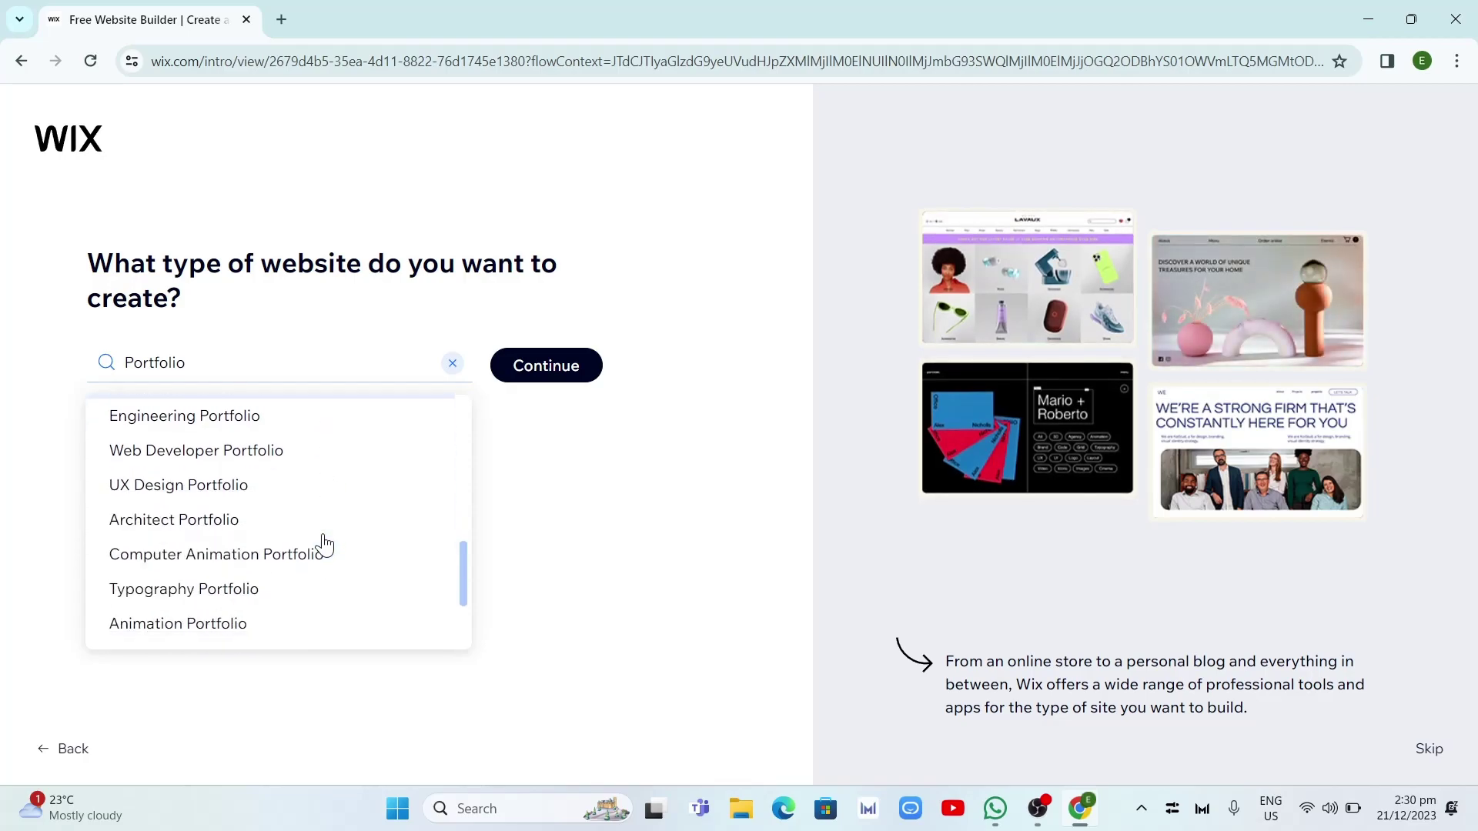
scroll(324, 543, "down", 2)
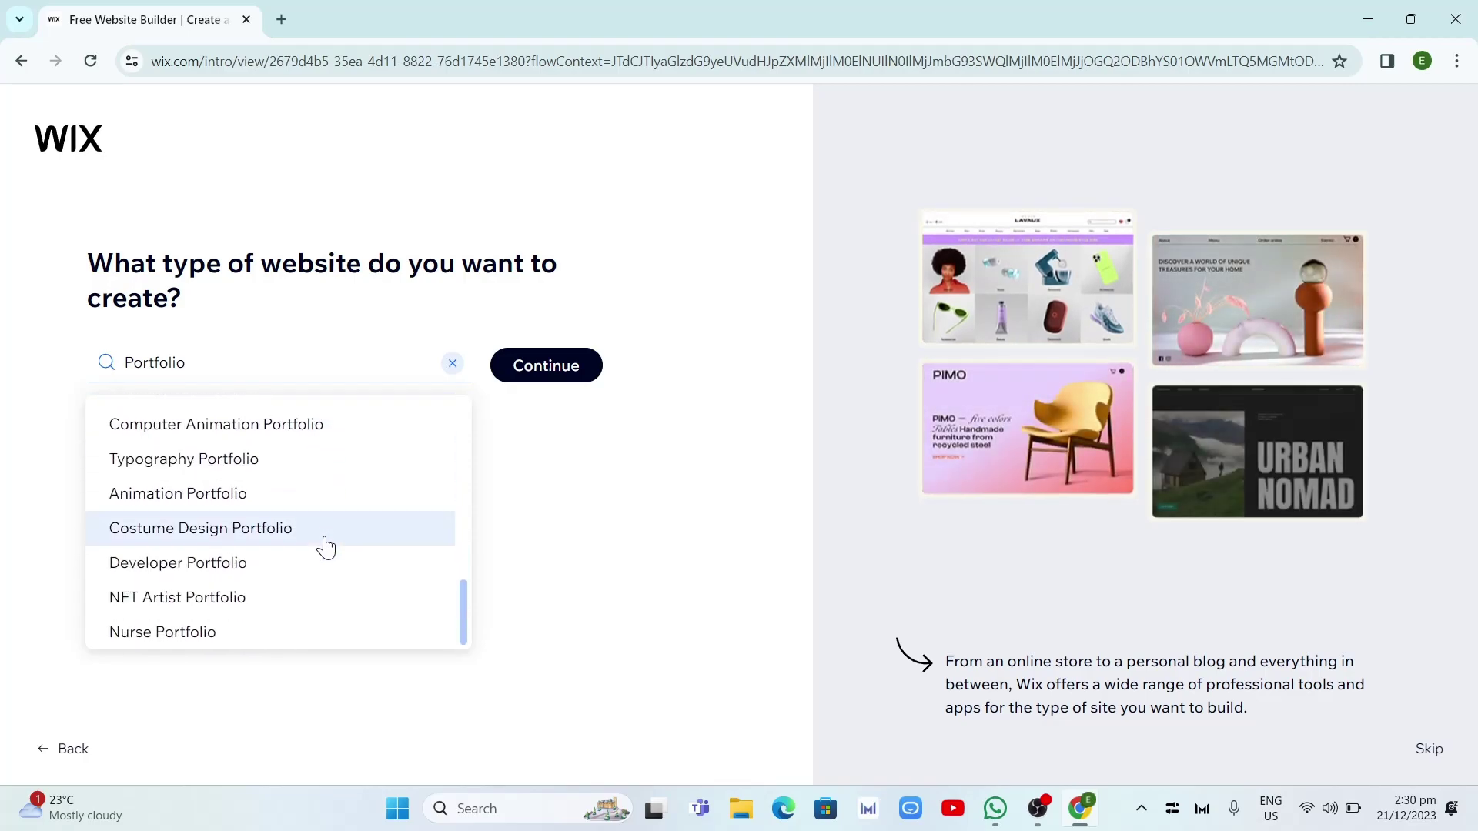
scroll(335, 585, "up", 10)
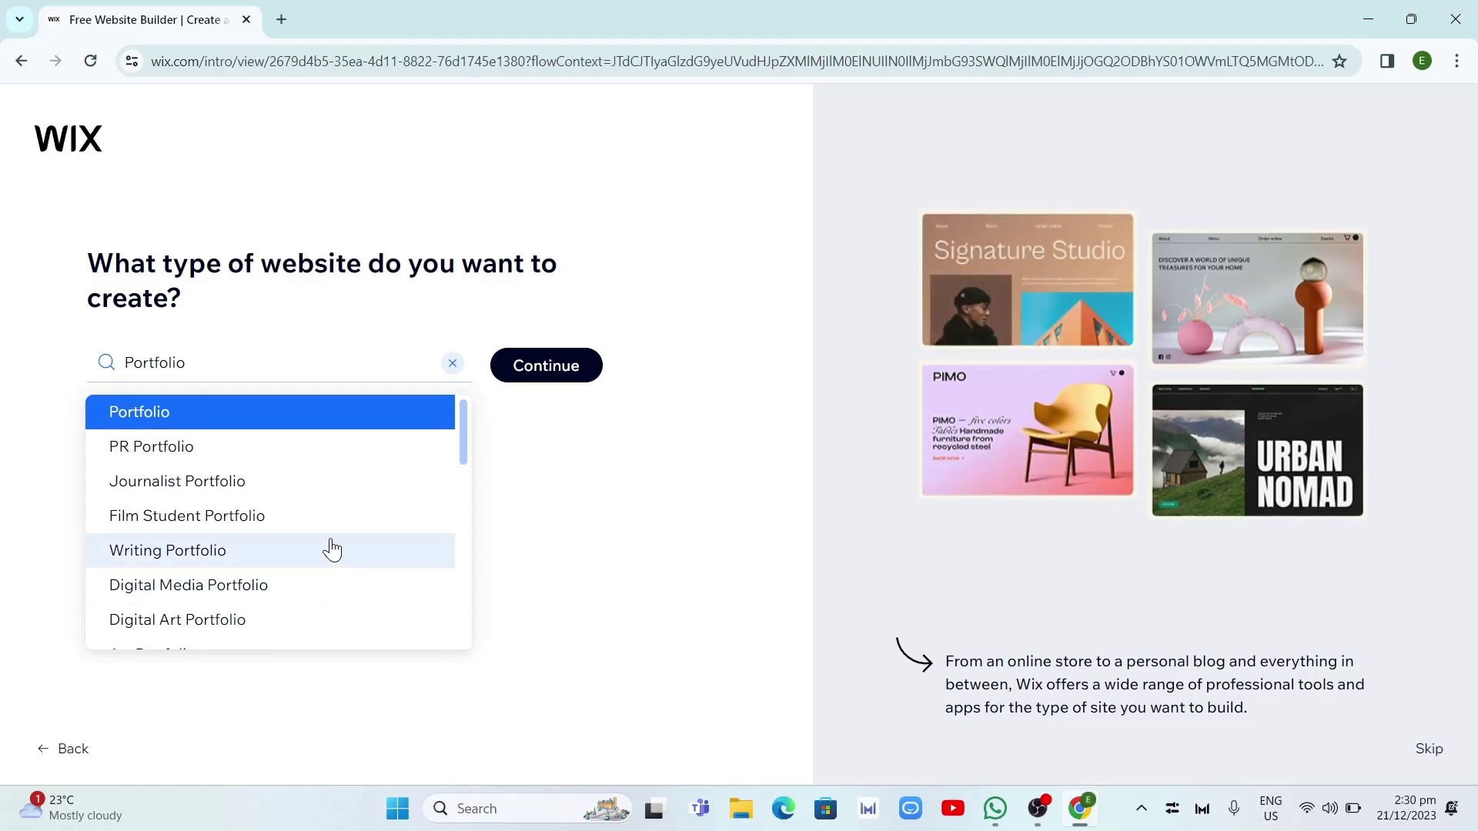
left_click(216, 589)
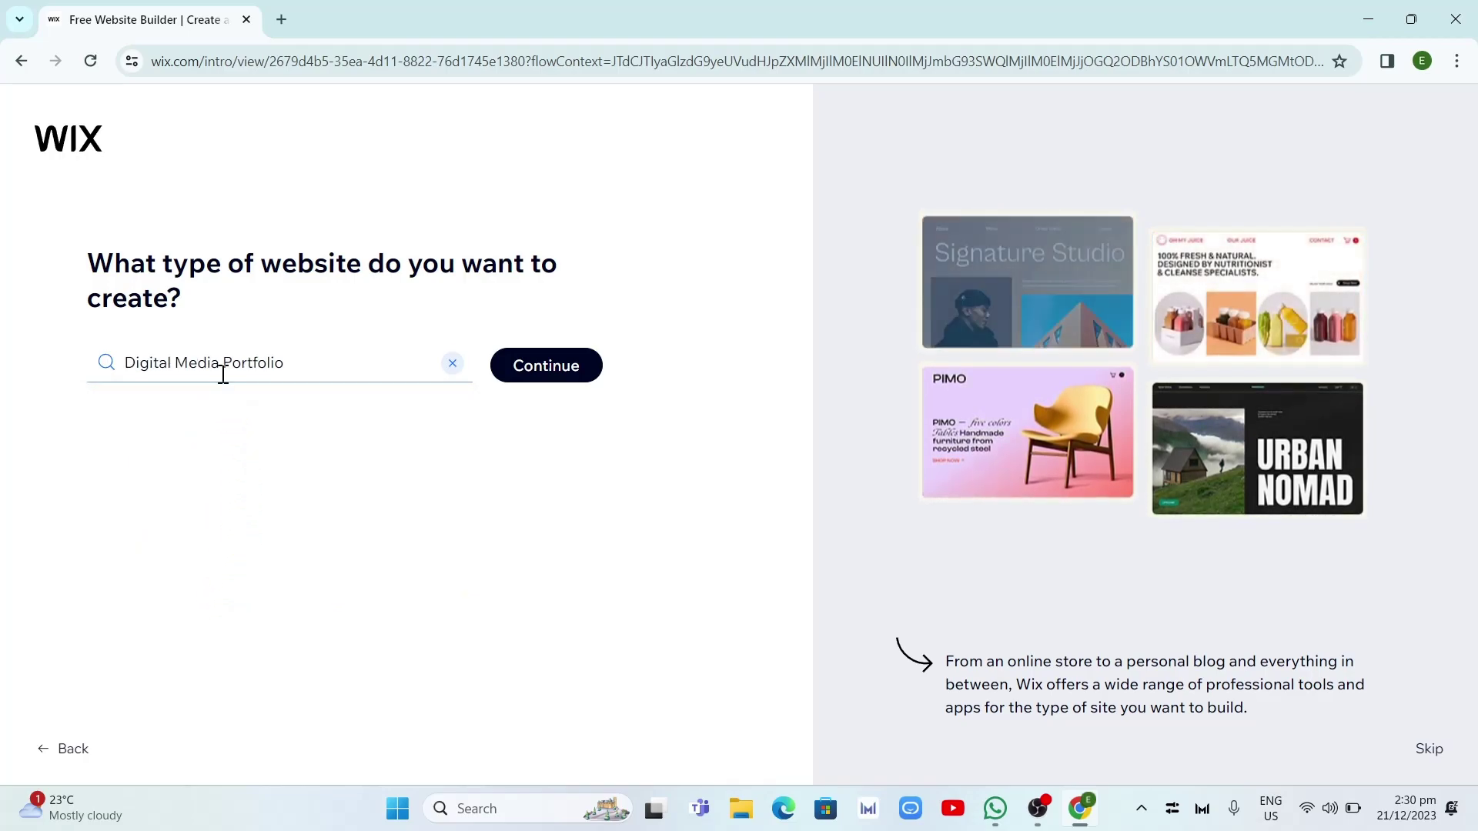
left_click(546, 373)
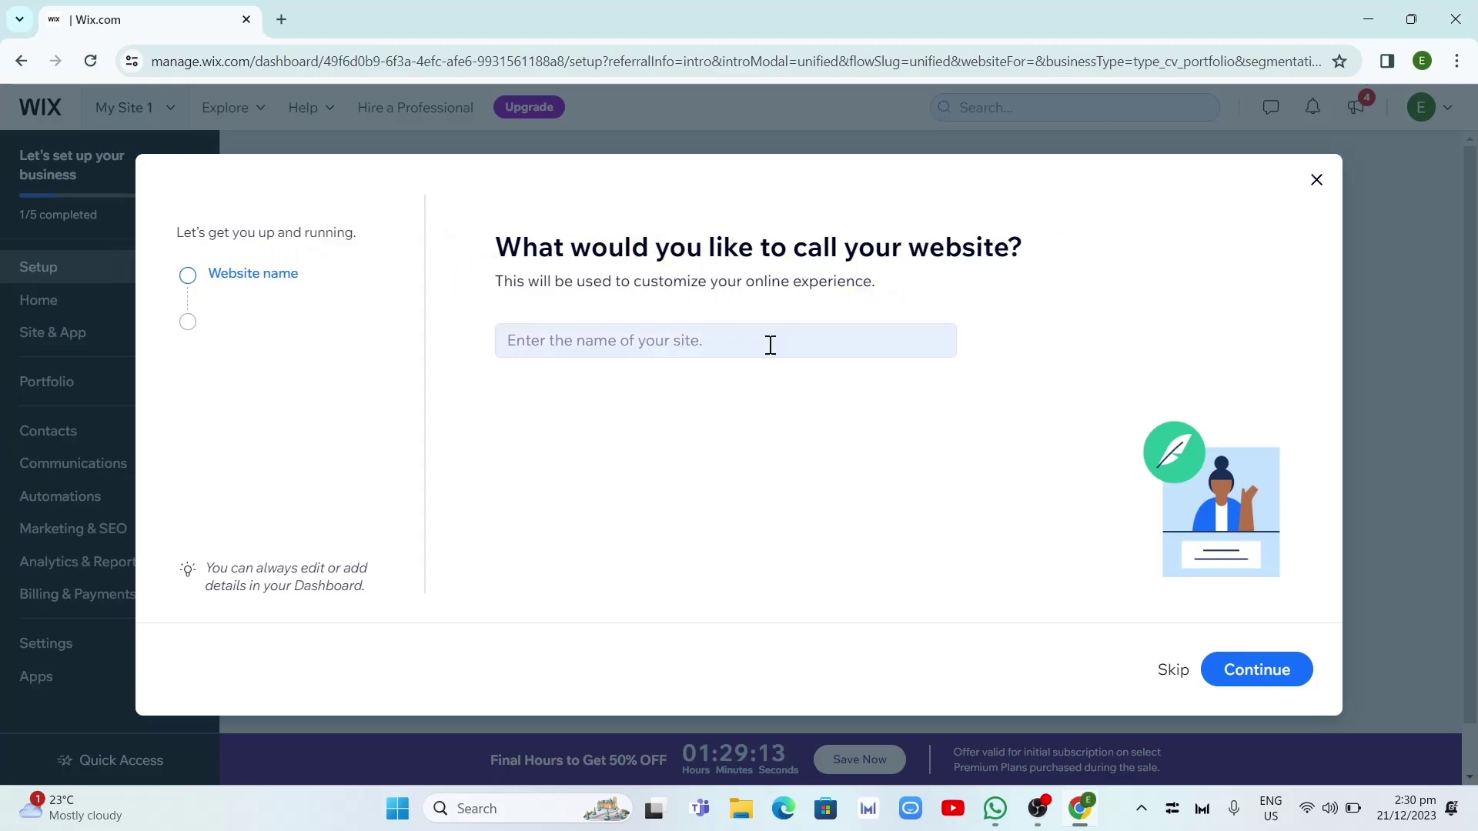
- Enter 'Personal Website' as the site name and continue
left_click(669, 340)
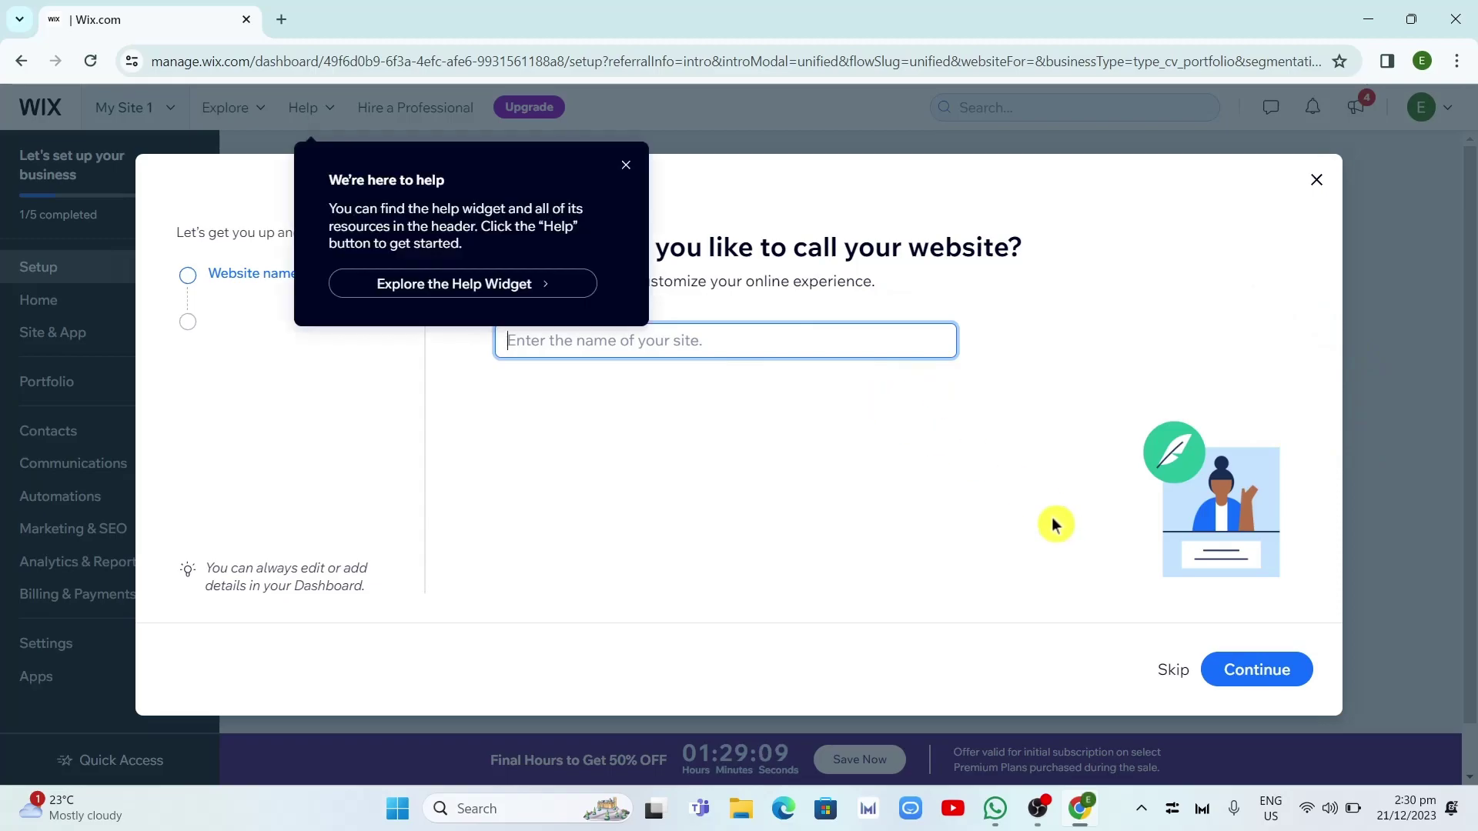
left_click(706, 336)
type("Personal Website")
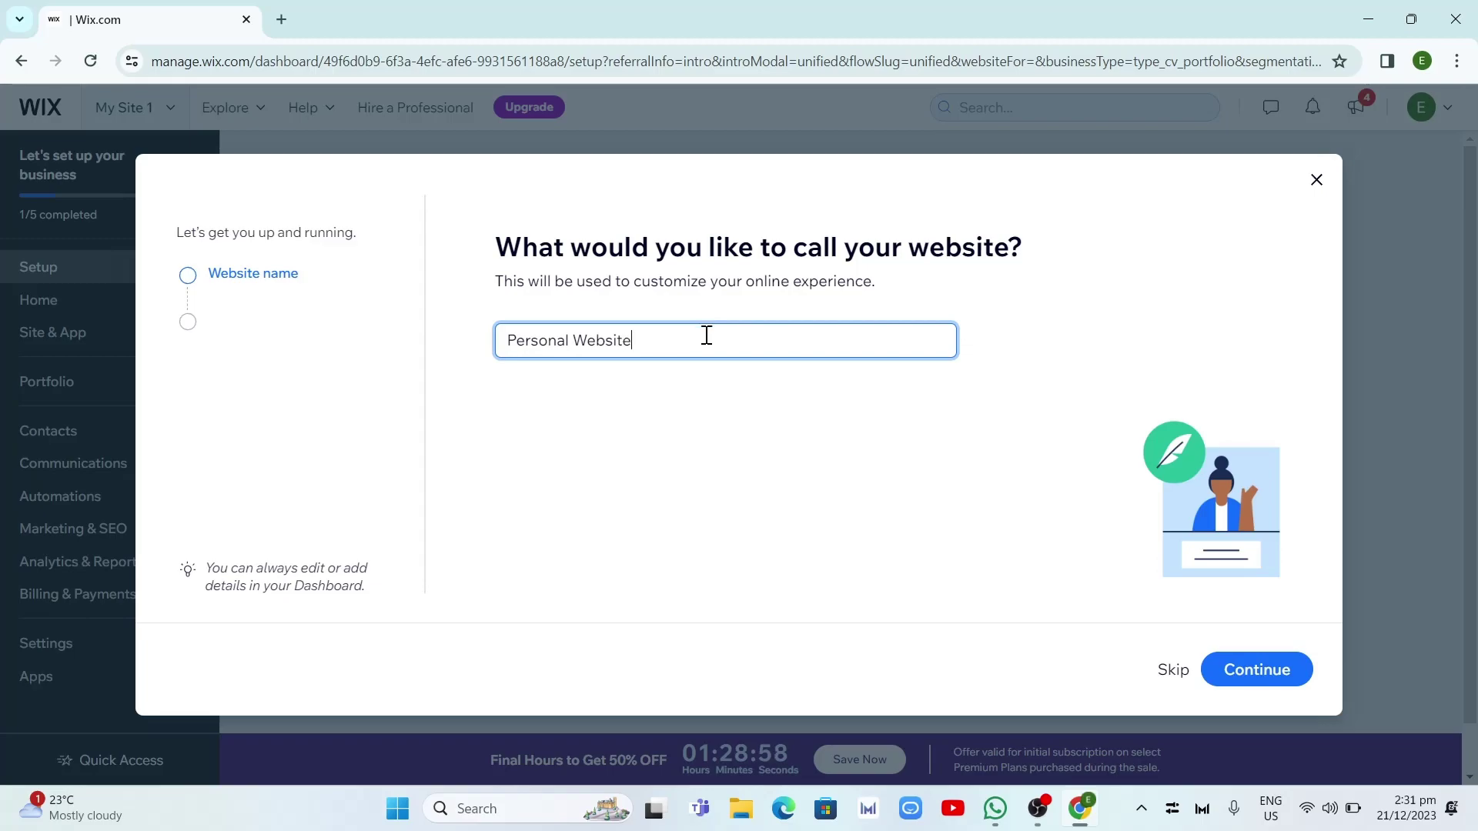
left_click(1255, 677)
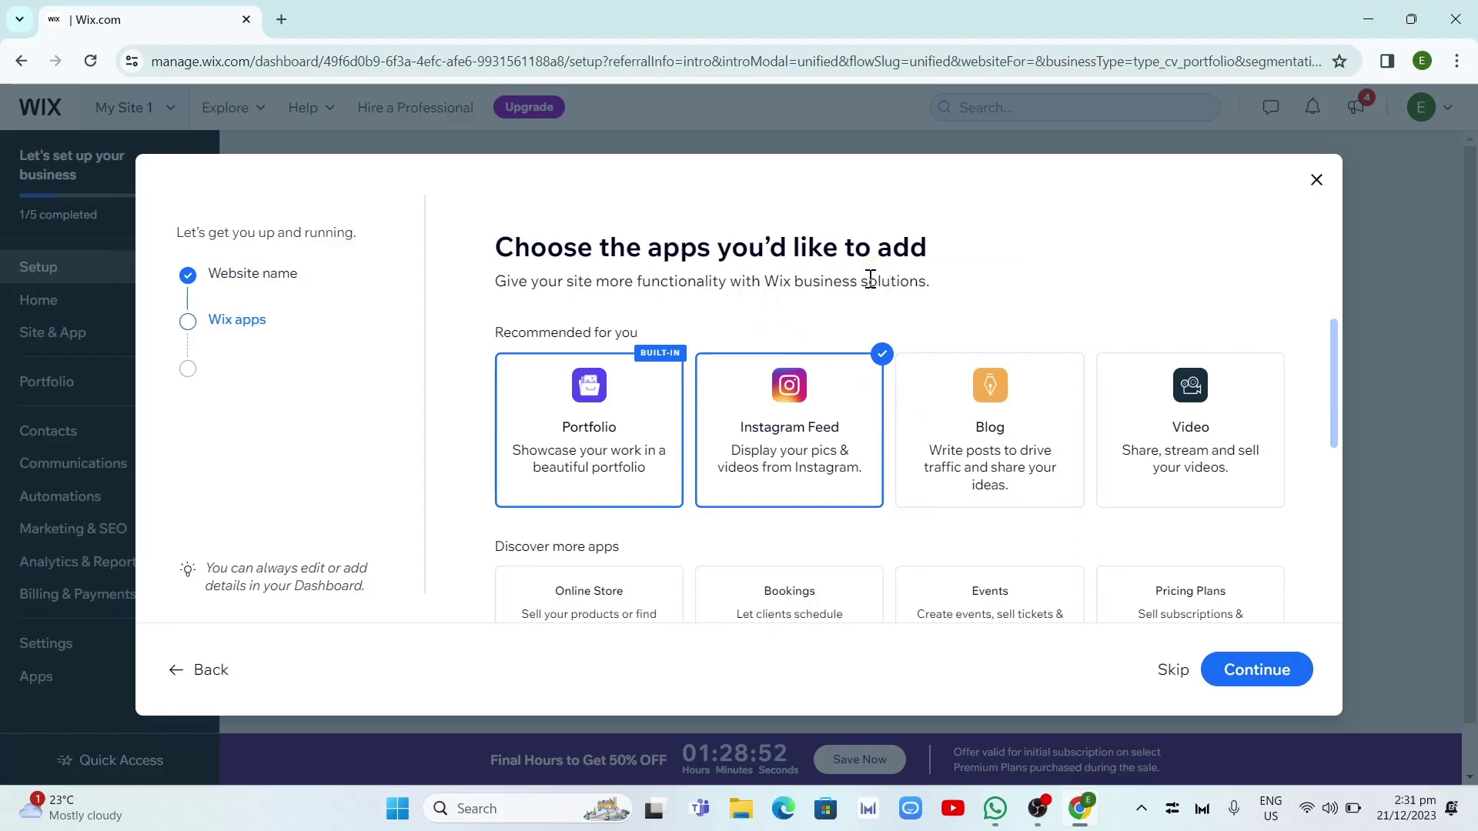
- Add the Video, Online Store, Groups and Forms apps and finish the setup wizard
scroll(924, 518, "down", 3)
scroll(924, 518, "up", 3)
scroll(925, 522, "down", 5)
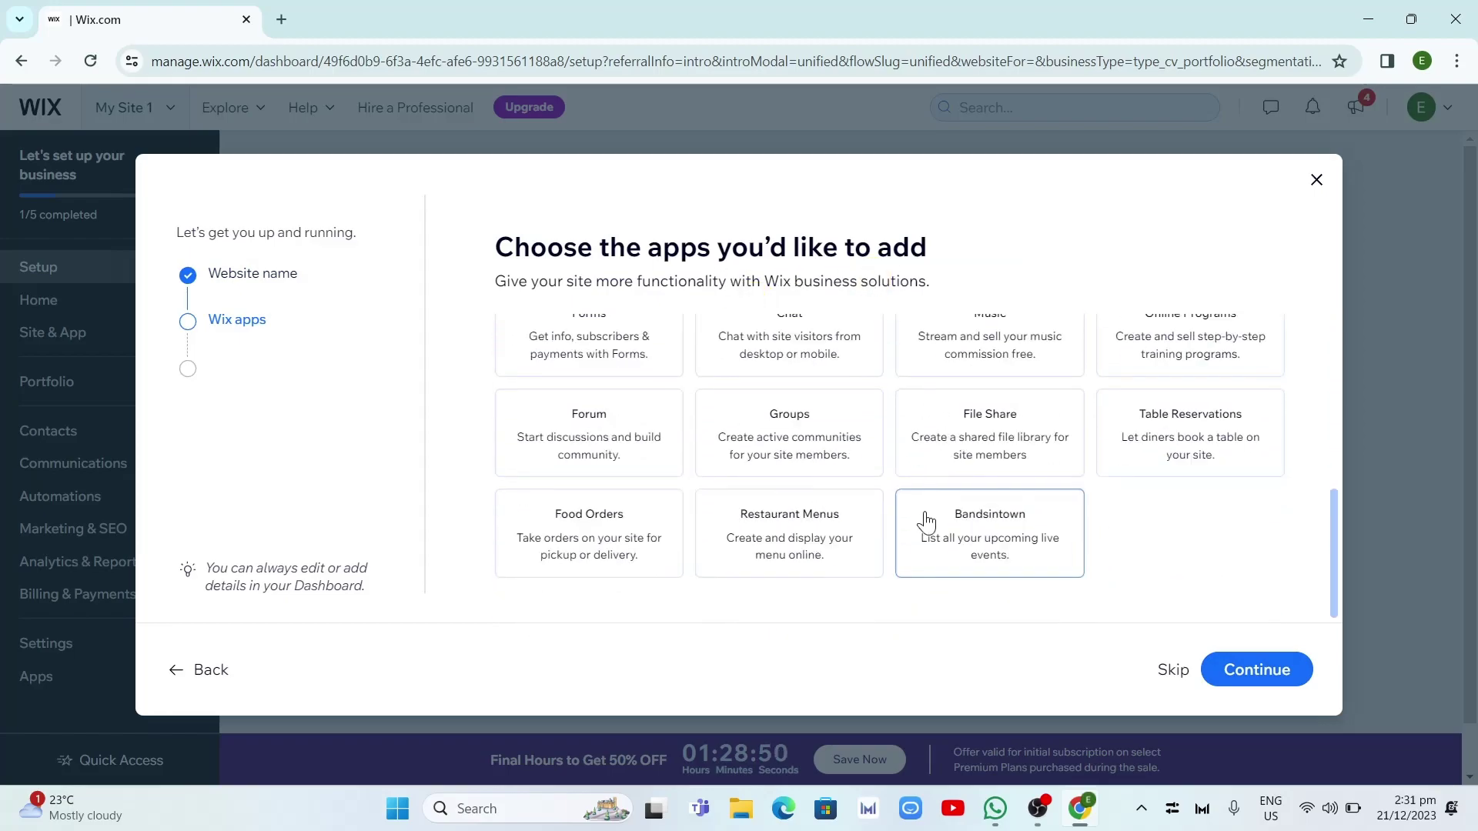
scroll(926, 517, "up", 5)
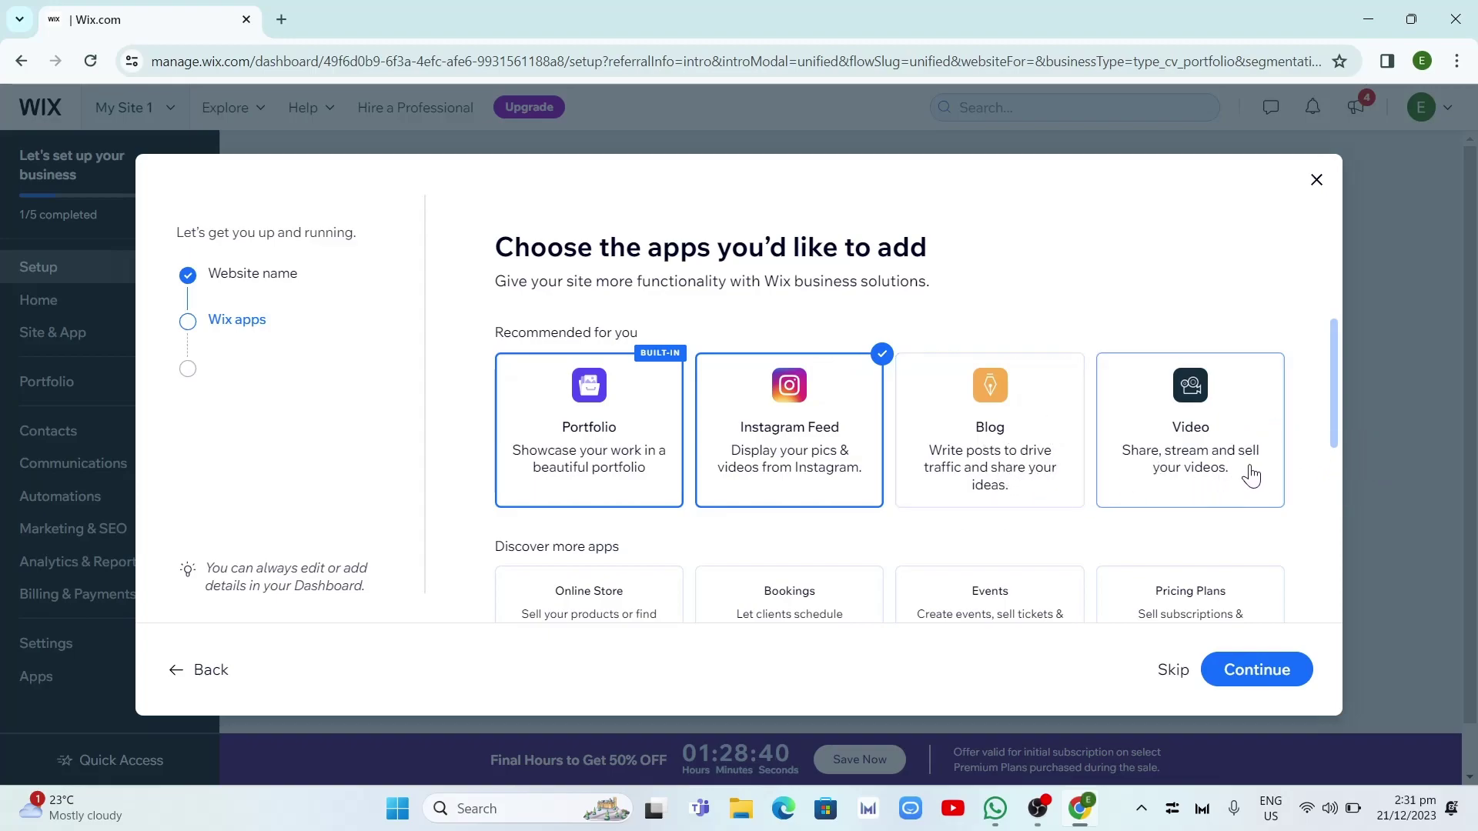
left_click(1239, 431)
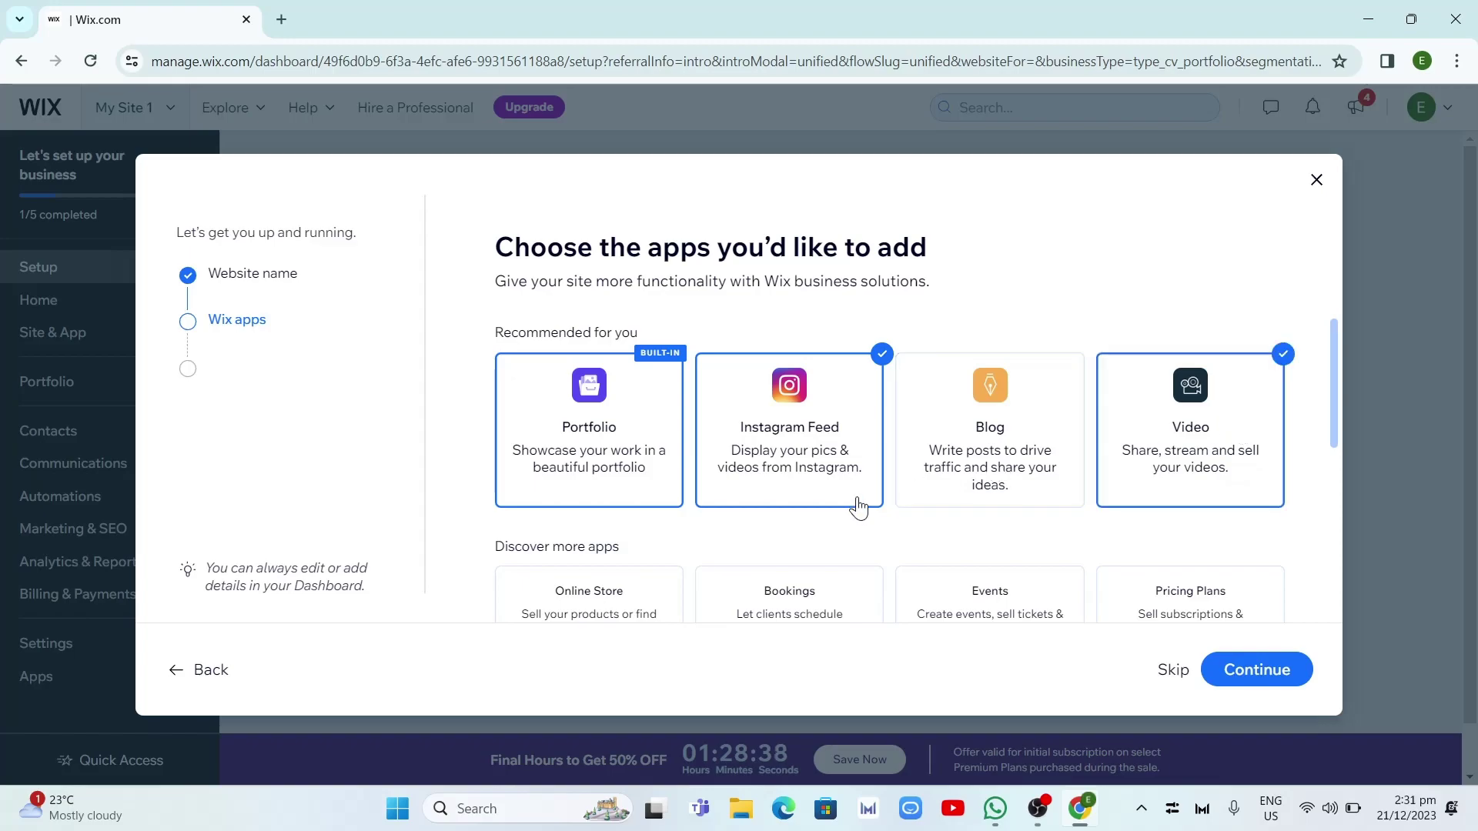
scroll(856, 504, "down", 2)
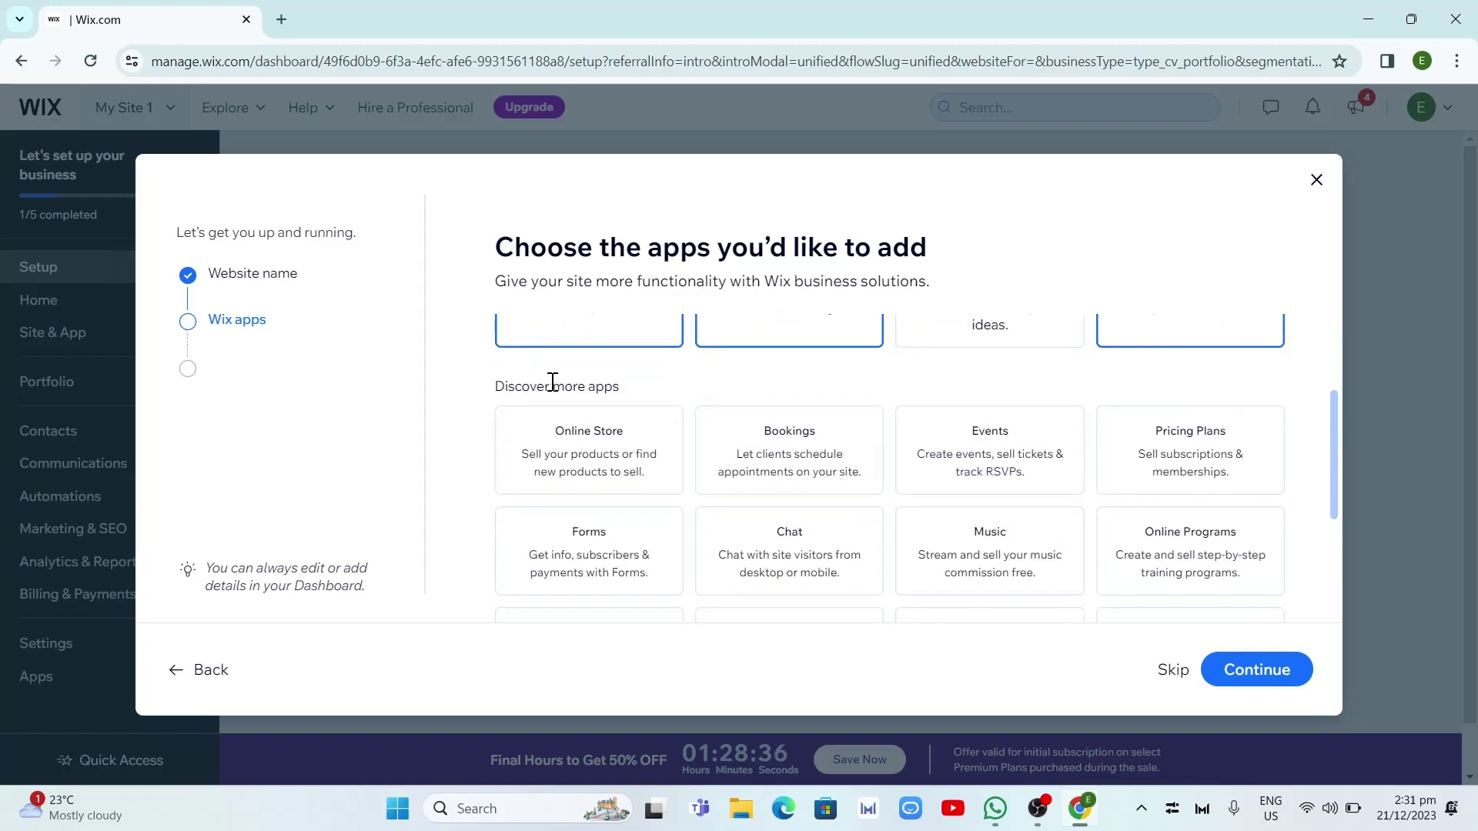
left_click(585, 456)
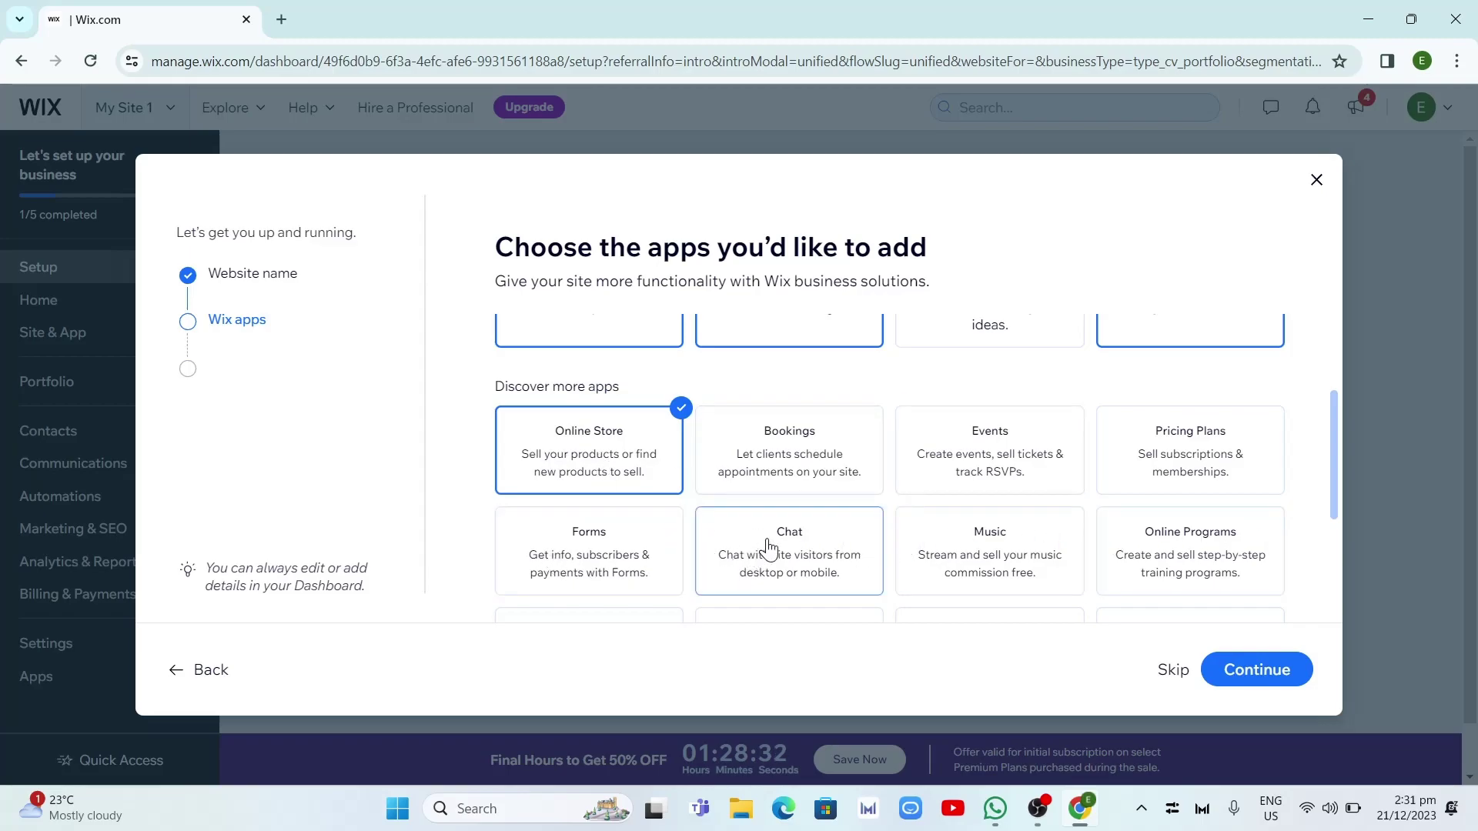
scroll(1092, 561, "down", 2)
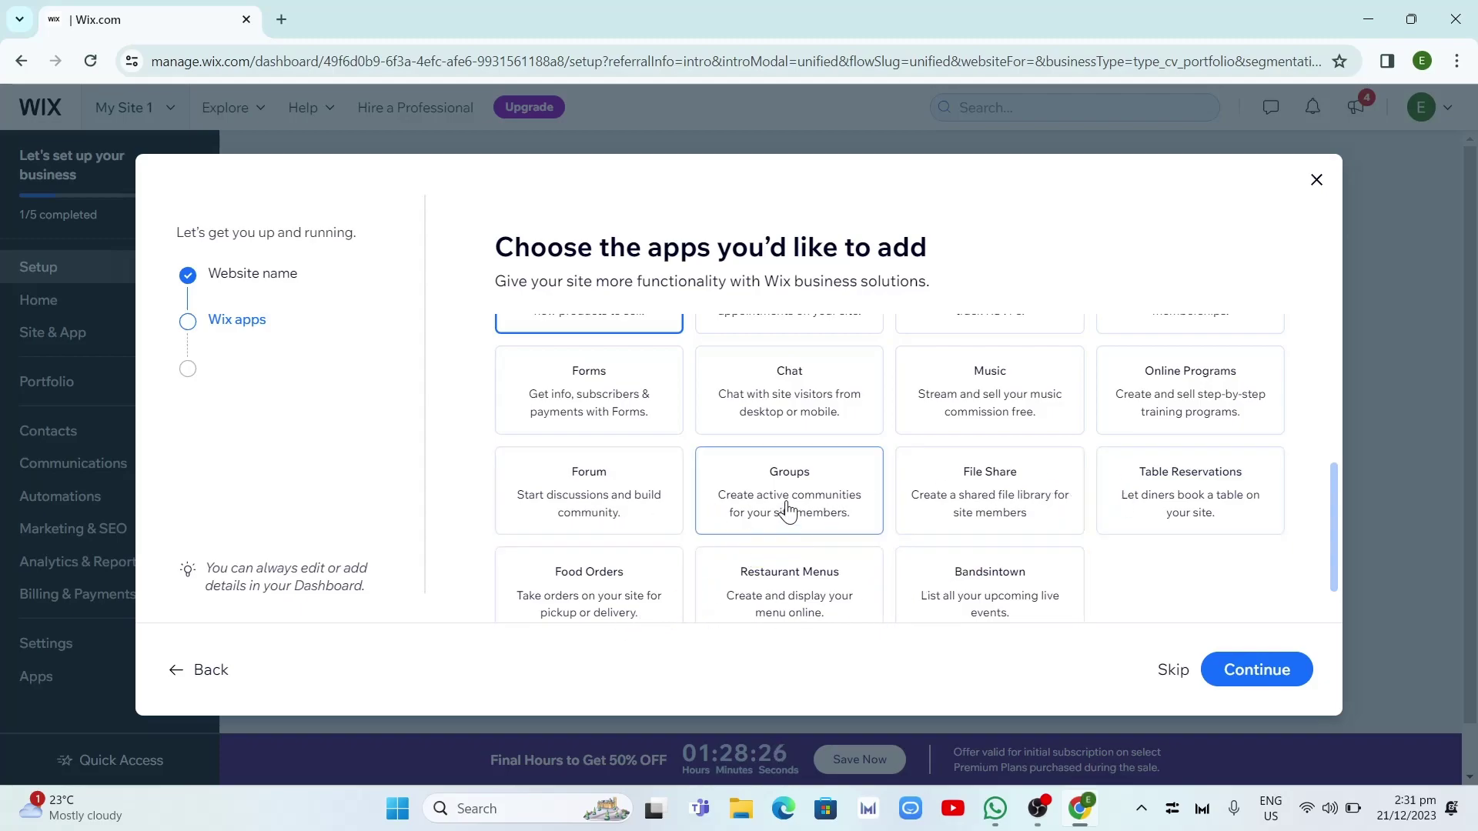
left_click(770, 523)
scroll(1092, 559, "up", 5)
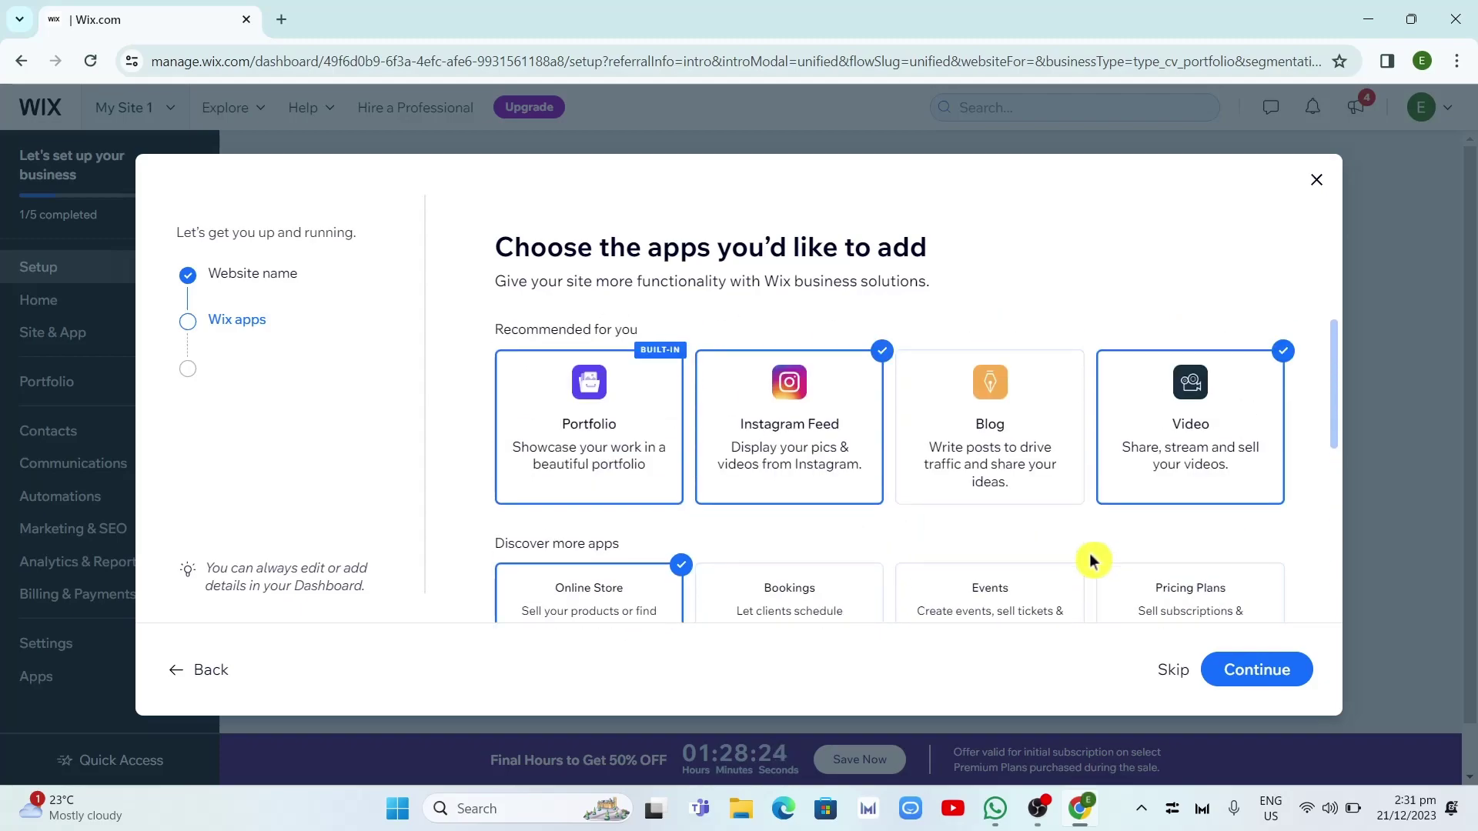
scroll(1093, 559, "down", 4)
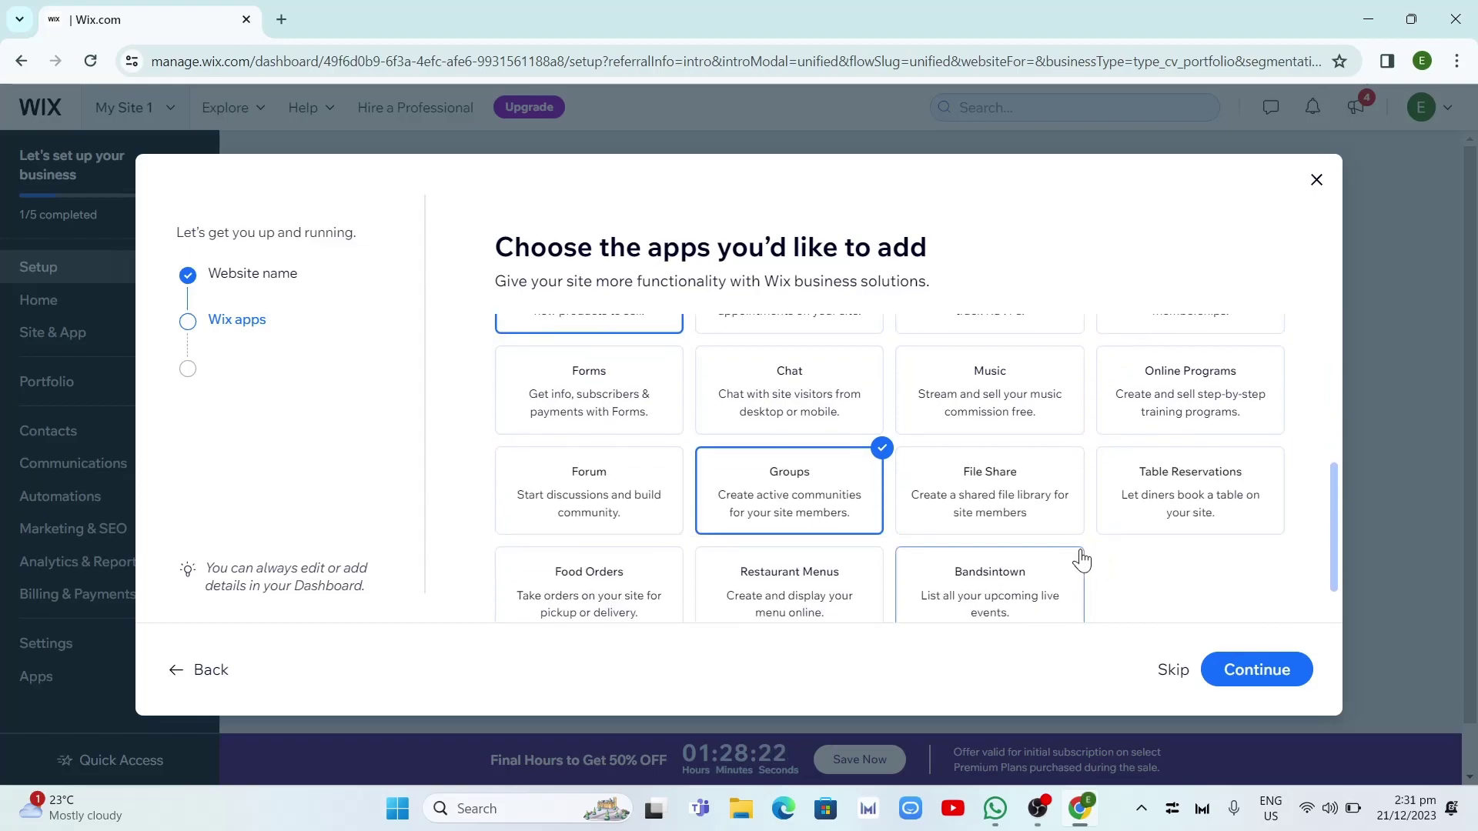
left_click(615, 393)
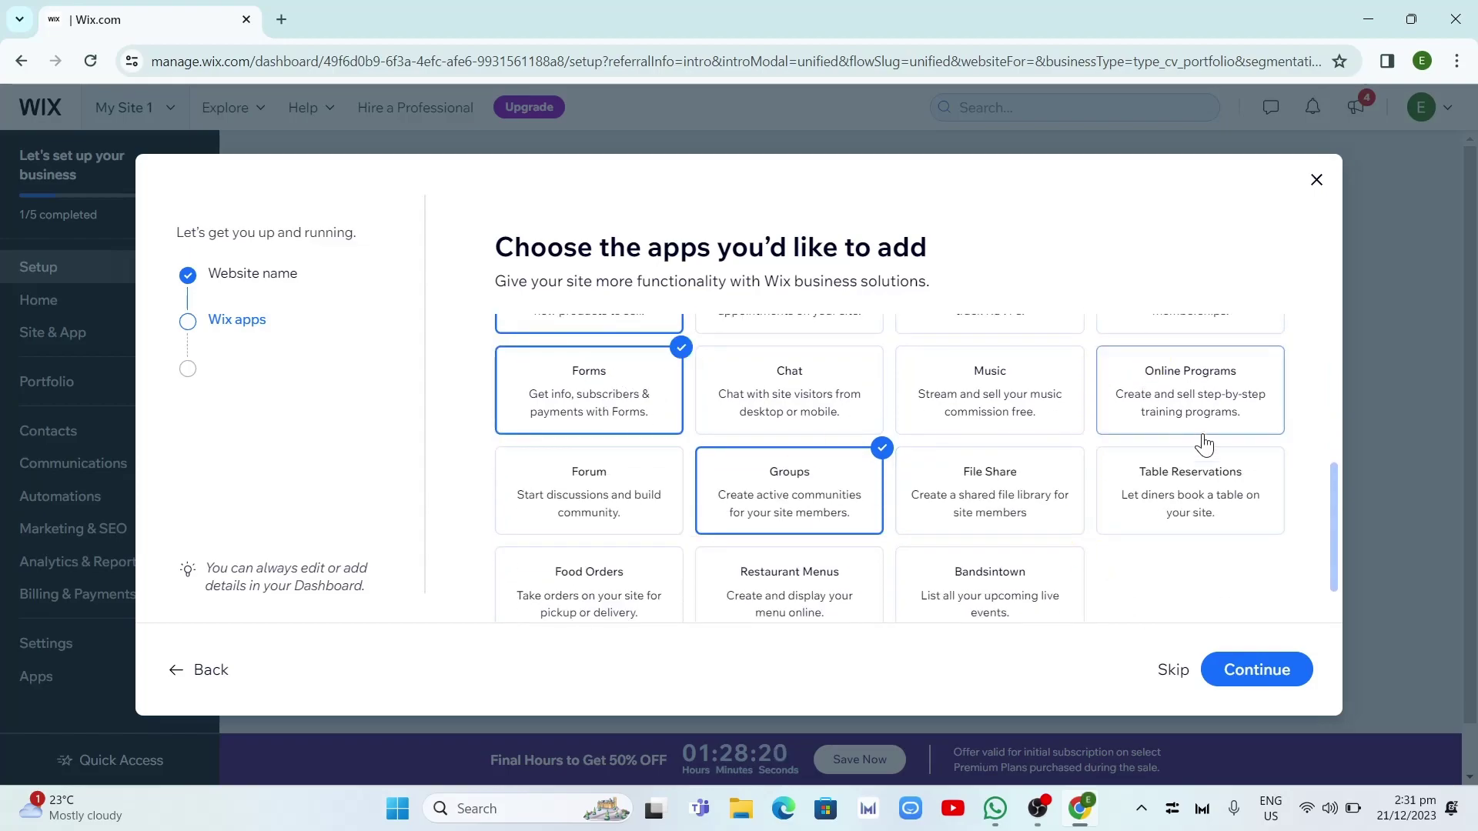
left_click(1274, 677)
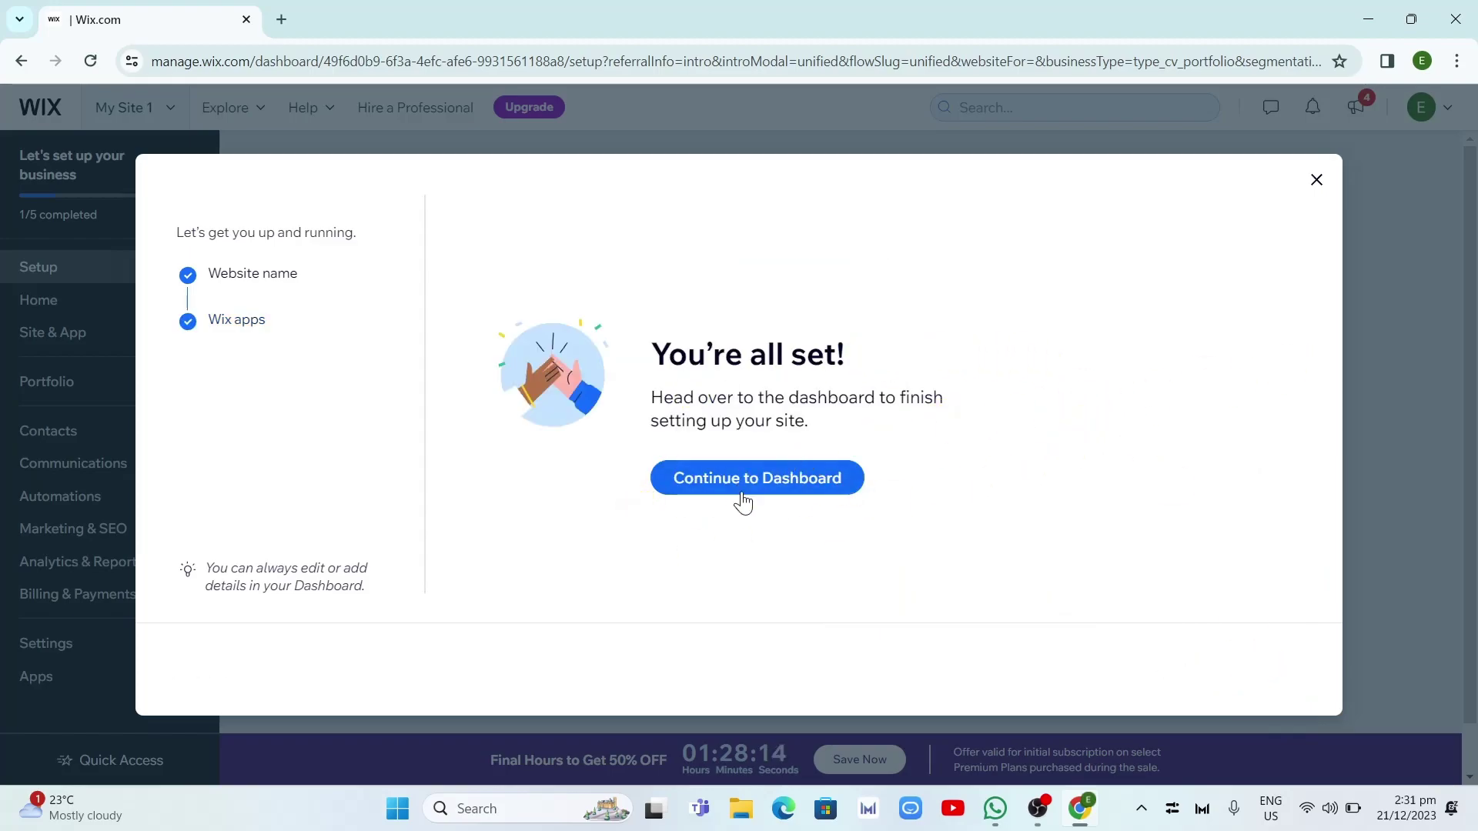
- Continue from the 'You're all set!' screen to the site dashboard
left_click(784, 485)
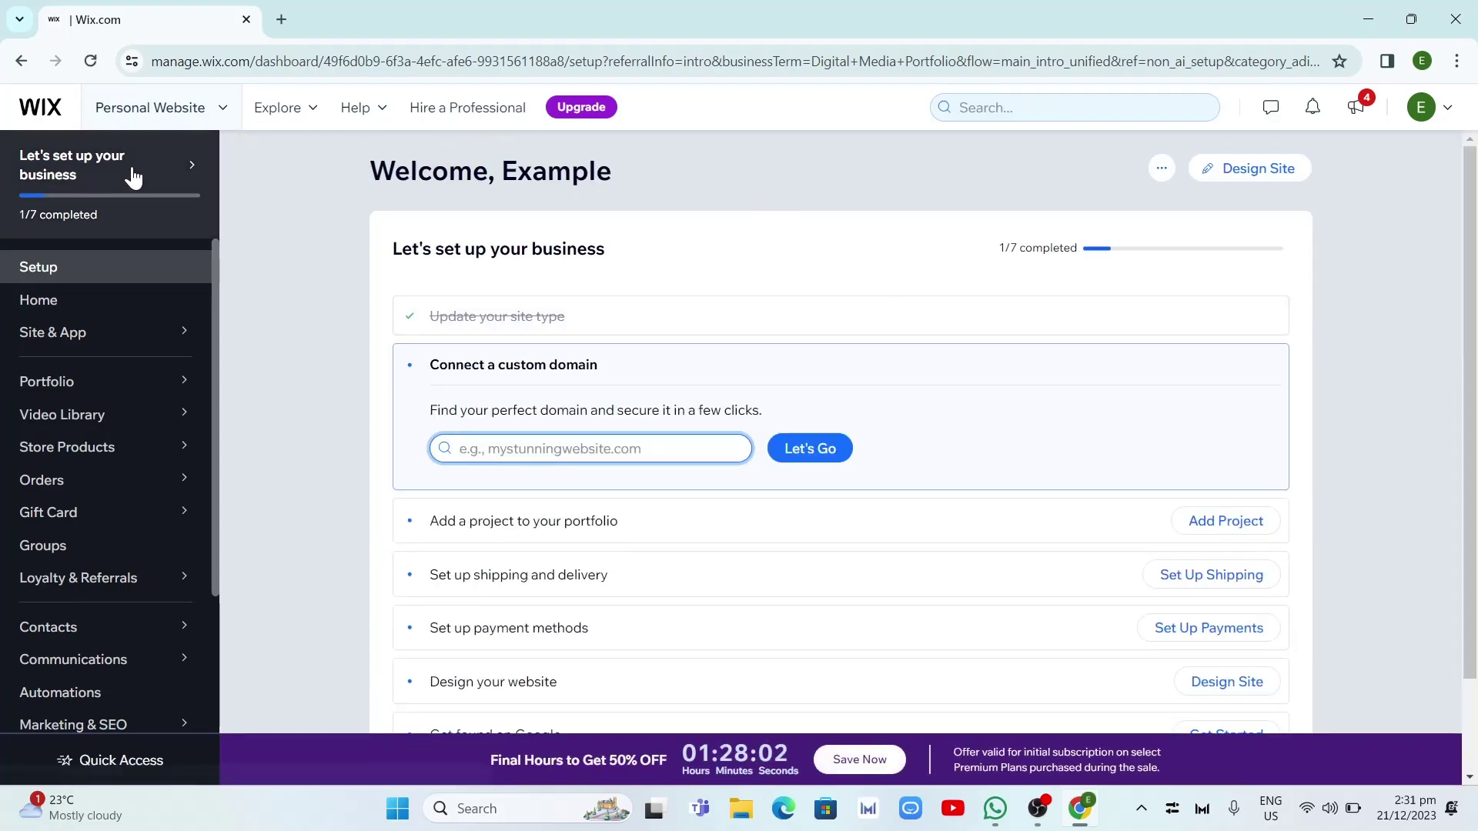
- Look over the business setup checklist, then close it
left_click(162, 172)
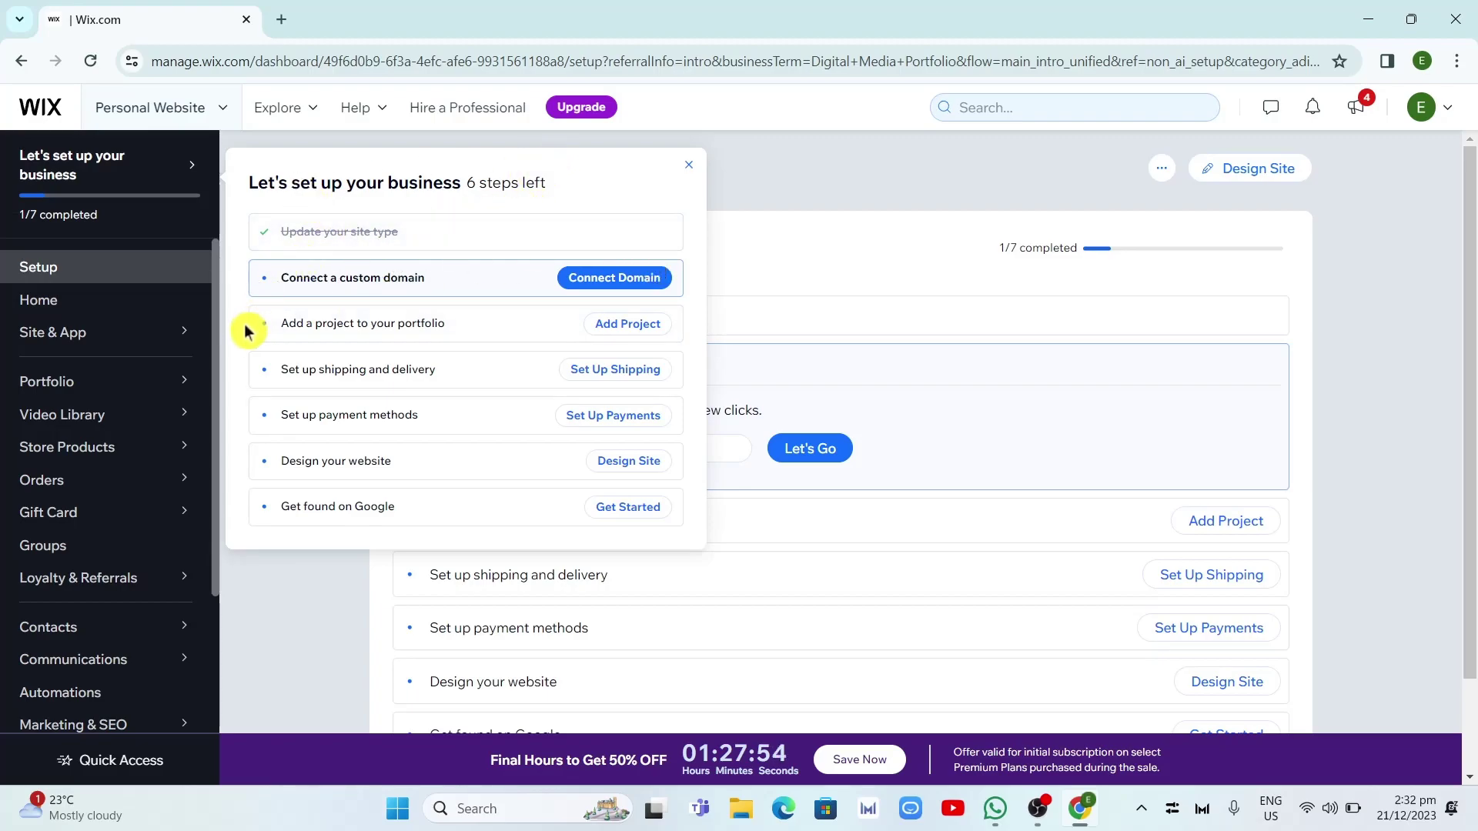
left_click(625, 324)
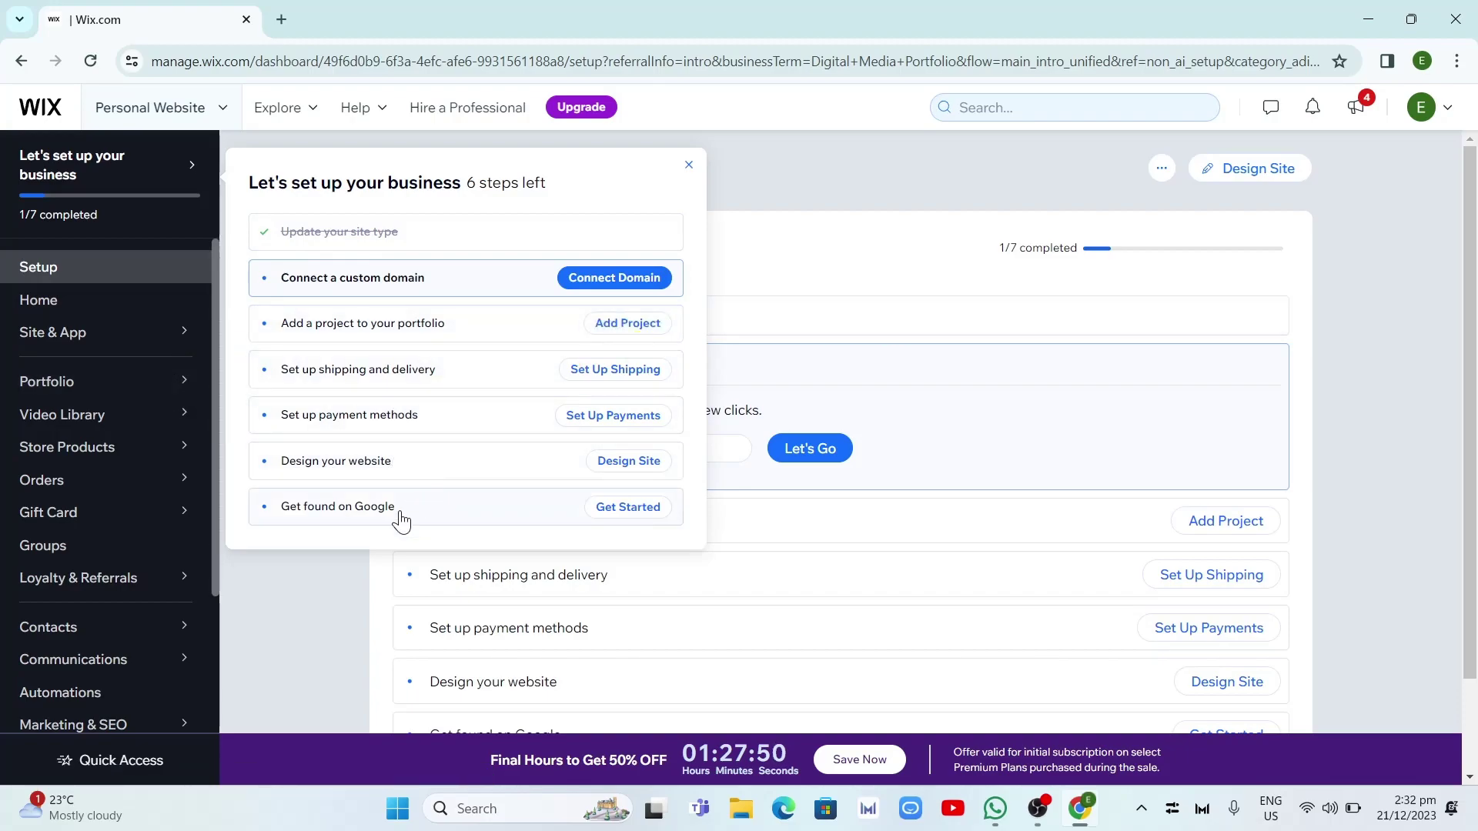
left_click(681, 186)
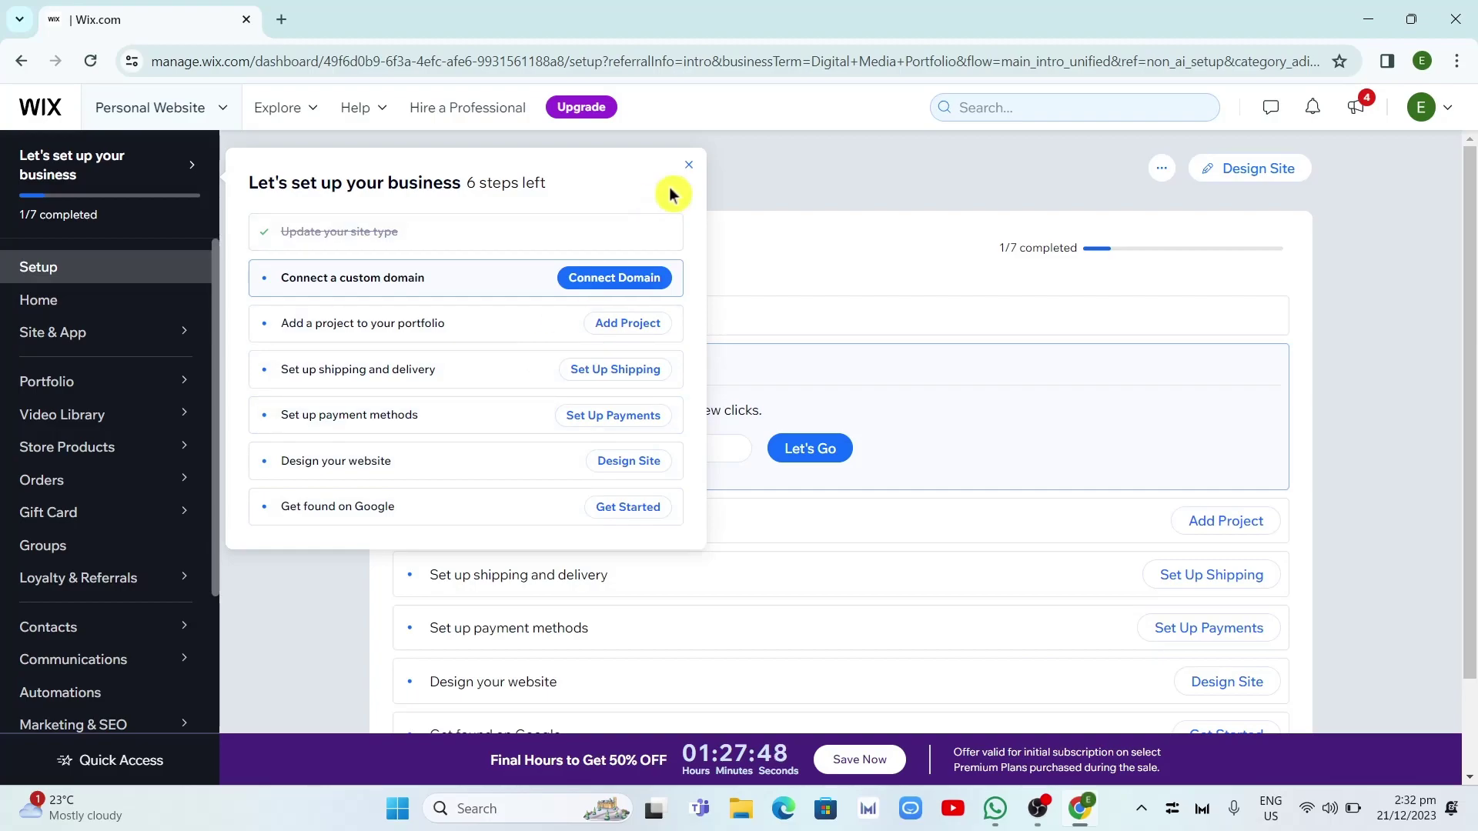
left_click(683, 183)
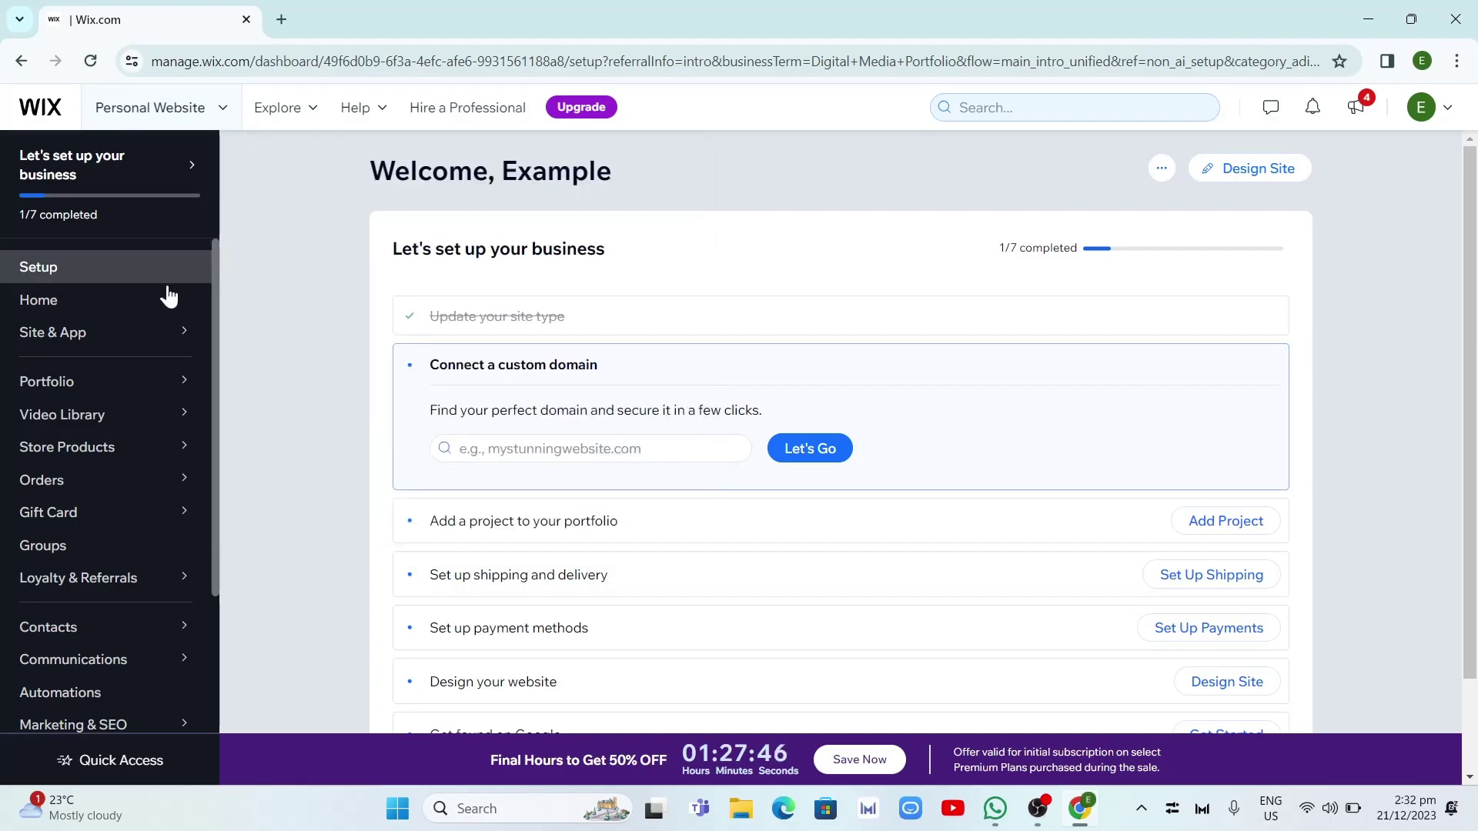
- Browse the dashboard sidebar and choose Design Site
mouse_move(55, 396)
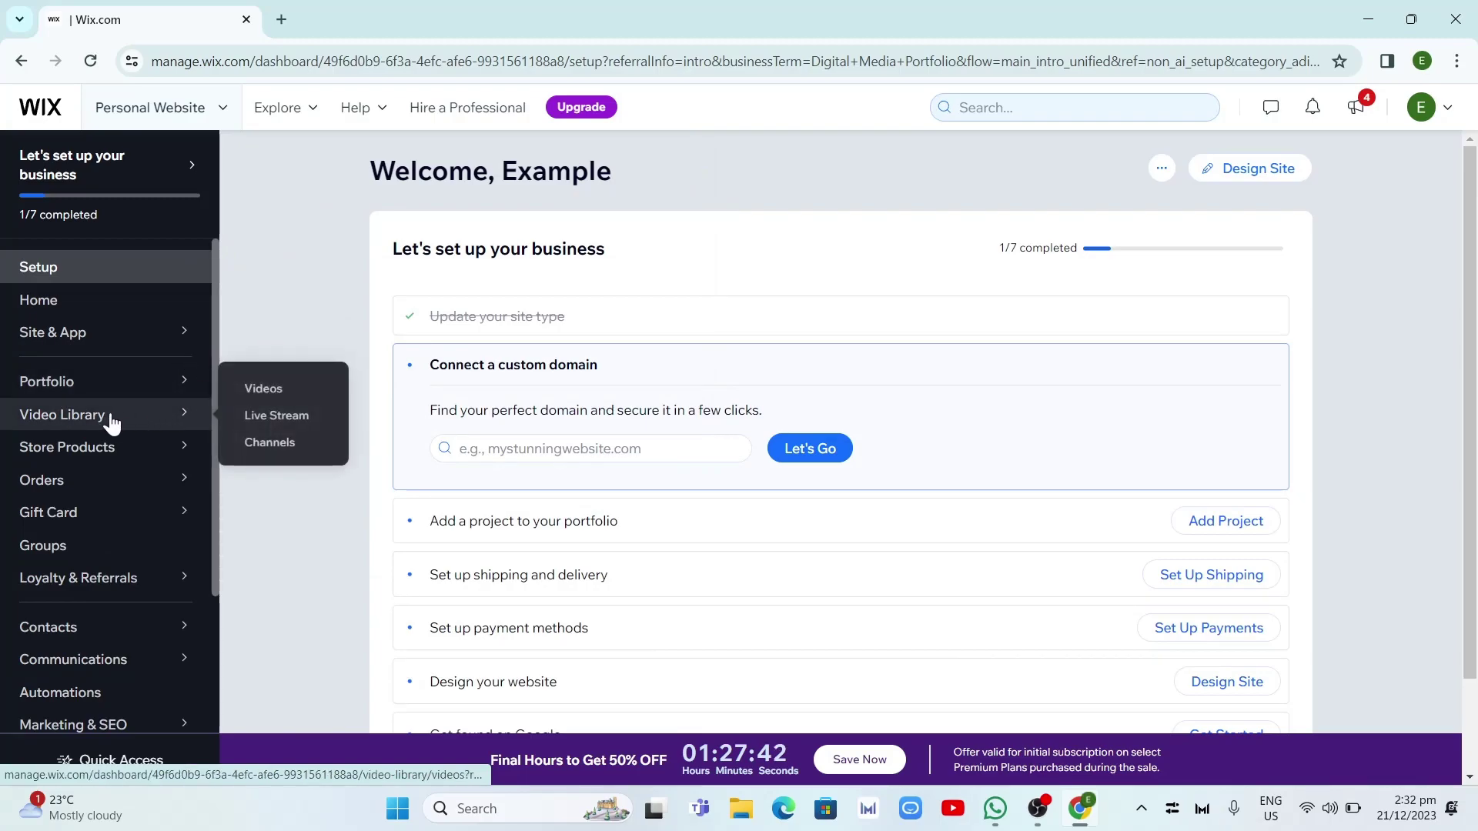
scroll(123, 539, "down", 2)
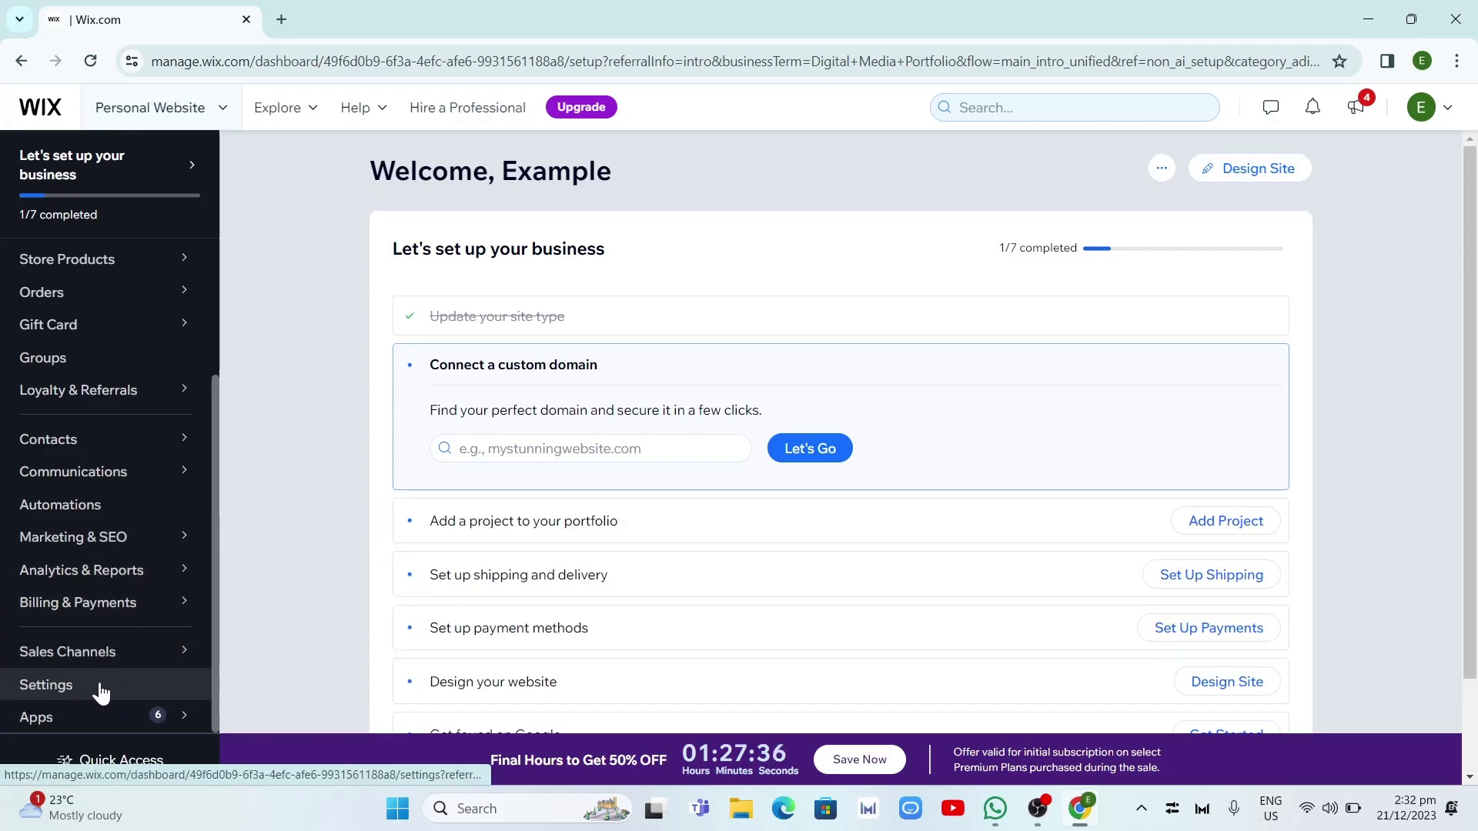
scroll(165, 508, "up", 2)
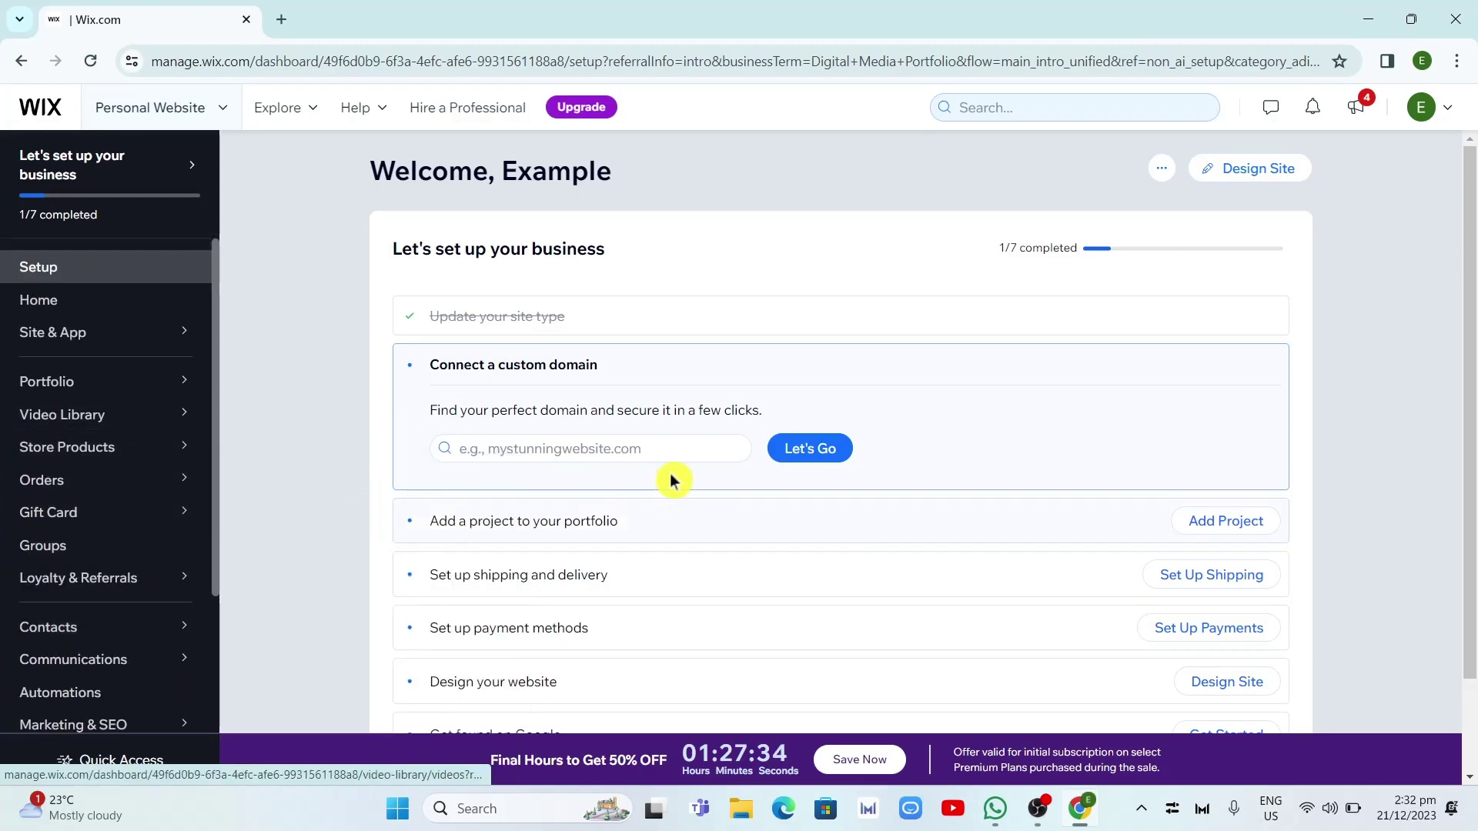
scroll(1022, 472, "down", 2)
scroll(1122, 539, "up", 2)
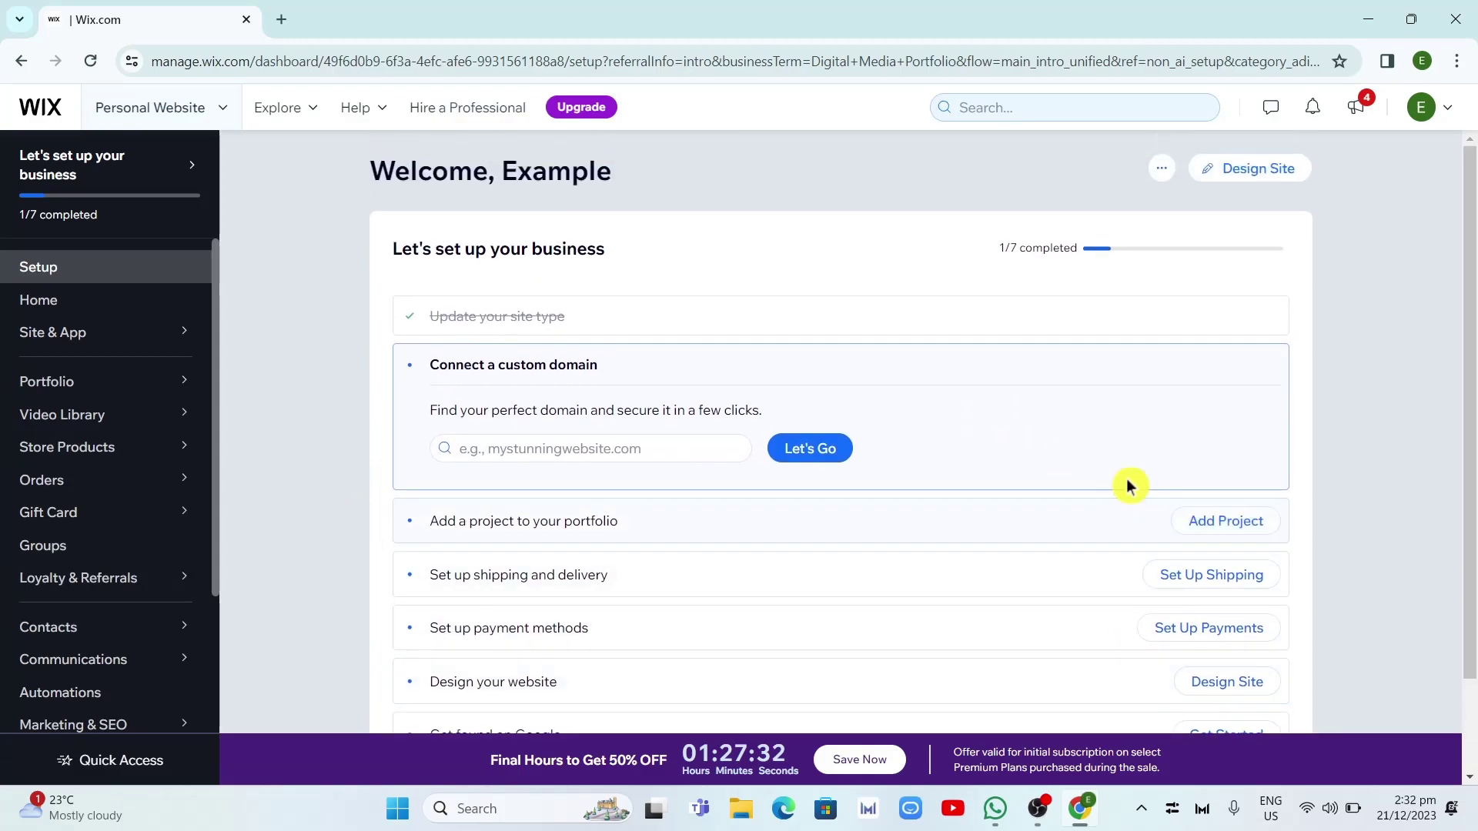
left_click(1274, 177)
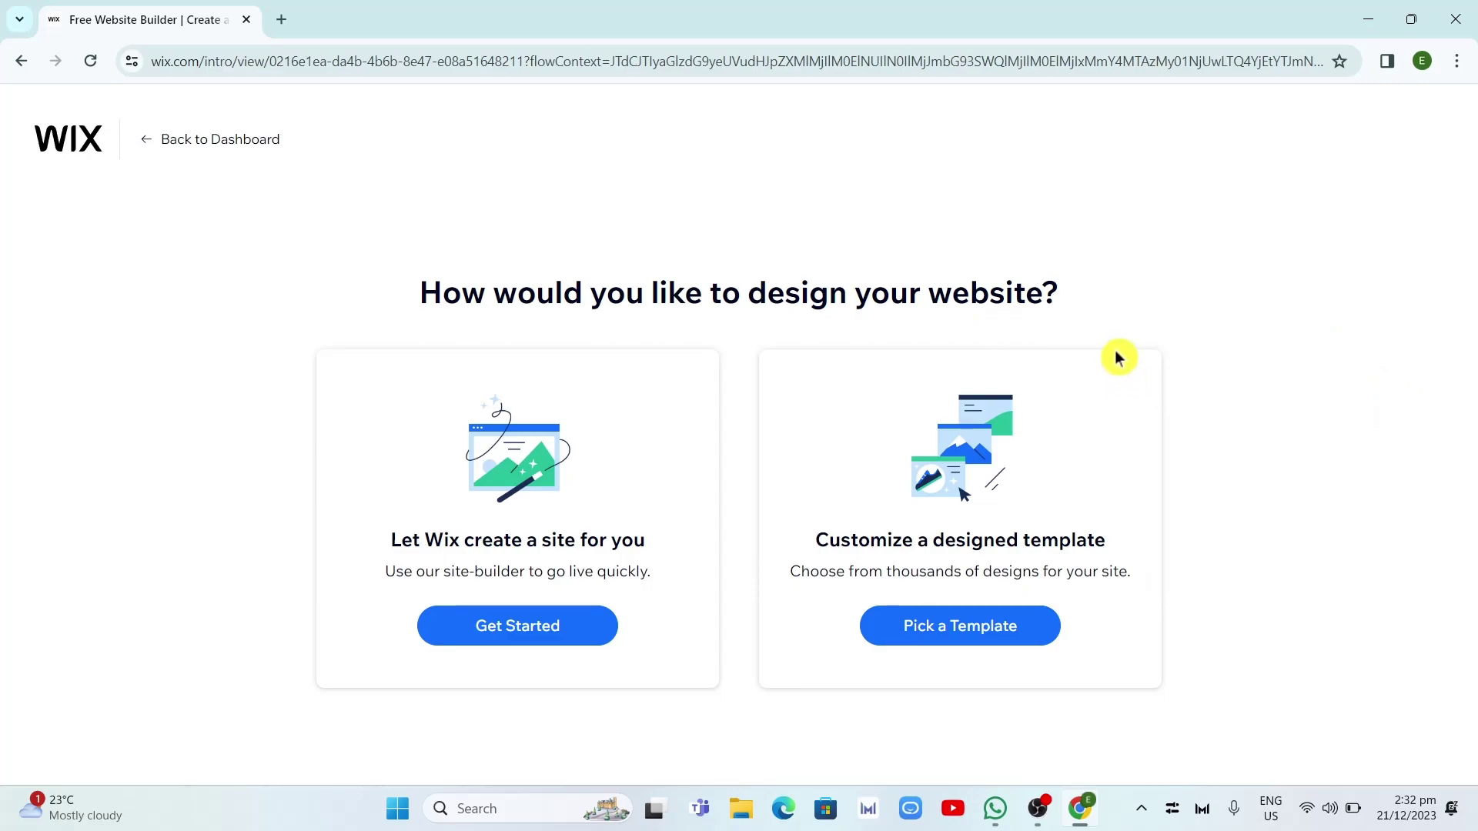
- Choose Pick a Template under 'Customize a designed template'
left_click(981, 636)
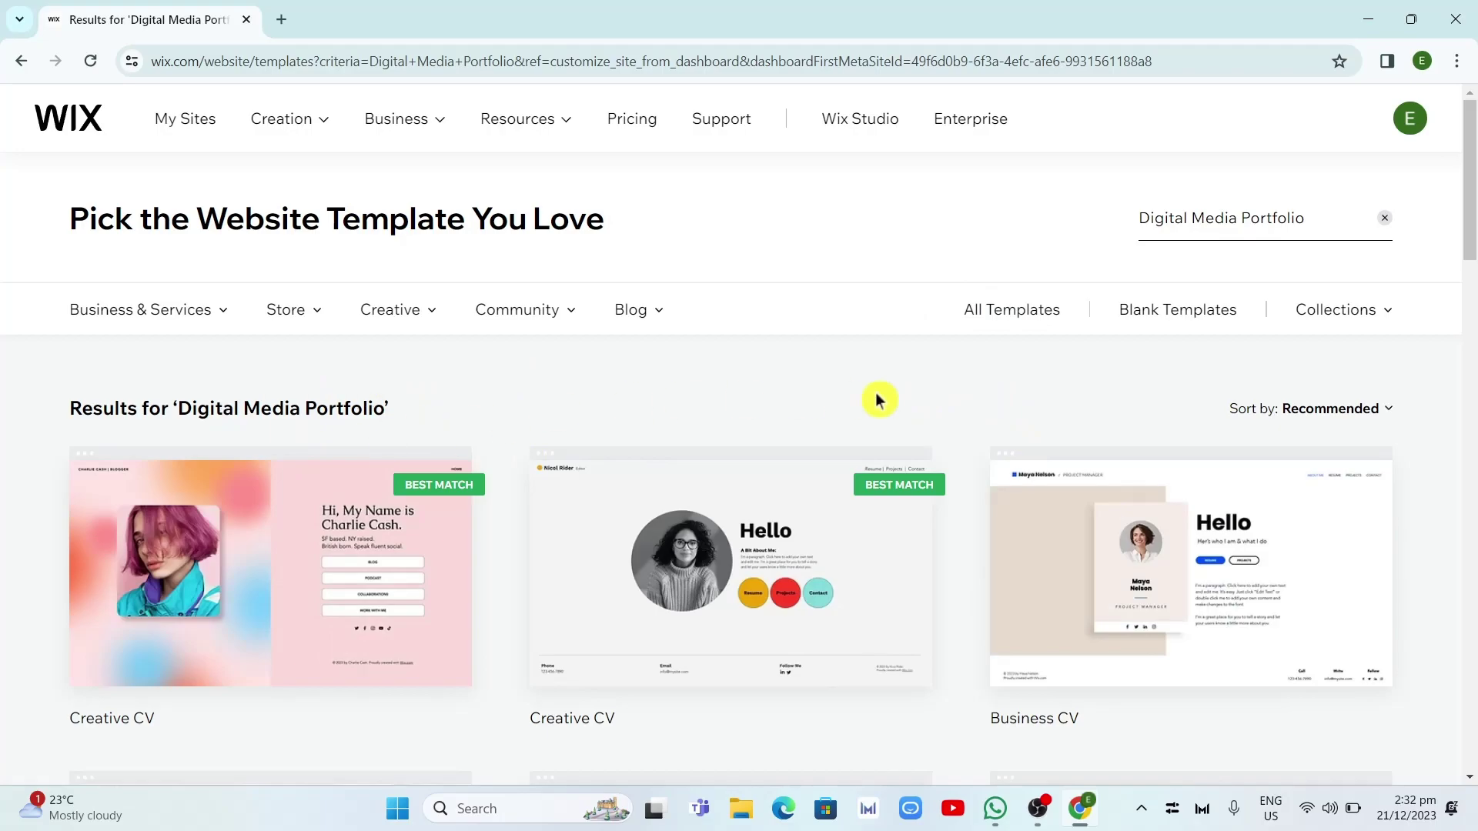
- Browse the Digital Media Portfolio template results, including the second page
scroll(893, 396, "down", 2)
scroll(1247, 439, "down", 4)
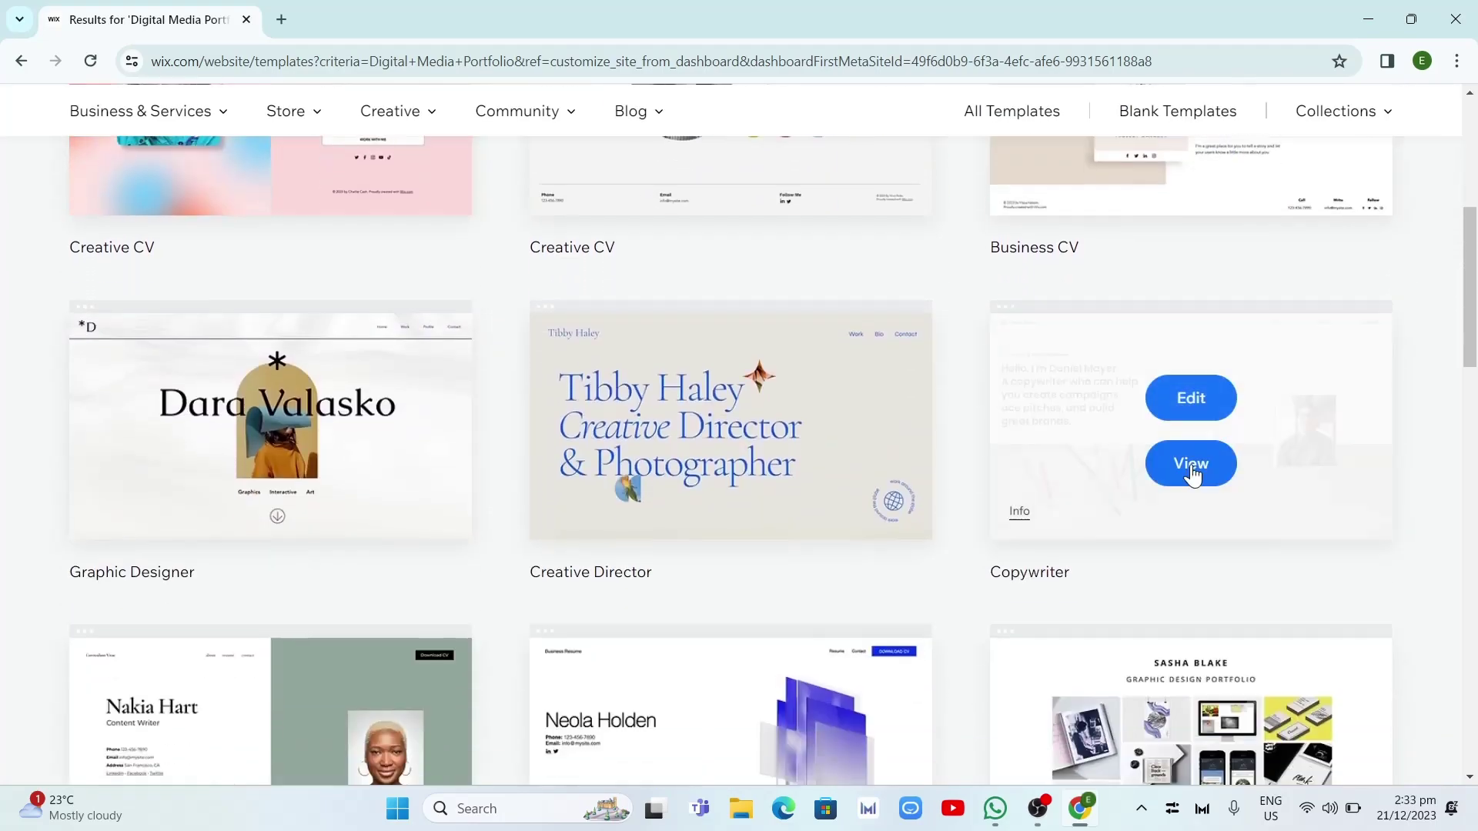
scroll(1055, 574, "down", 12)
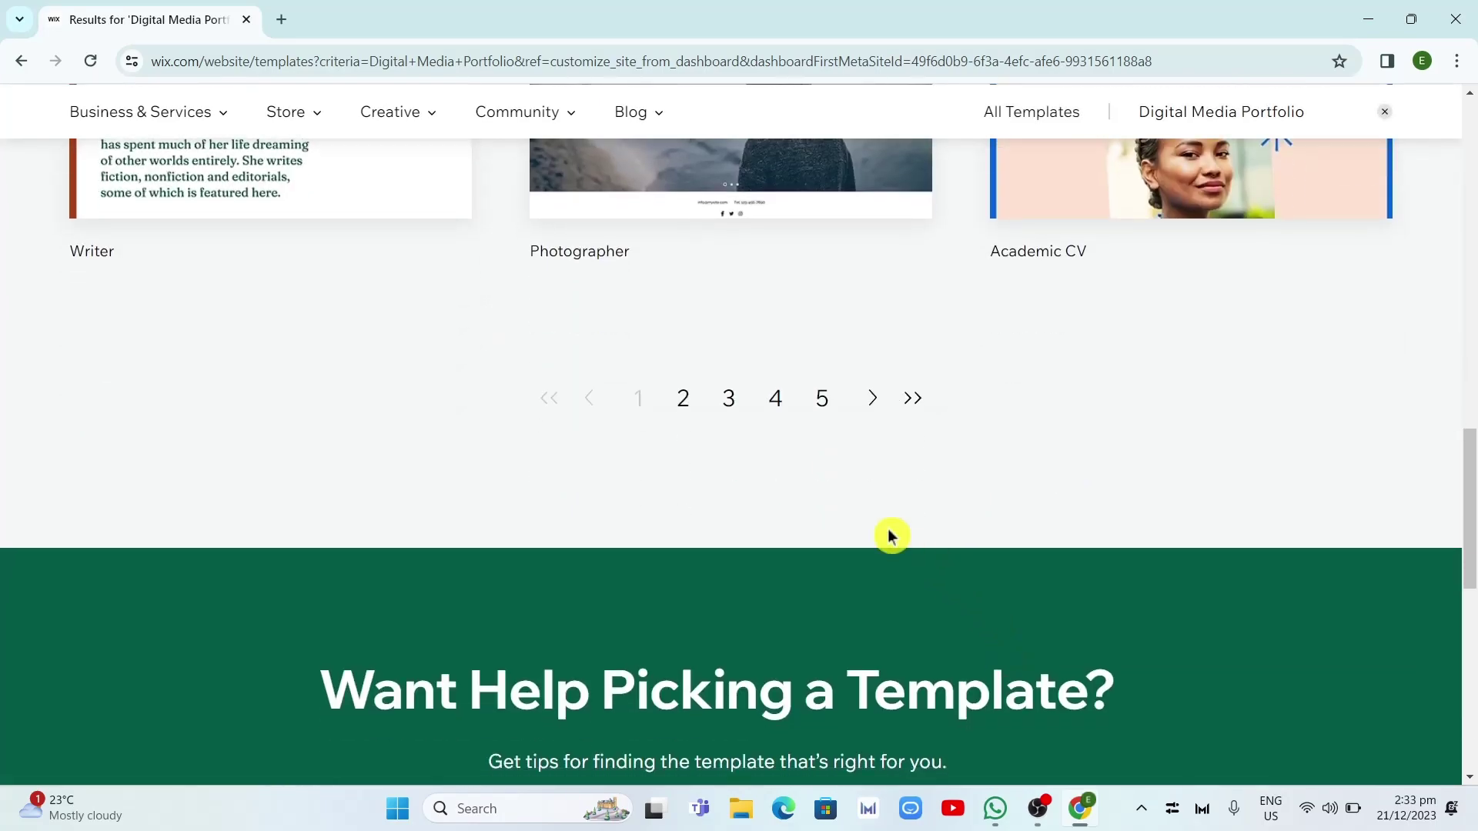
scroll(1154, 546, "up", 15)
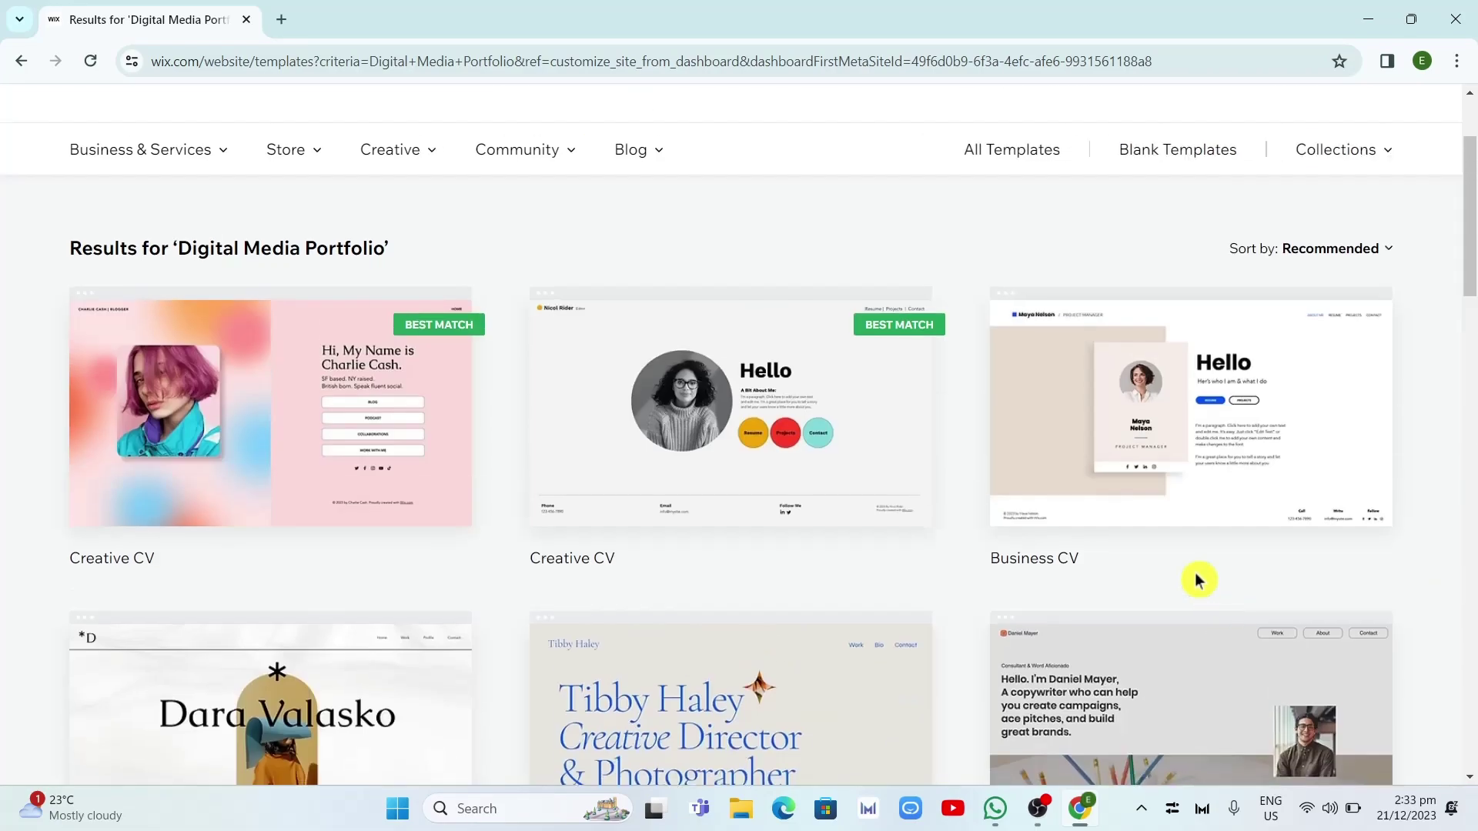
scroll(792, 682, "down", 15)
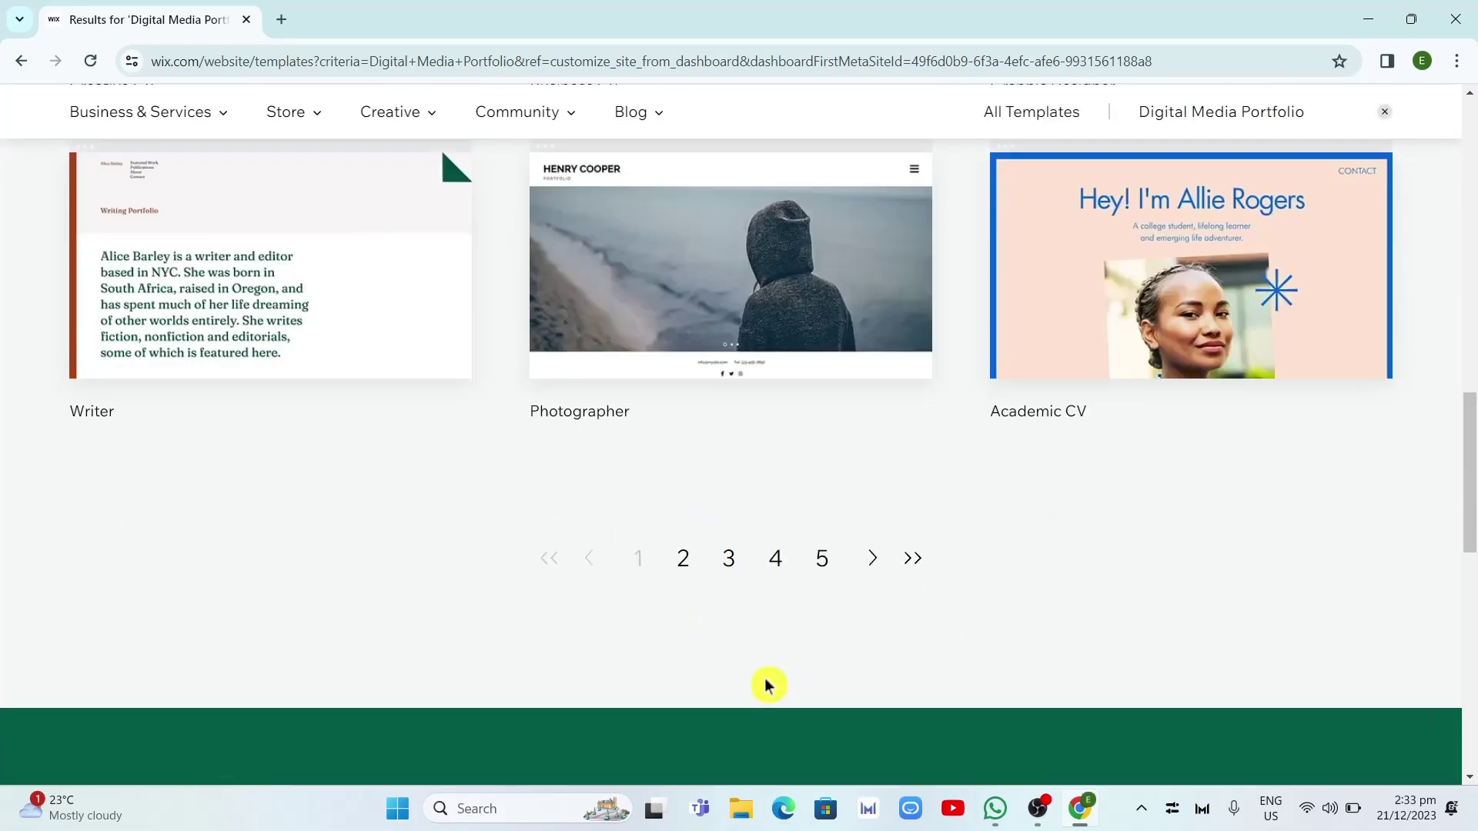
left_click(683, 560)
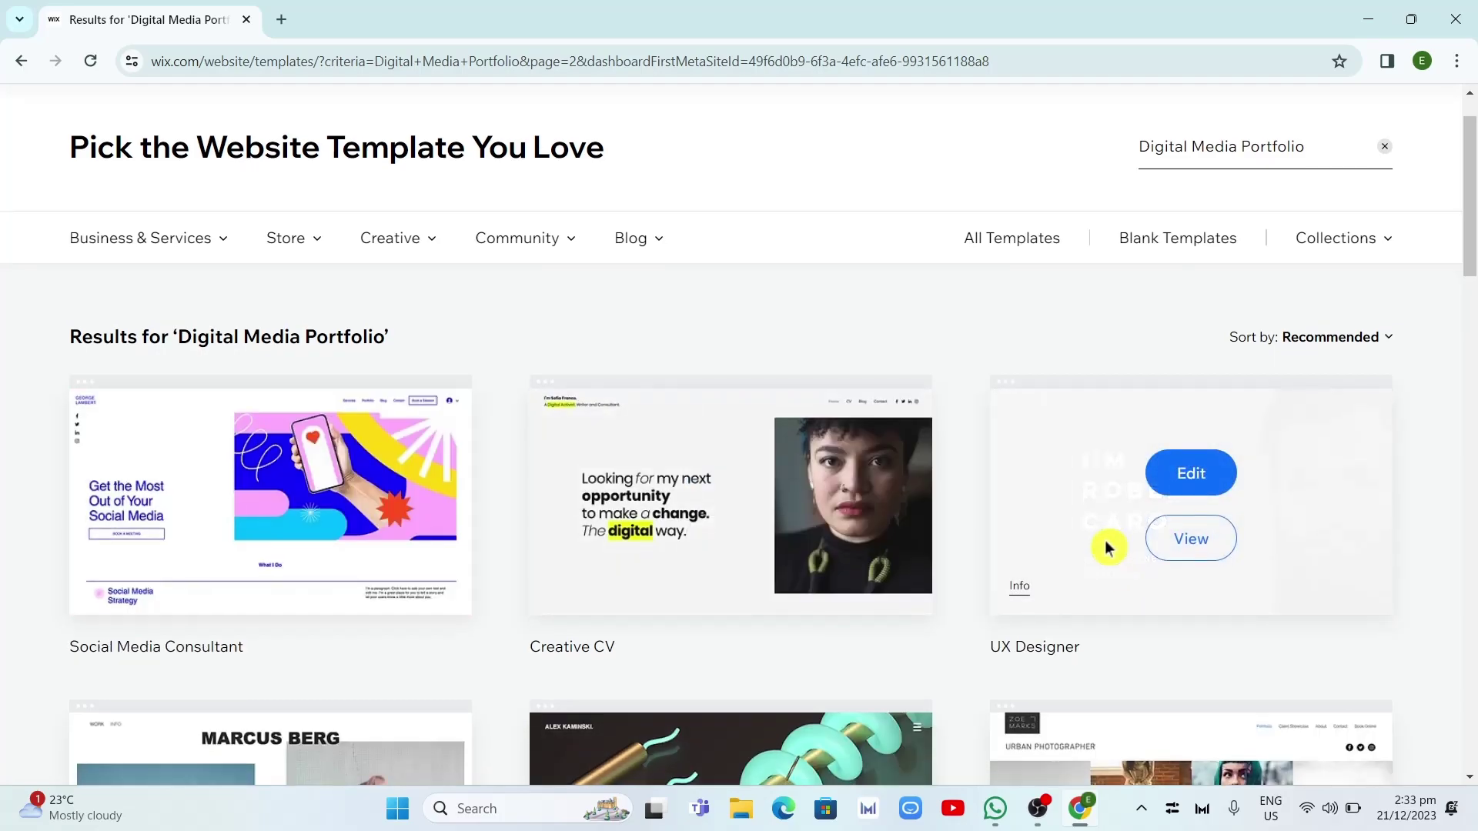
scroll(1116, 600, "down", 6)
scroll(1126, 633, "up", 6)
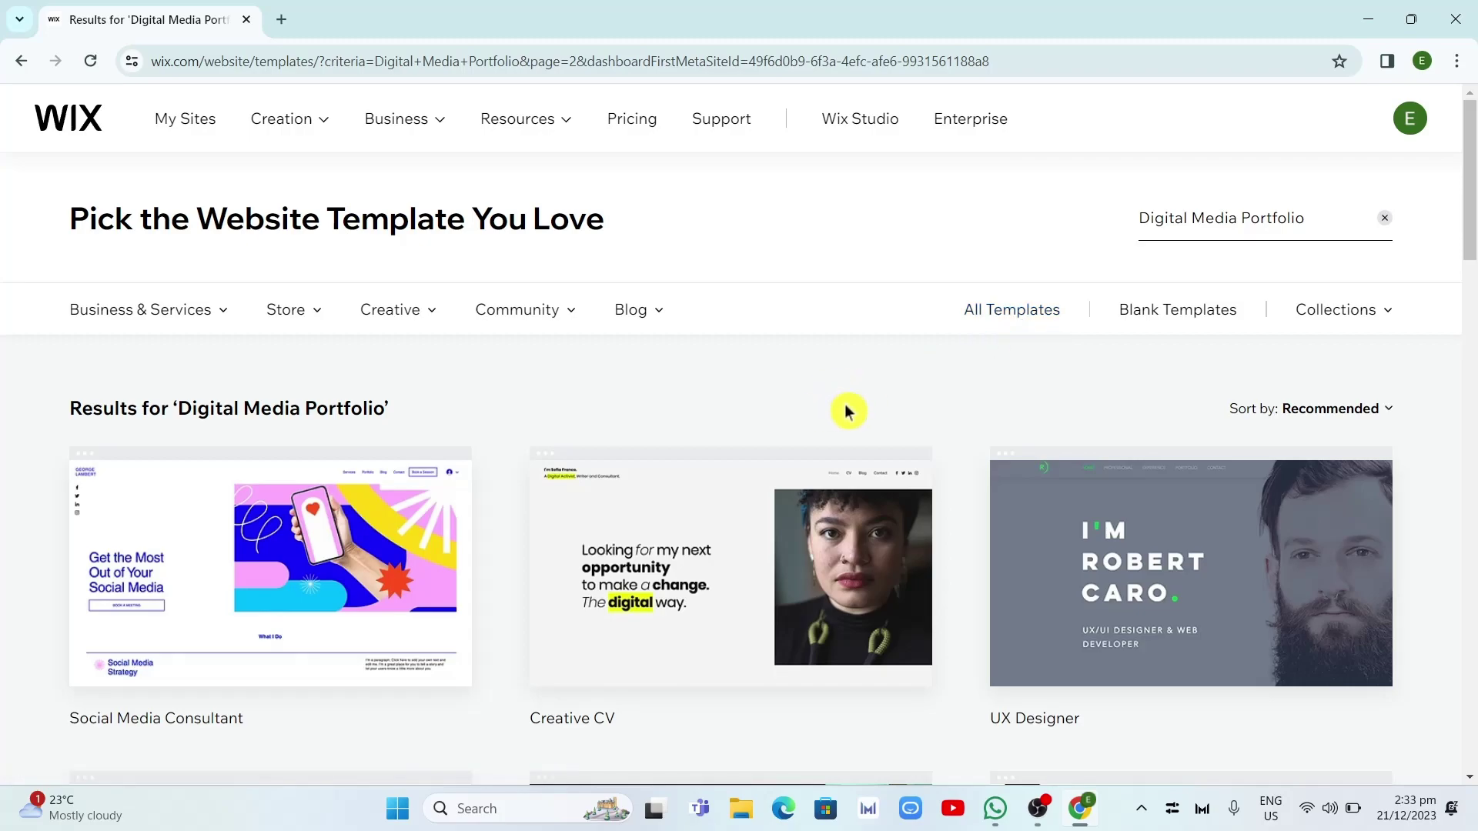
- Open the Social Media Consultant template in the Editor
mouse_move(168, 327)
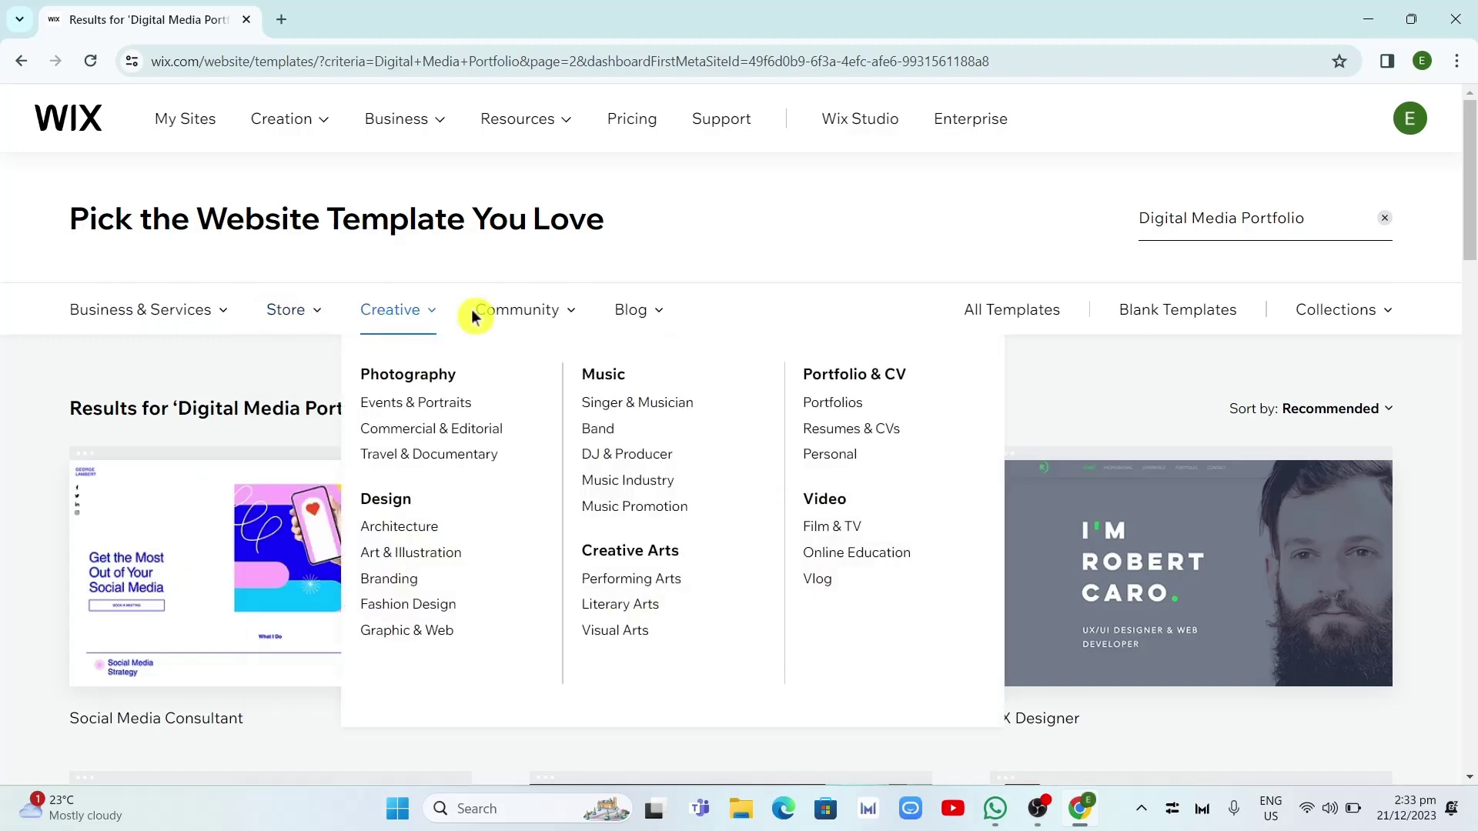
mouse_move(529, 319)
scroll(977, 346, "down", 8)
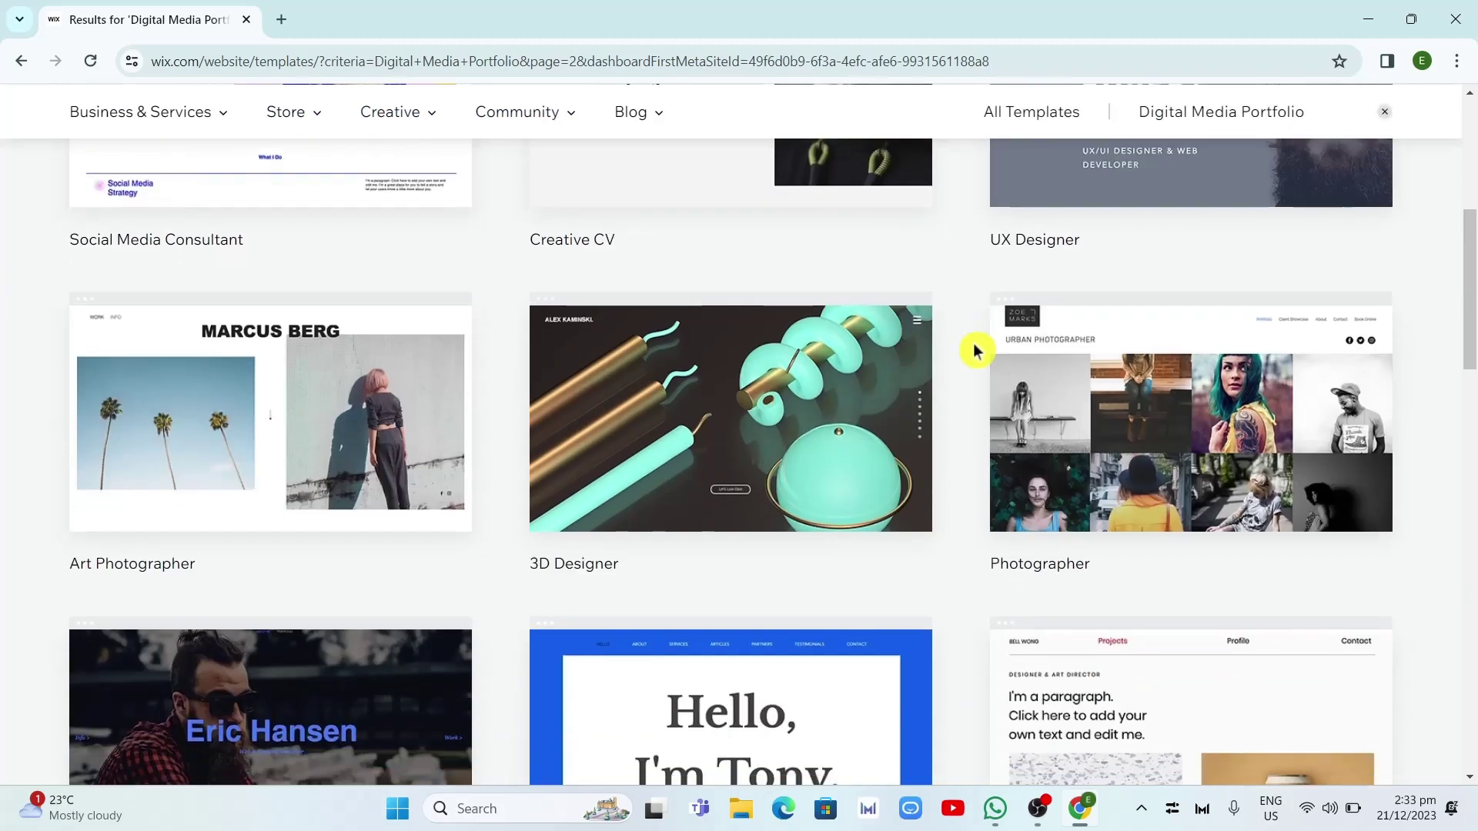
scroll(974, 350, "down", 4)
scroll(966, 350, "down", 4)
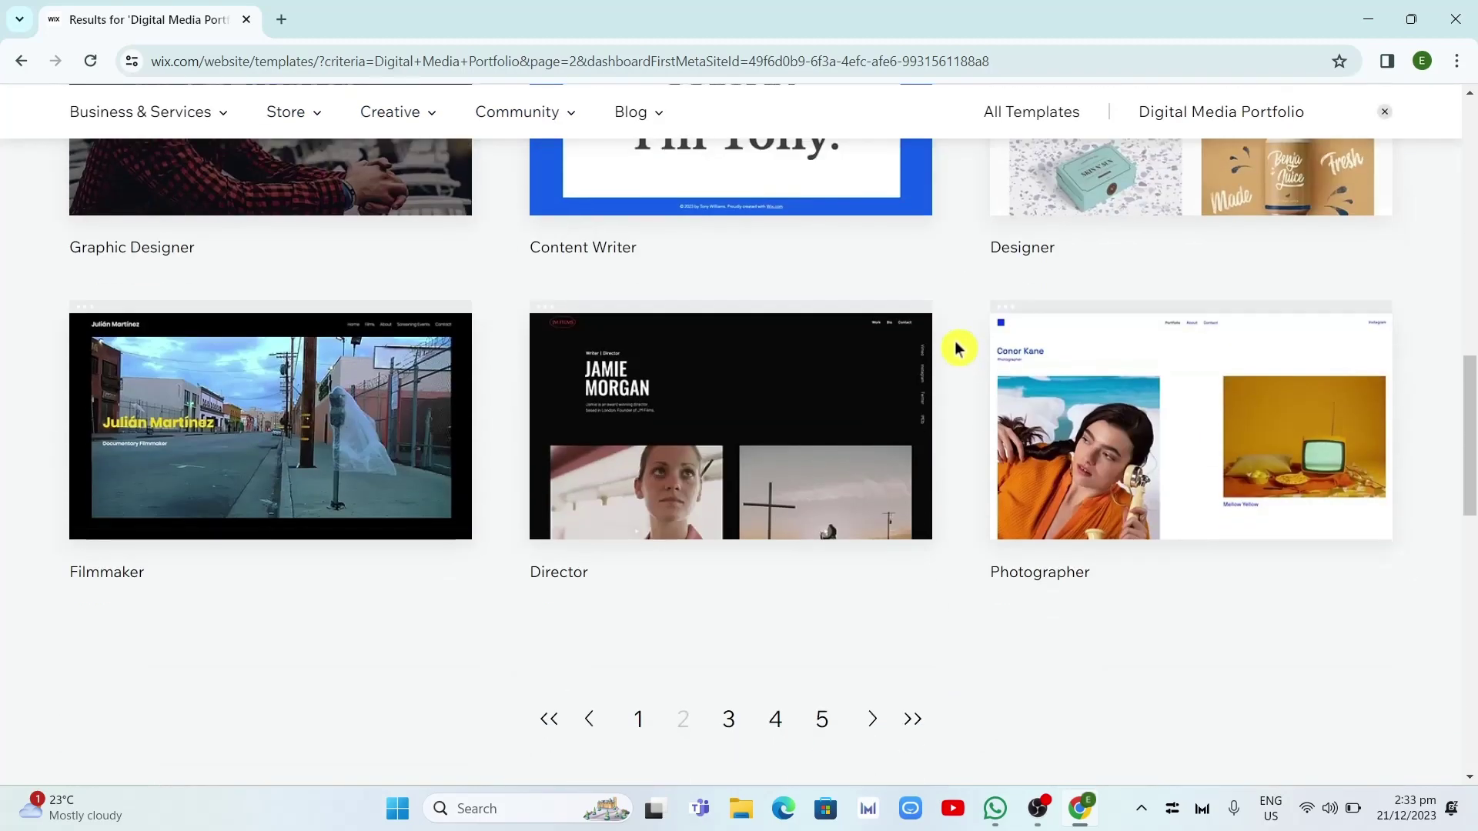
mouse_move(850, 361)
scroll(599, 504, "up", 14)
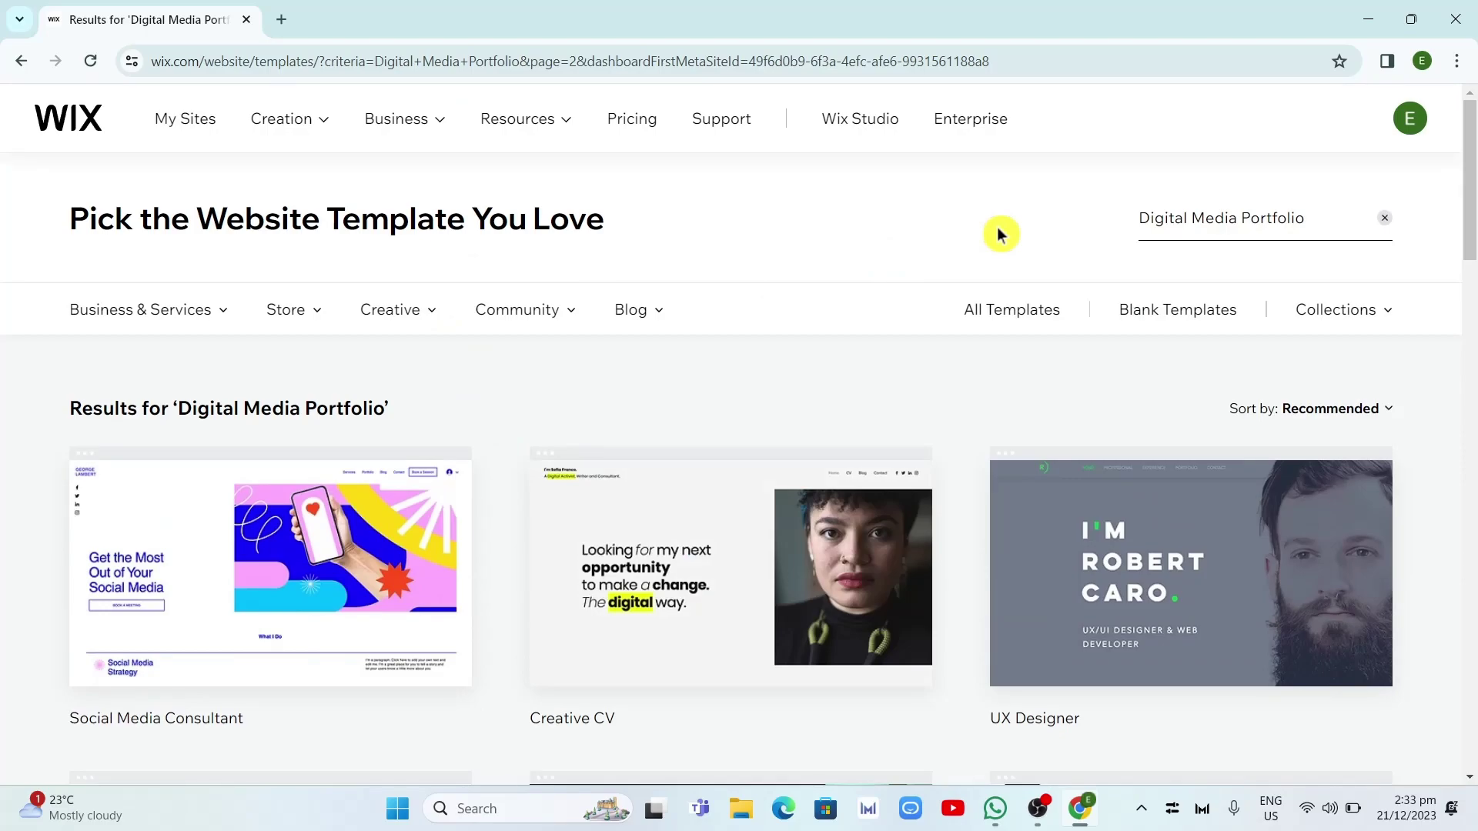
mouse_move(605, 593)
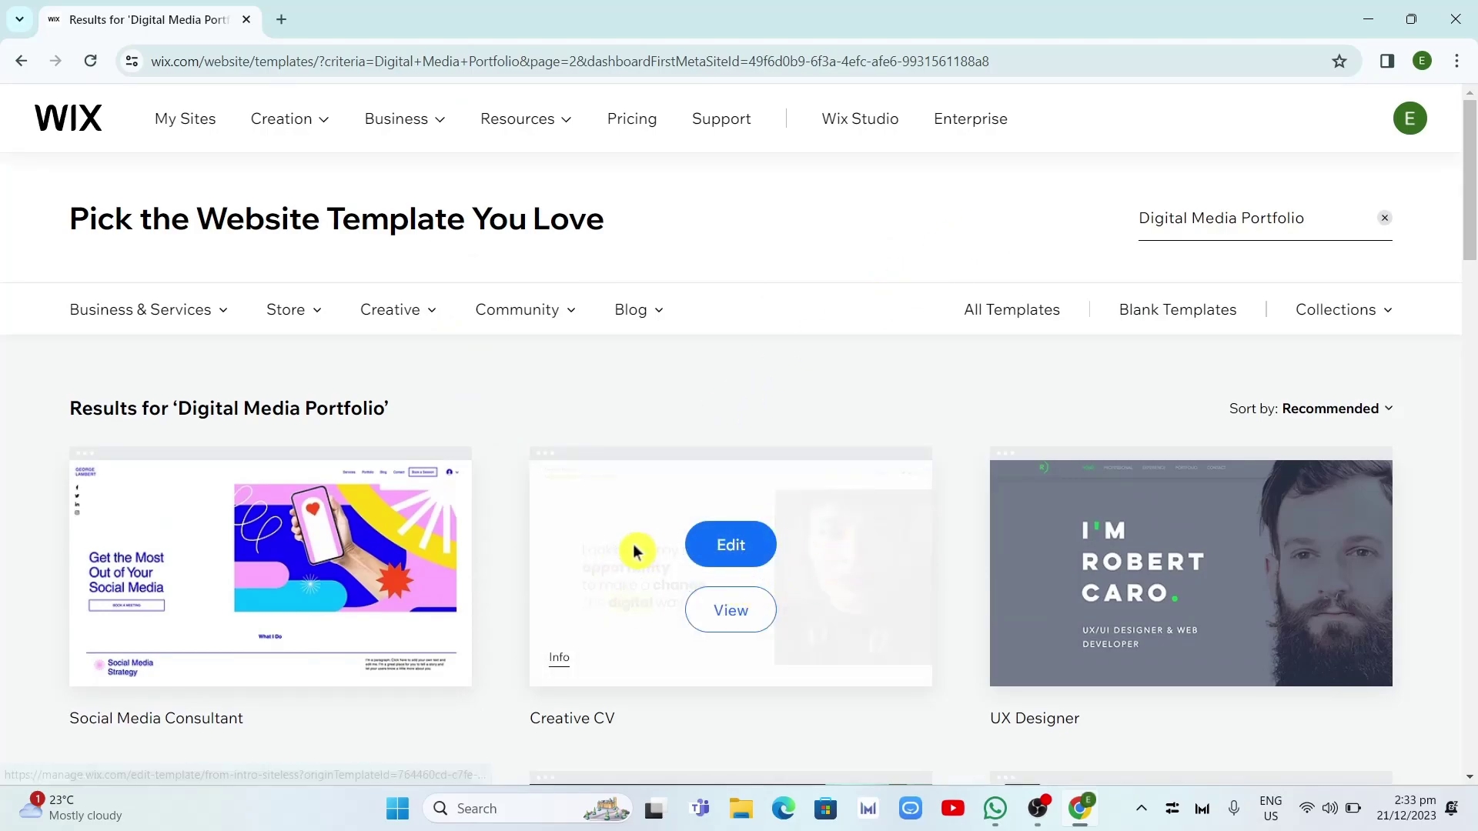
mouse_move(310, 607)
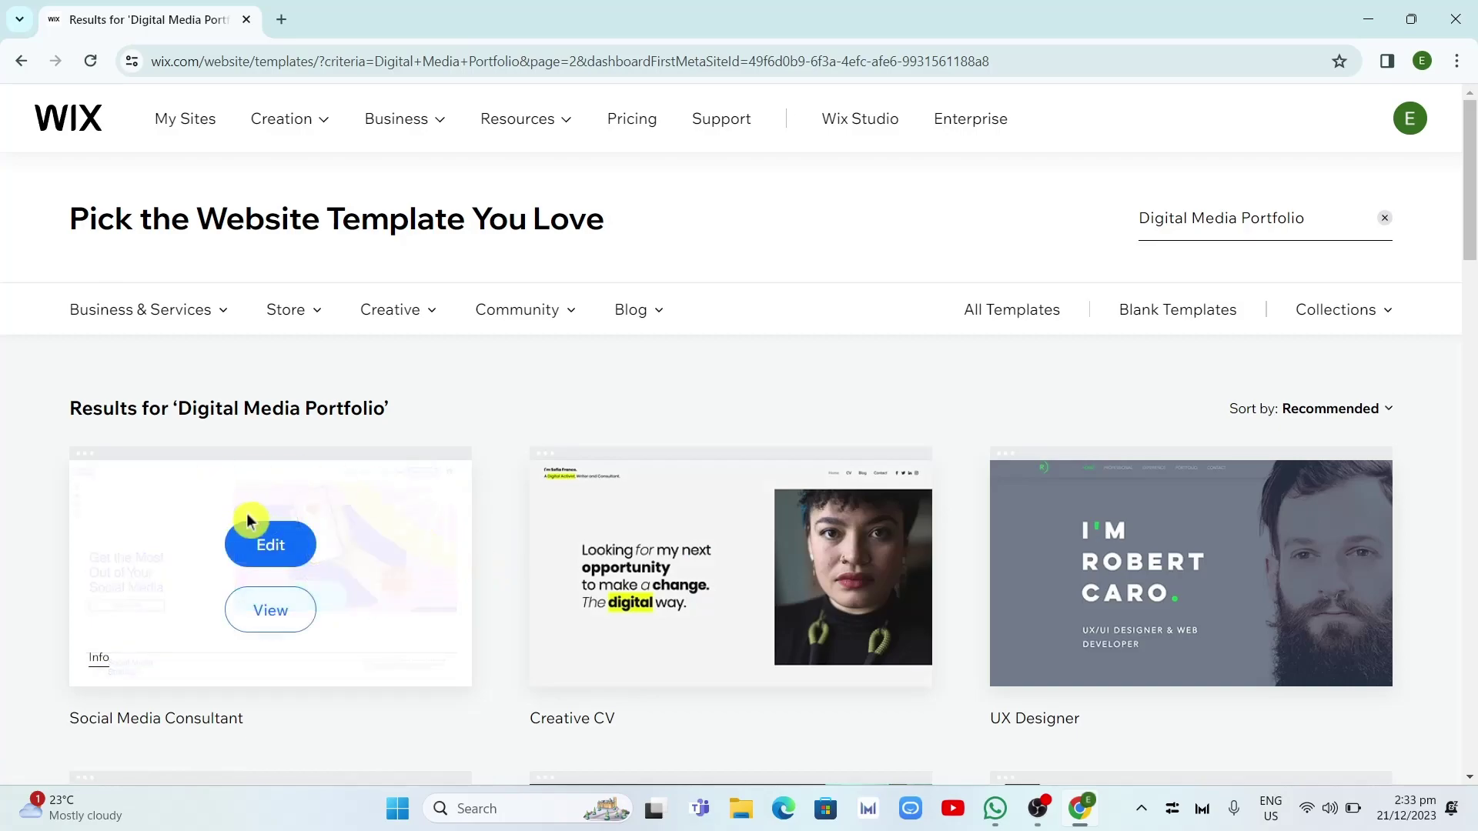
left_click(285, 555)
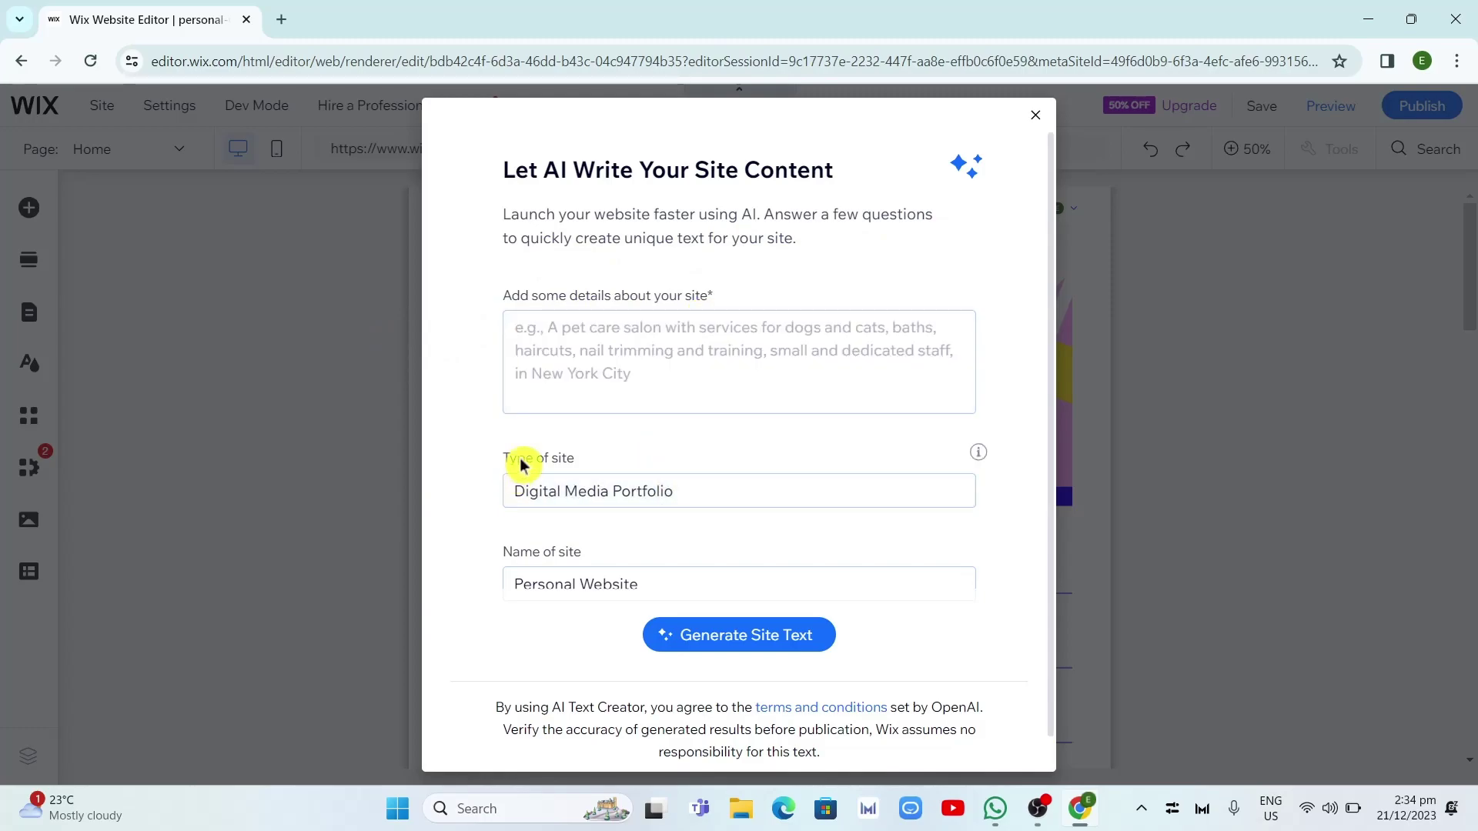
- Close the 'Let AI Write Your Site Content' dialog without generating text
scroll(634, 571, "down", 1)
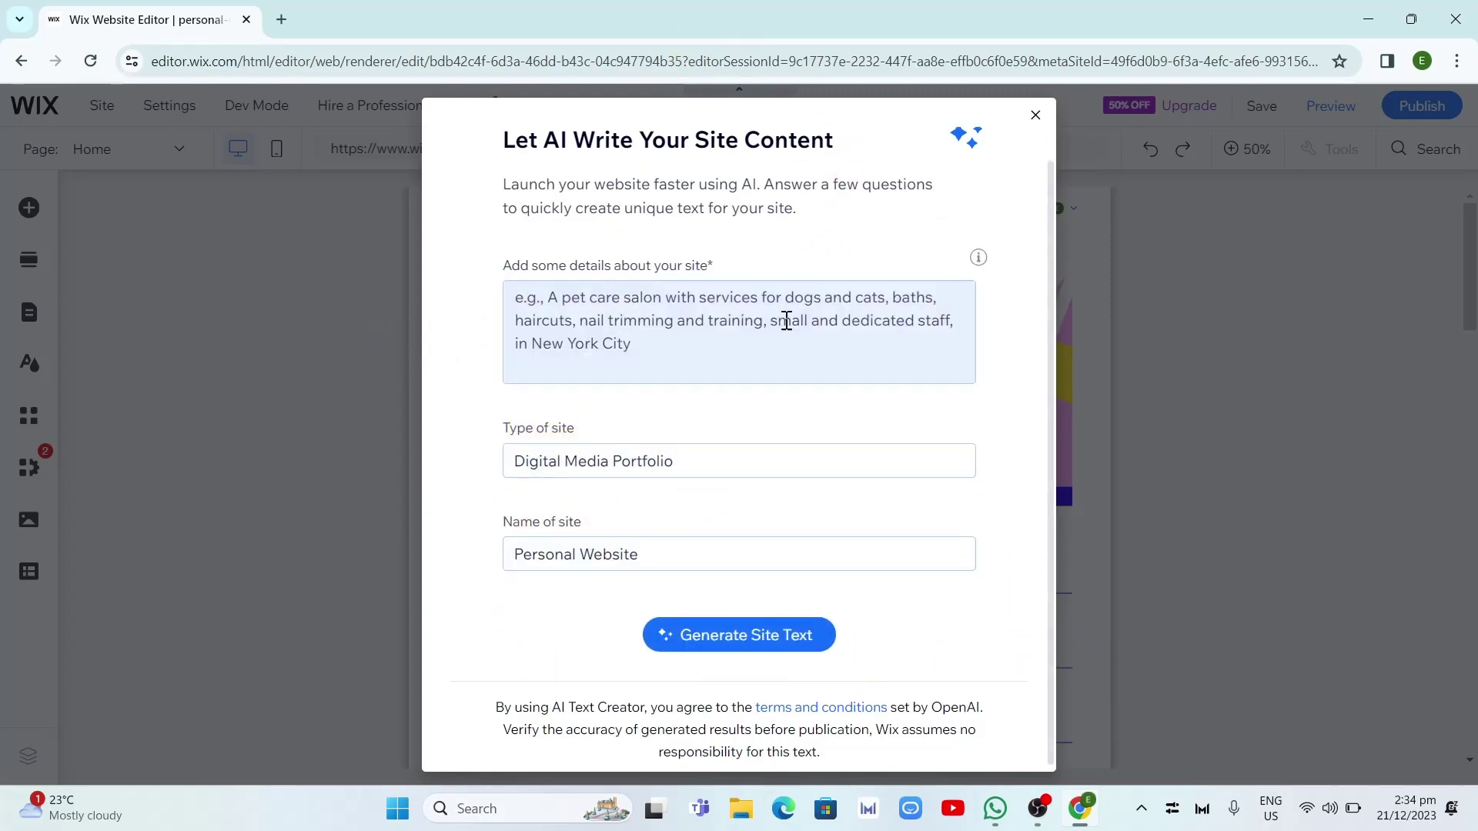
scroll(885, 308, "up", 1)
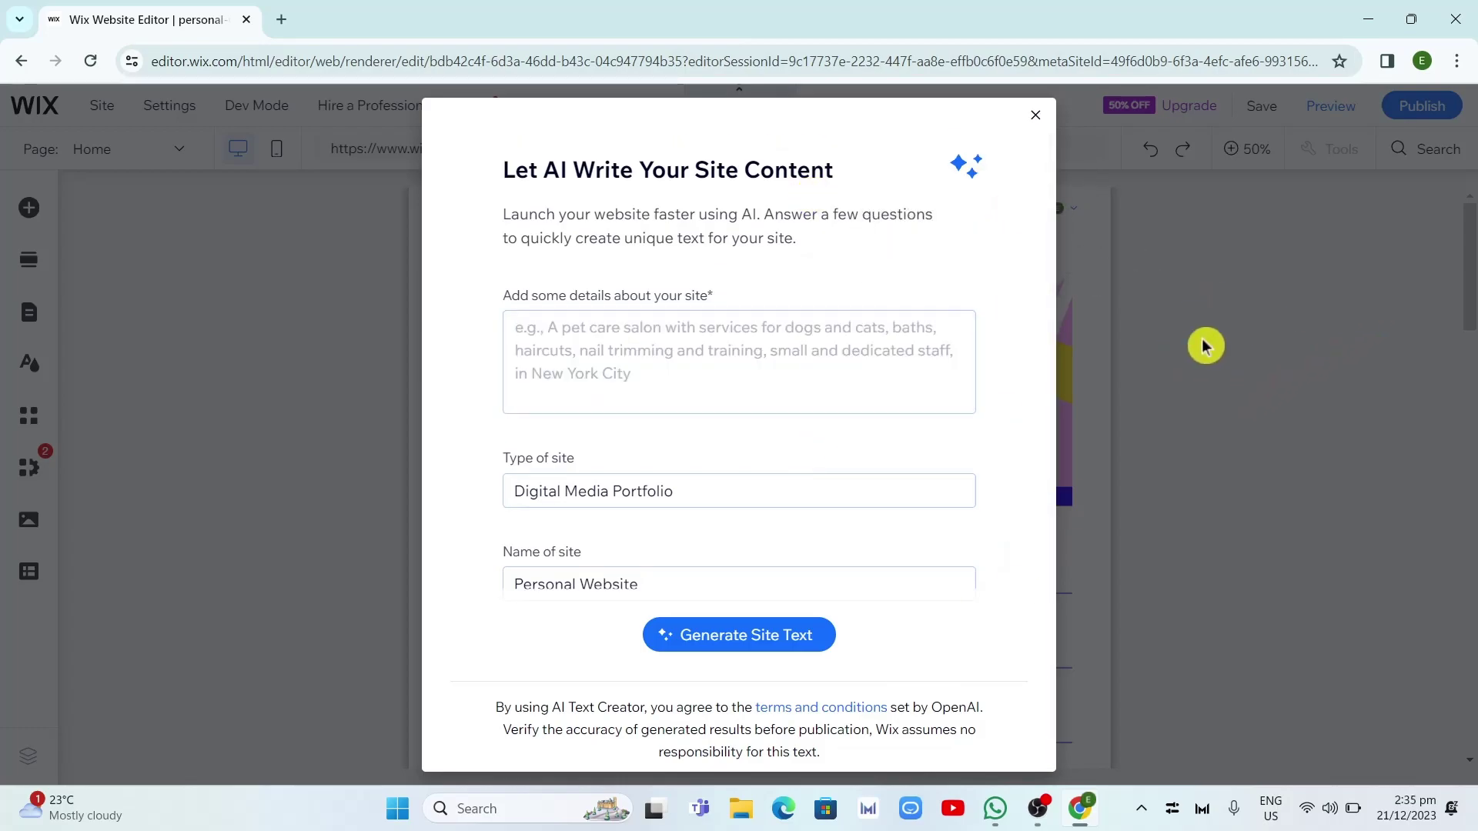
left_click(1035, 118)
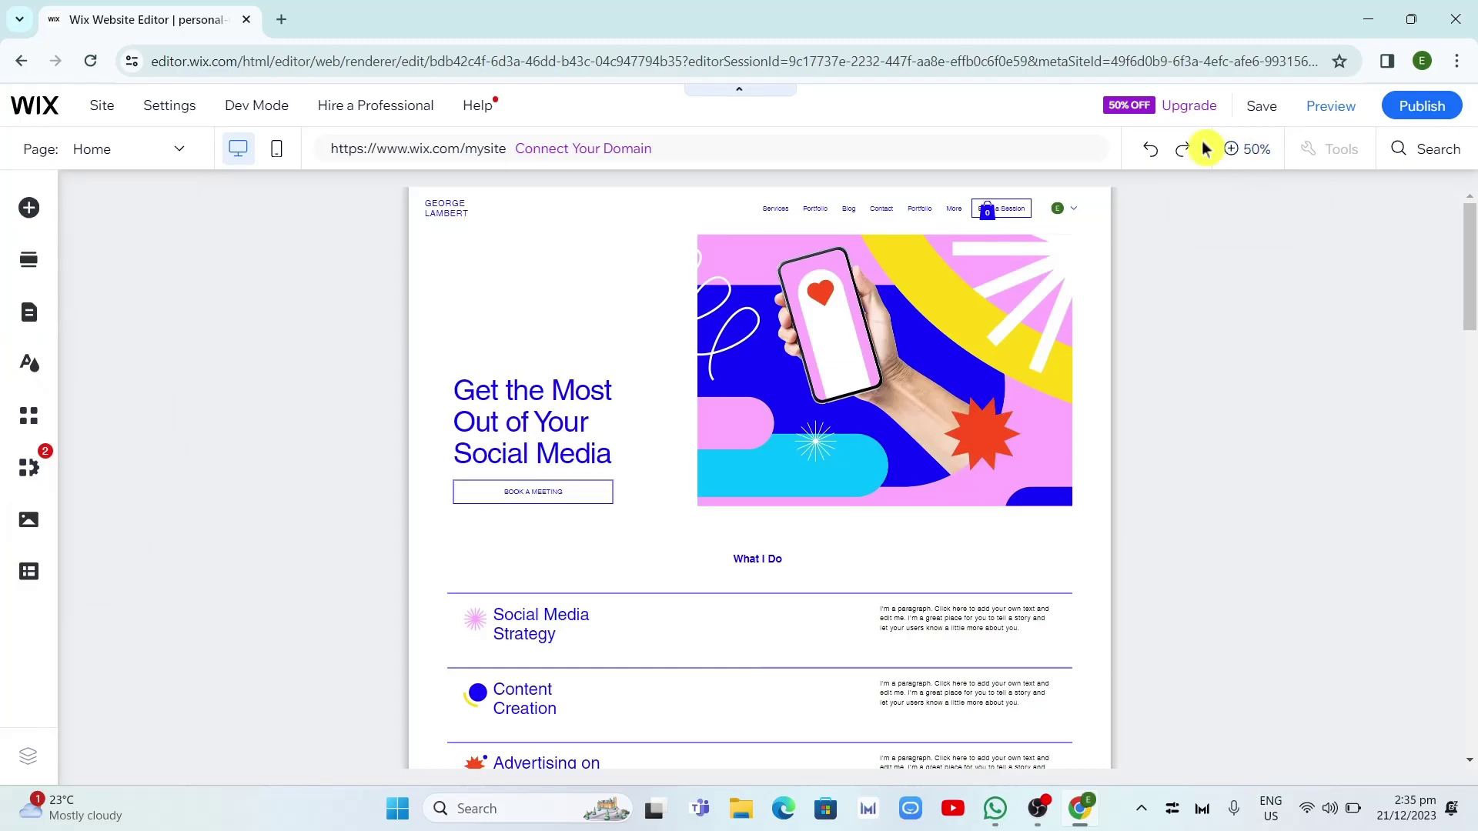
- Switch the editor zoom from 50% to 100% and scroll through the hero and services list
left_click(1232, 164)
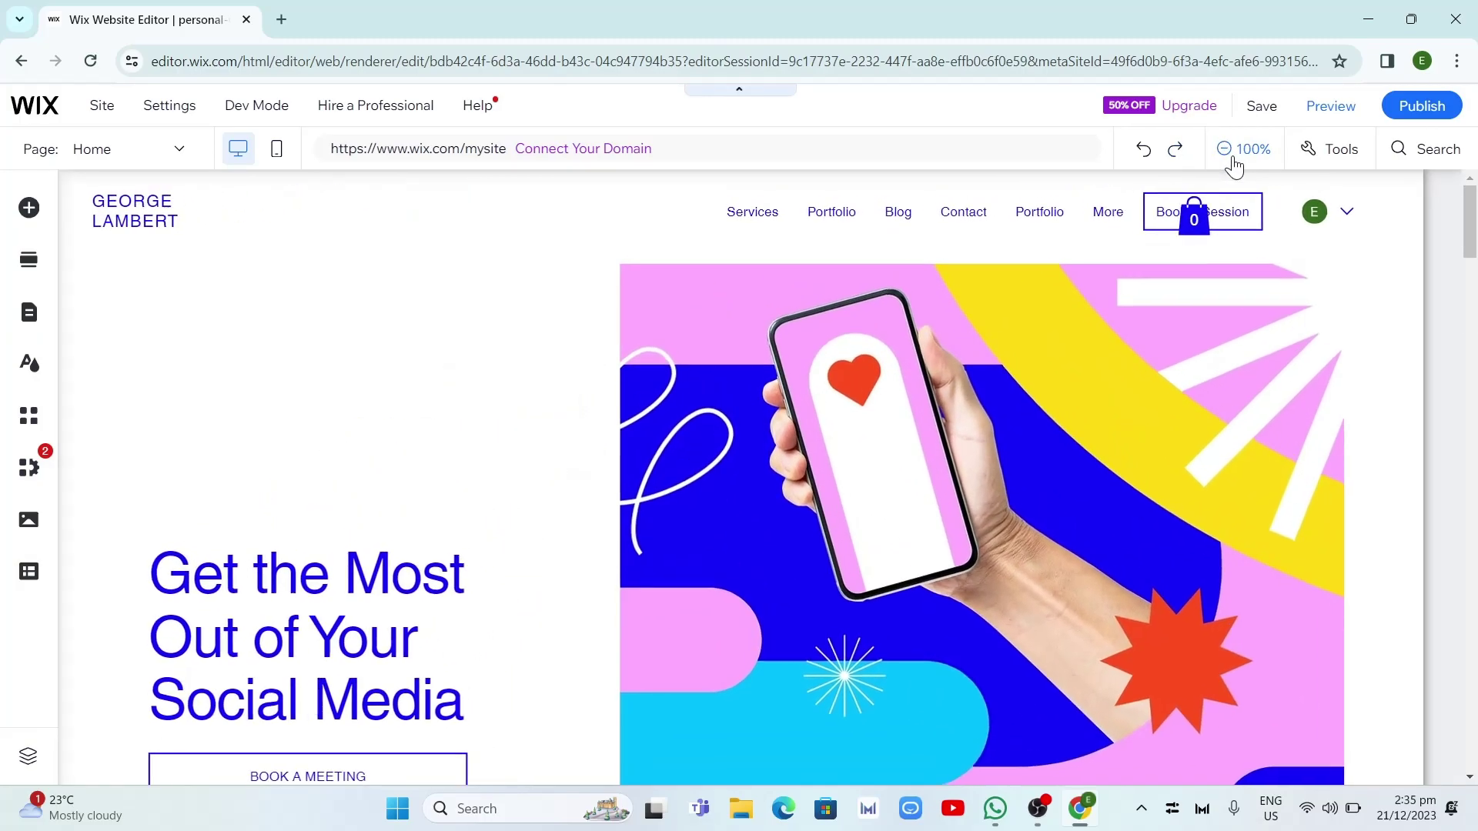
scroll(899, 453, "down", 3)
scroll(901, 462, "down", 5)
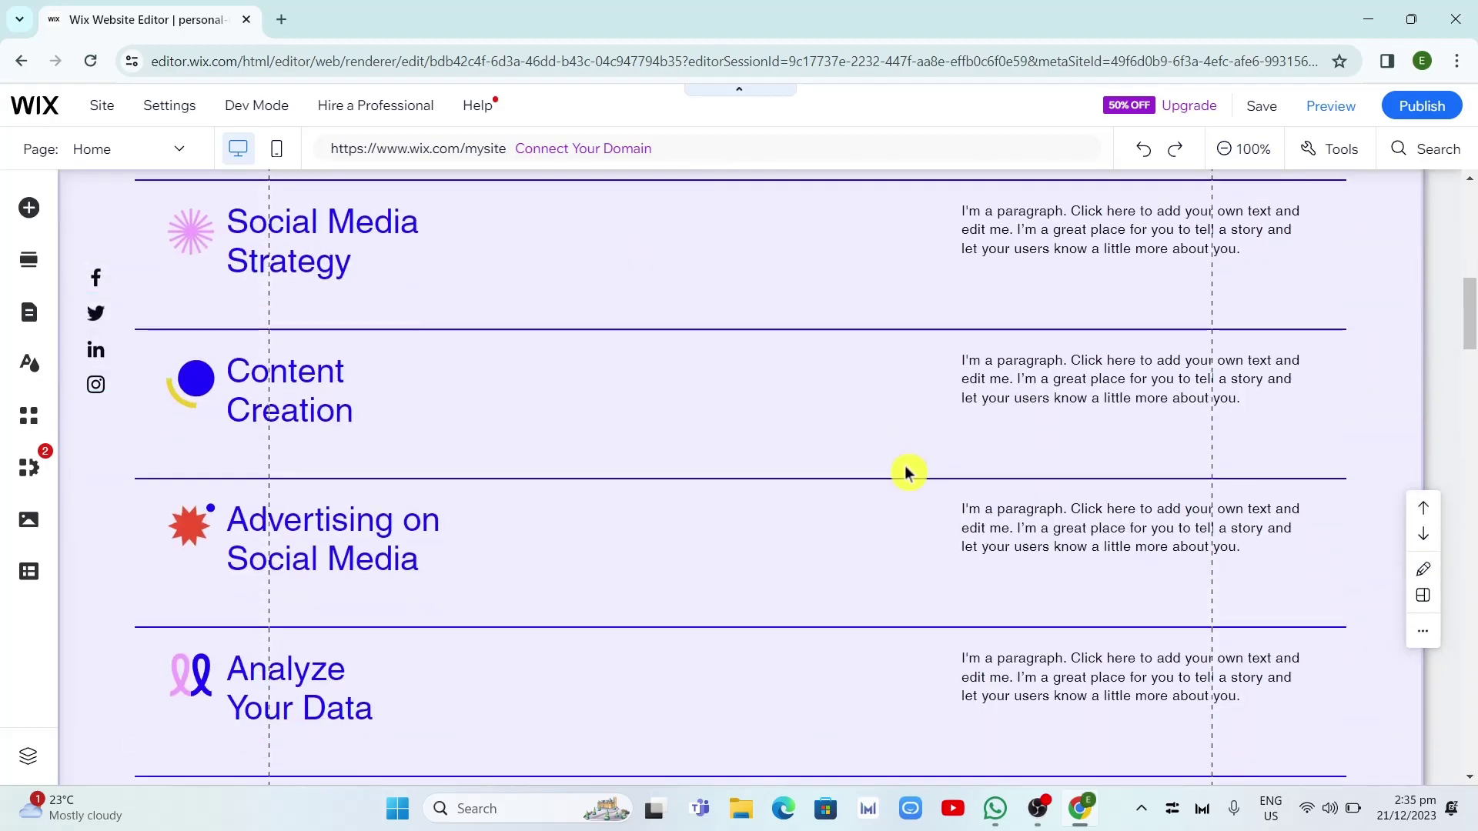
scroll(907, 472, "up", 10)
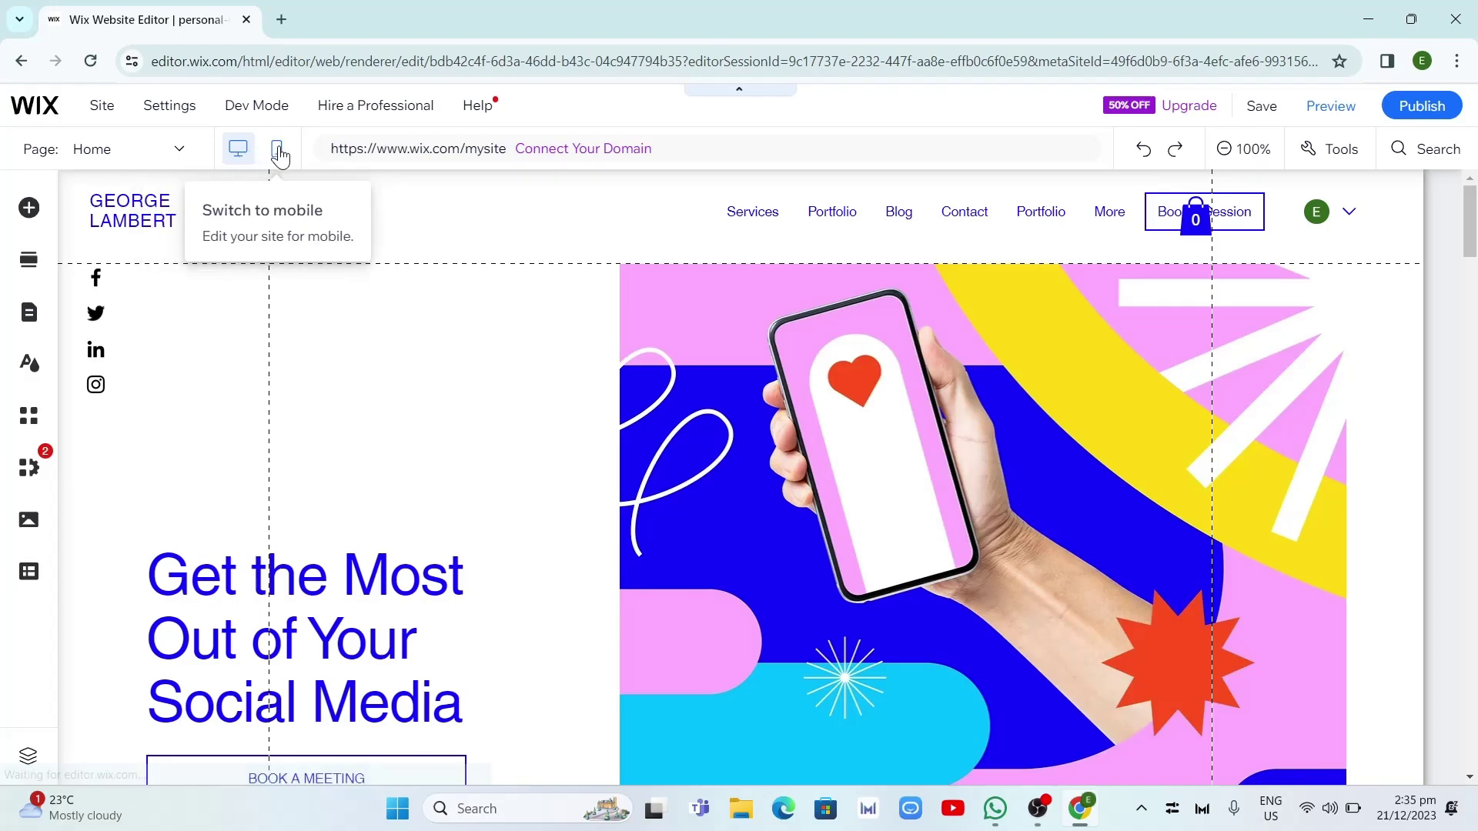
left_click(277, 155)
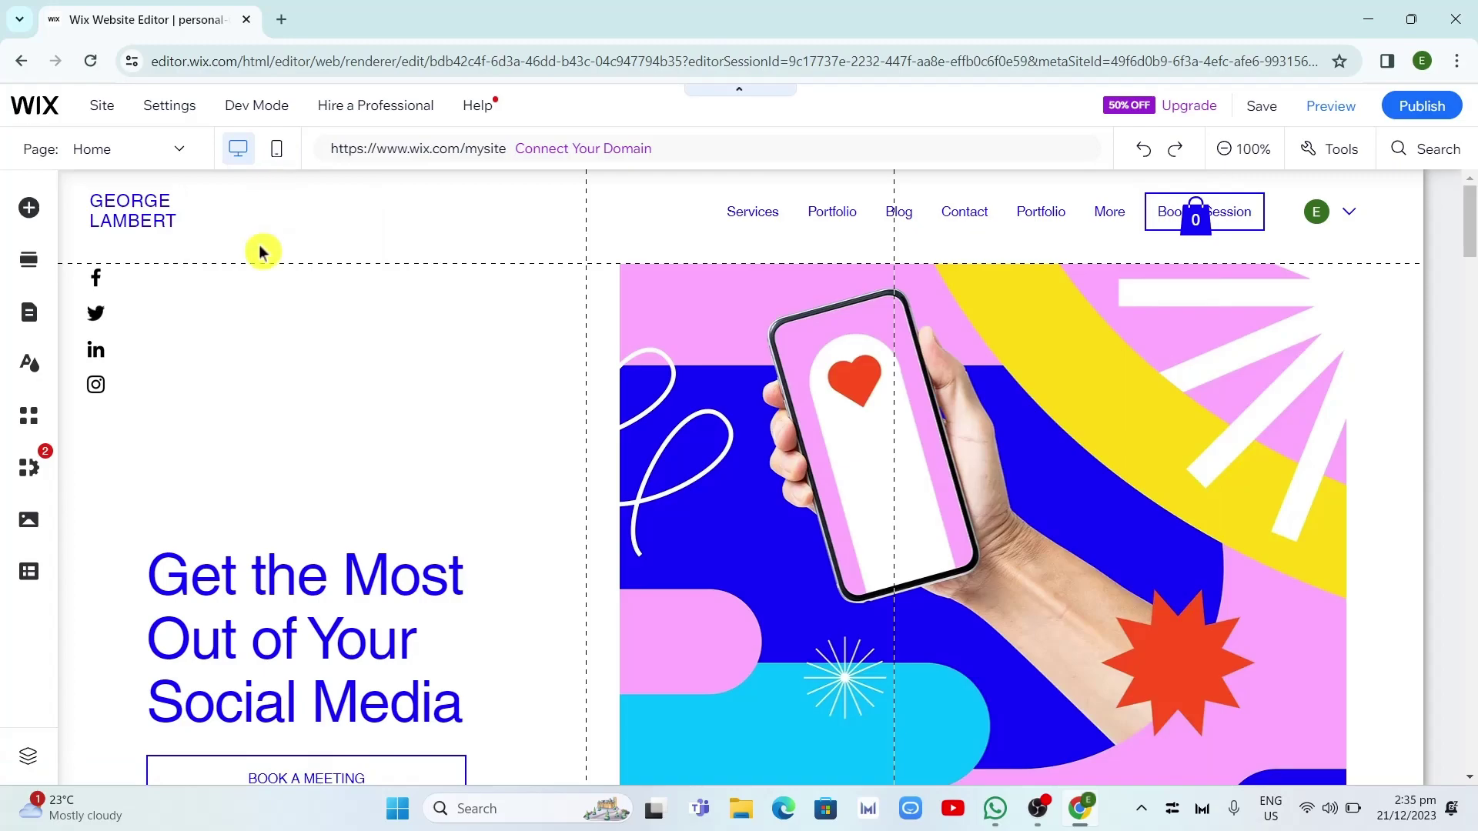
left_click(276, 158)
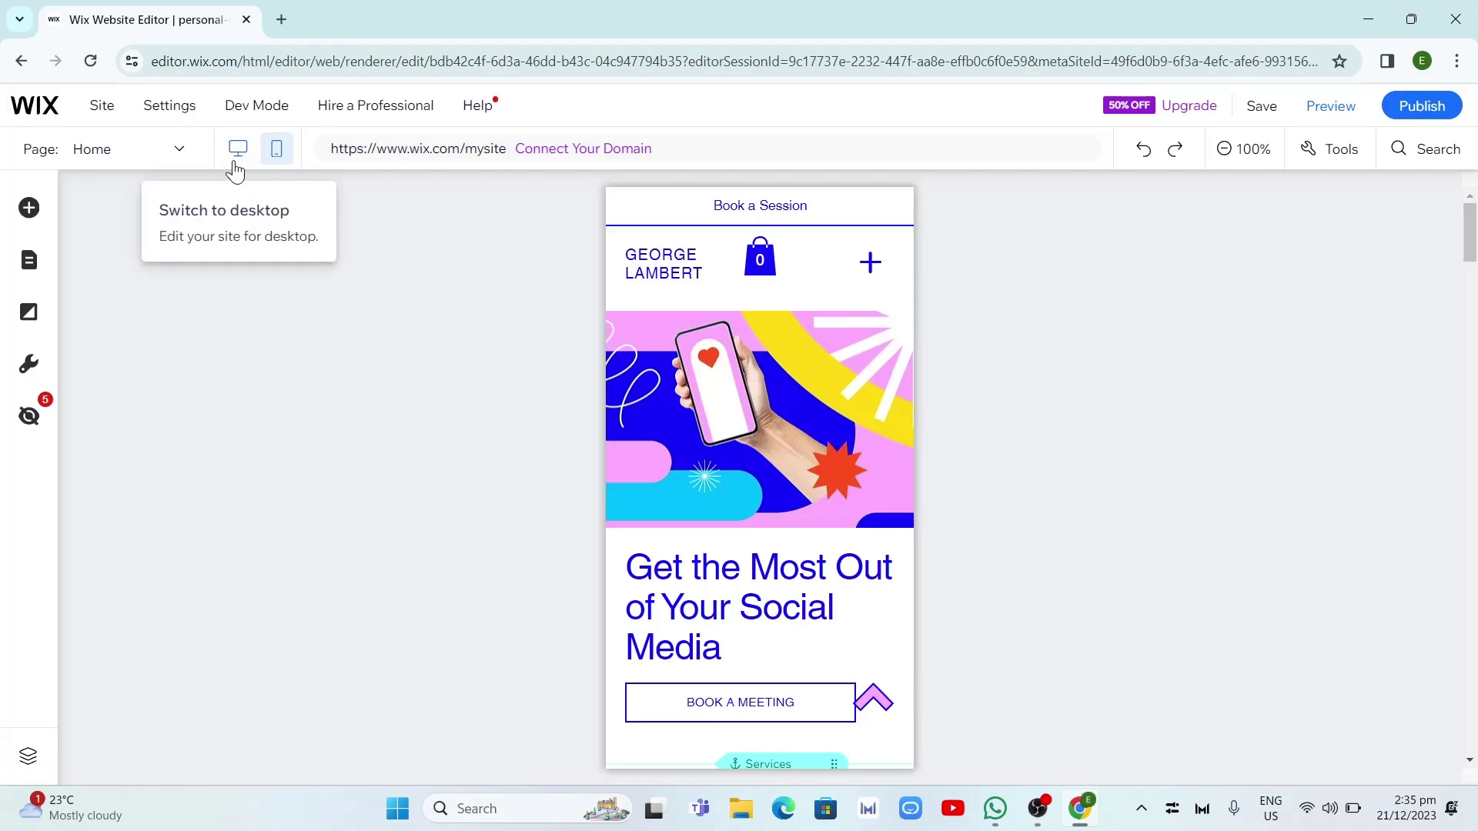
left_click(234, 167)
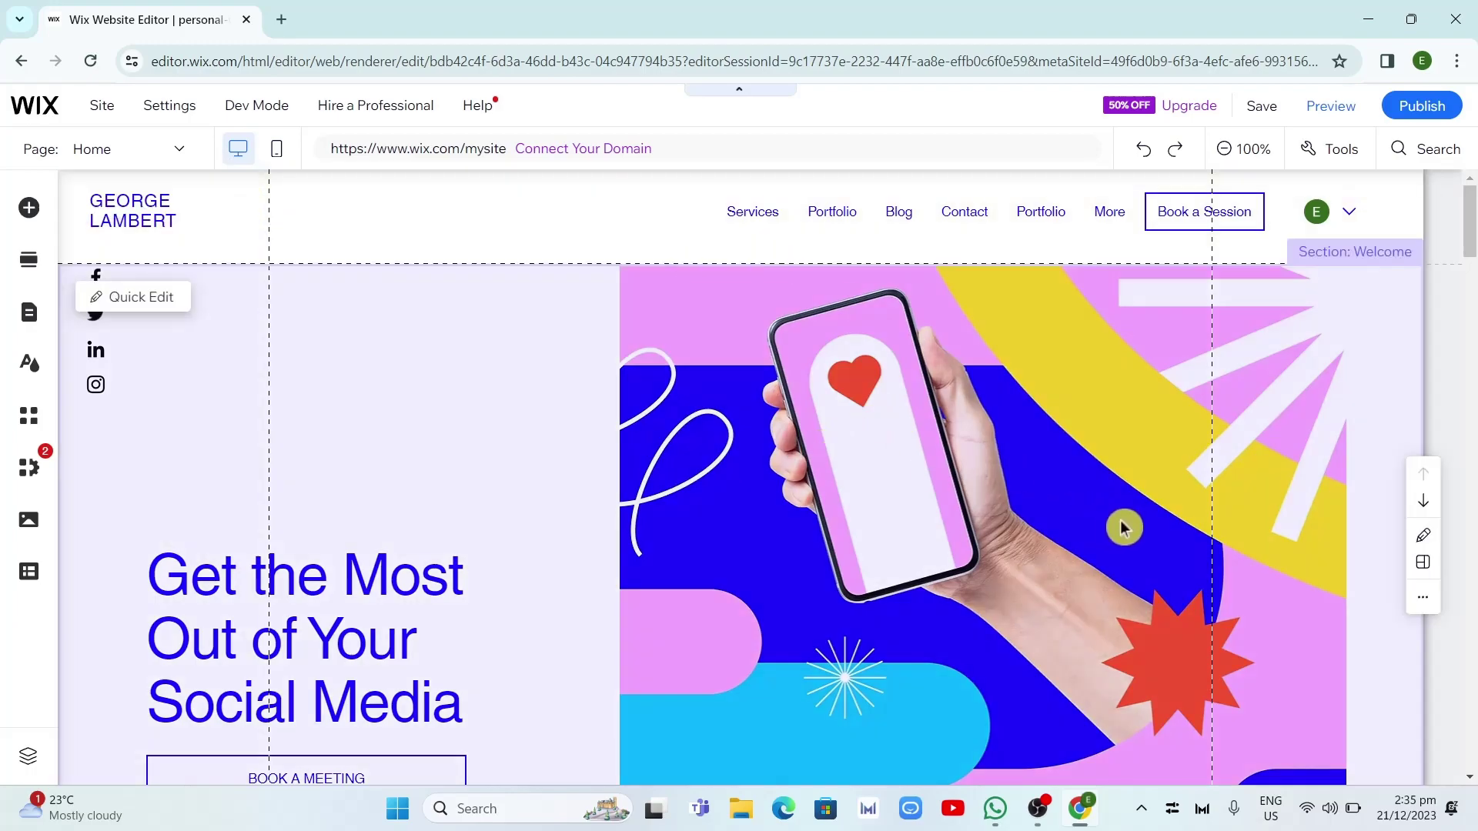
scroll(1045, 578, "down", 6)
scroll(1044, 579, "down", 6)
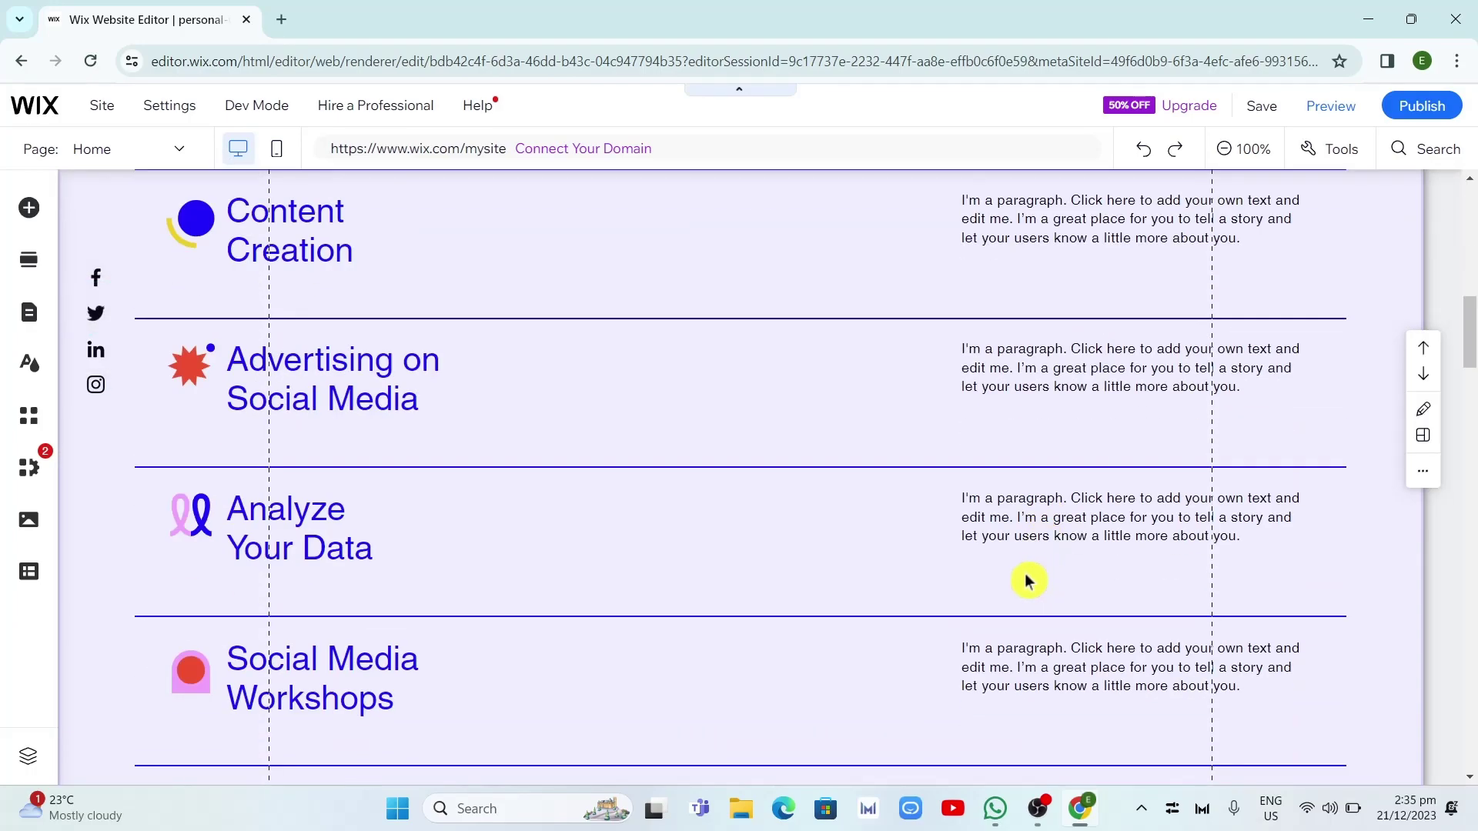
scroll(1028, 579, "up", 8)
scroll(1028, 579, "down", 4)
scroll(1027, 581, "down", 4)
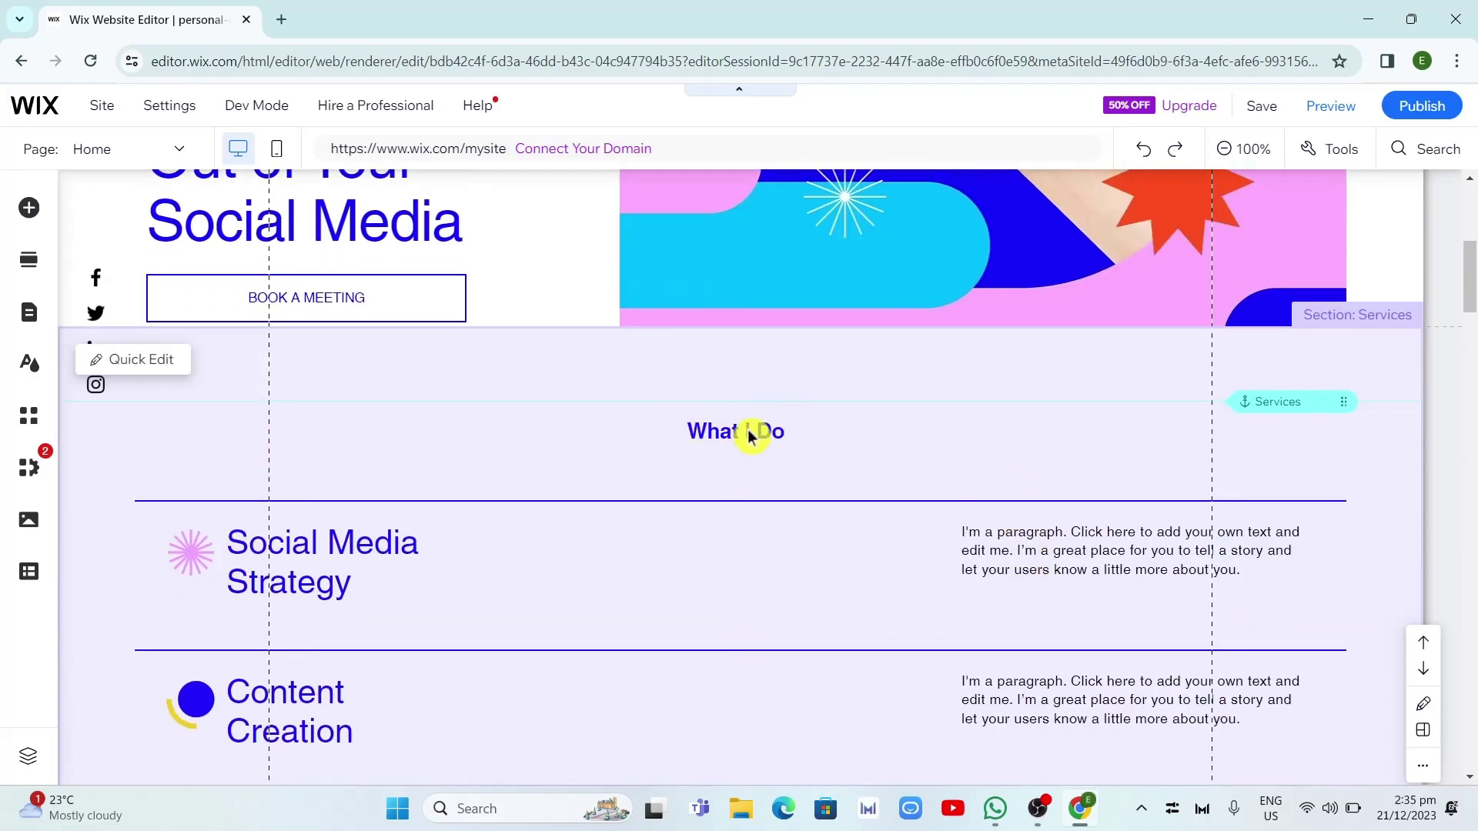
scroll(885, 442, "down", 2)
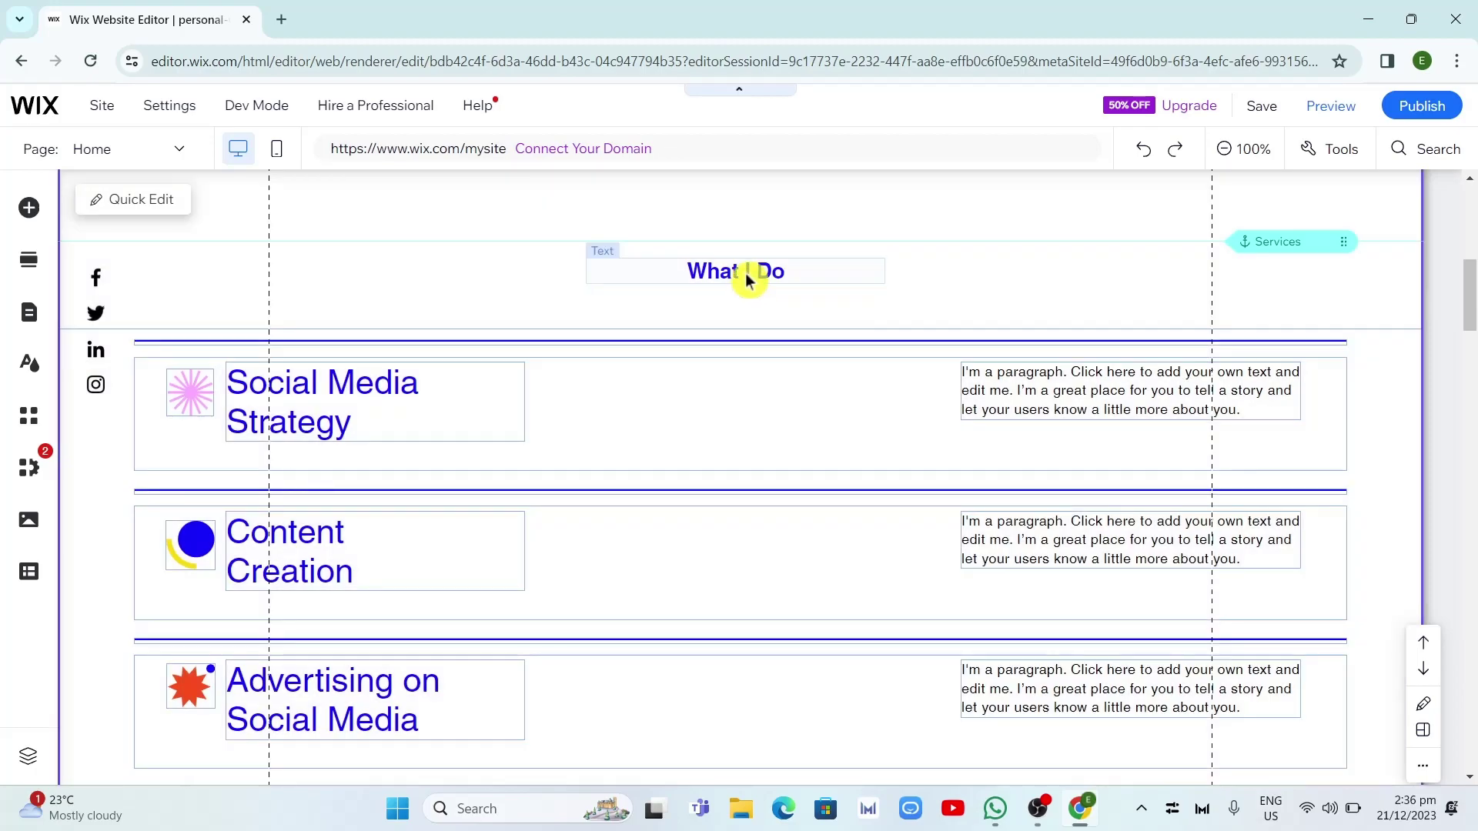
- Replace the What I Do heading with 'CHOOSE ONE HERE:' in the Heading 3 style
double_click(745, 273)
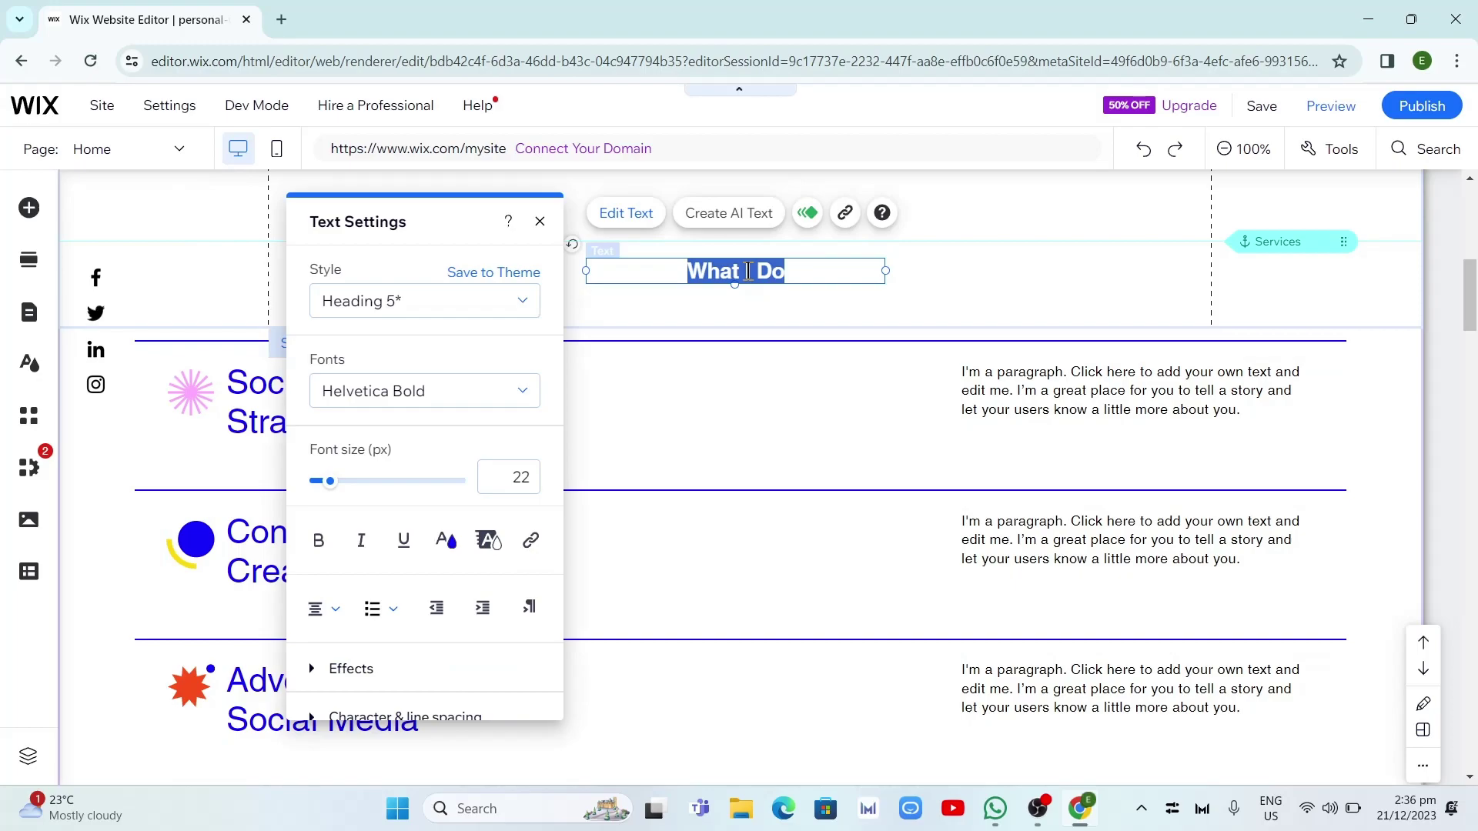
type("CH")
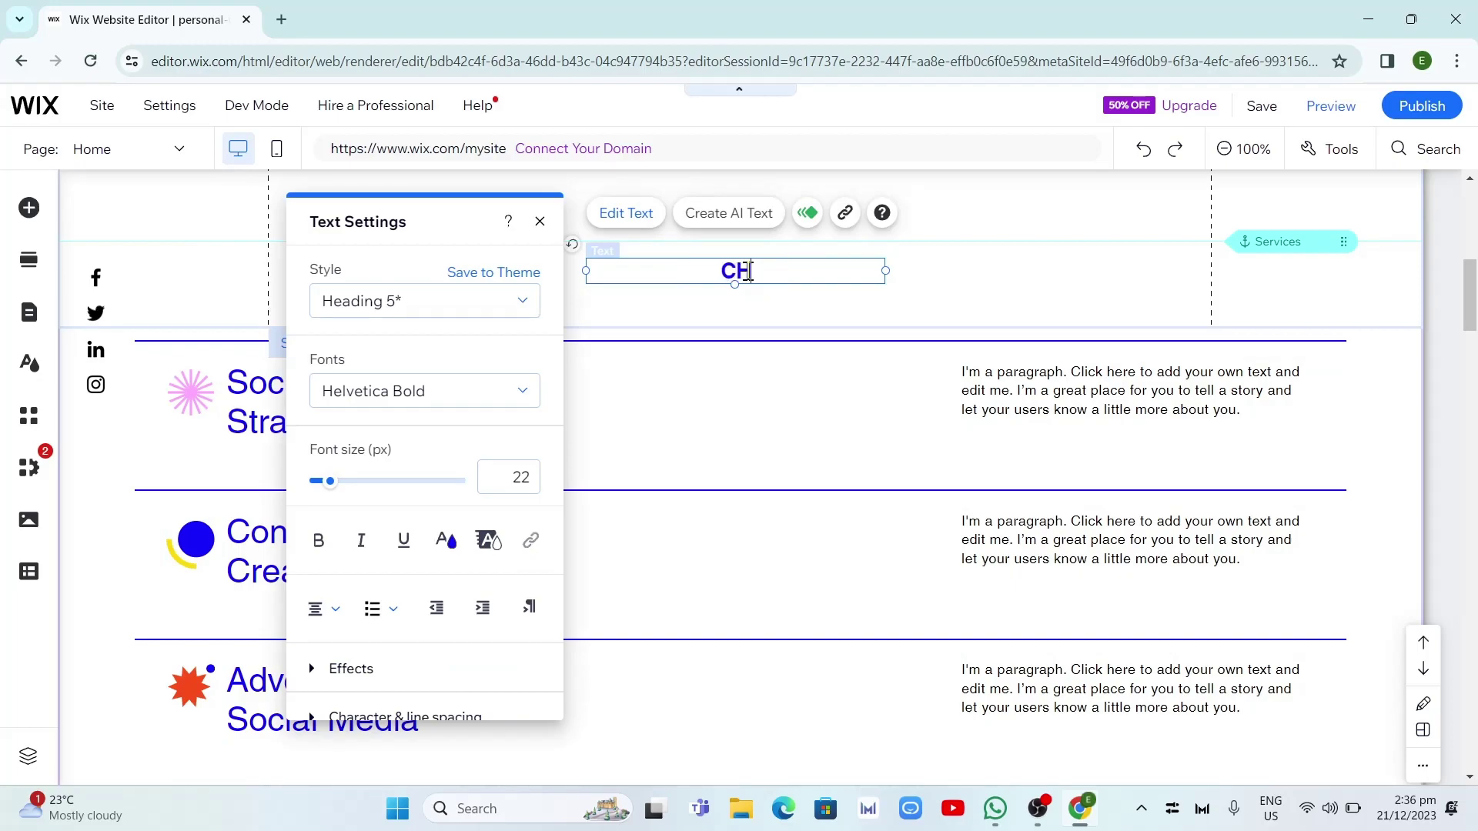
type("OOSE ")
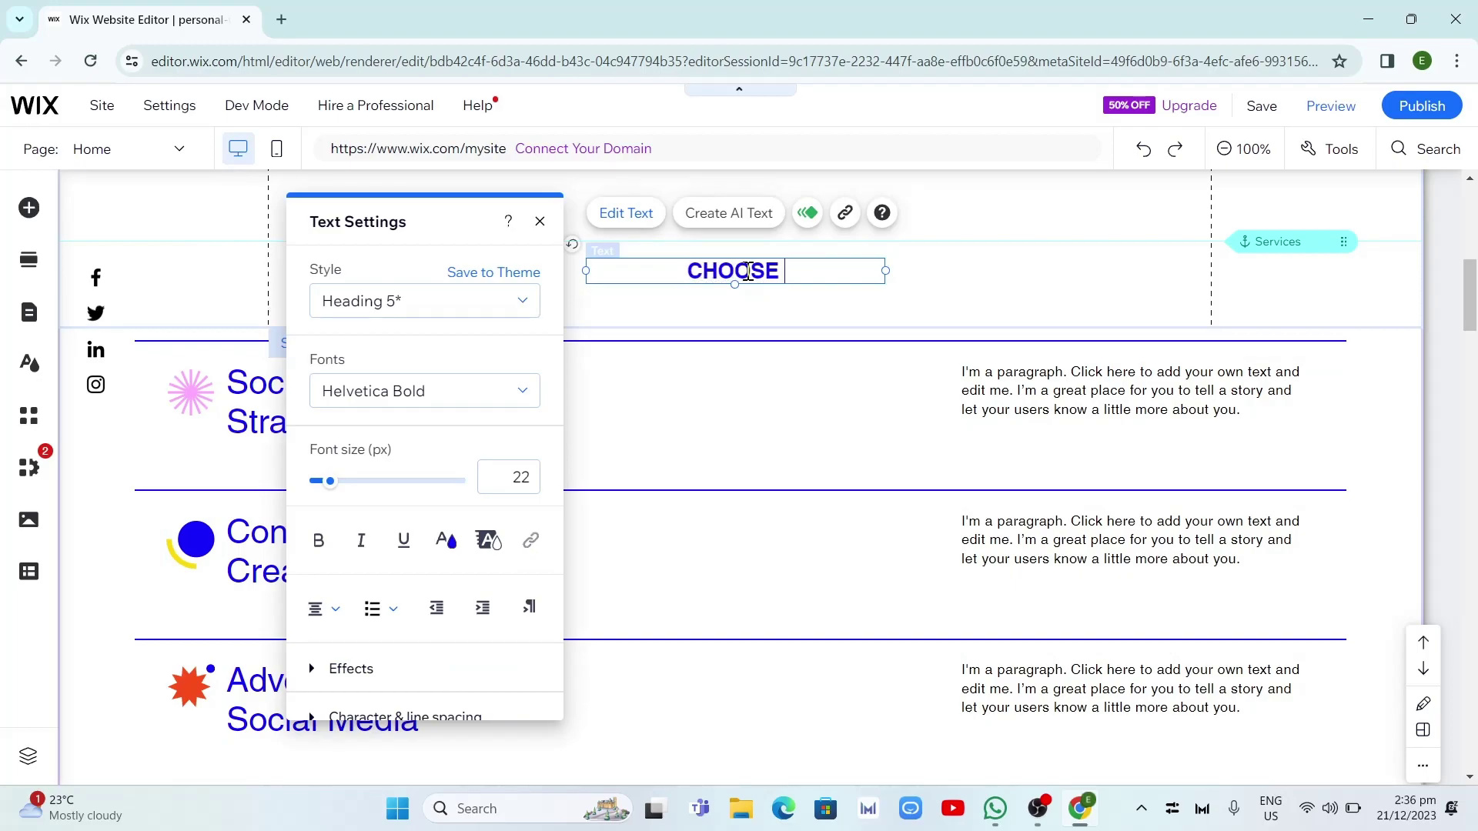
type("ONE HERE")
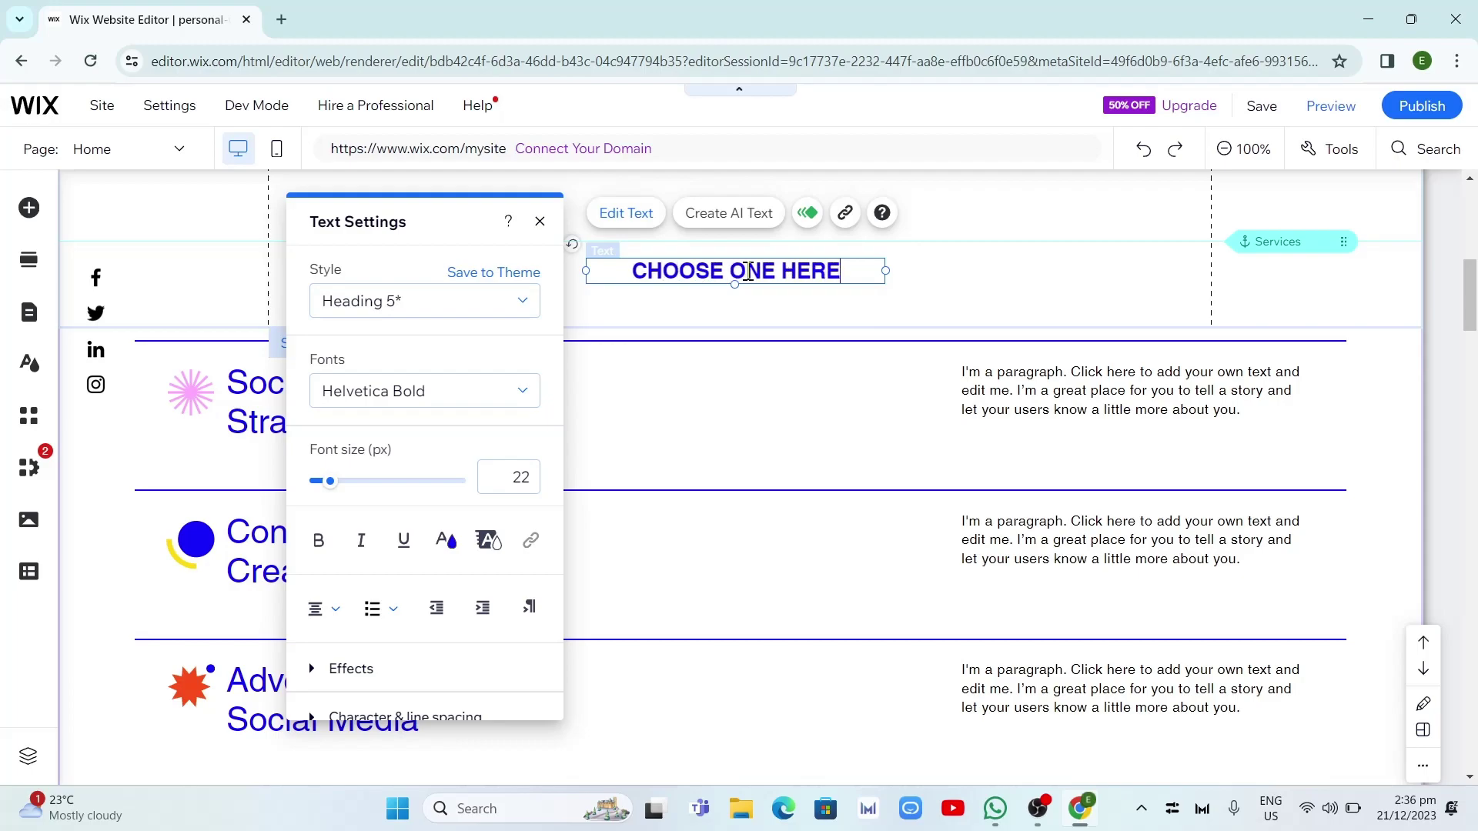
type(":")
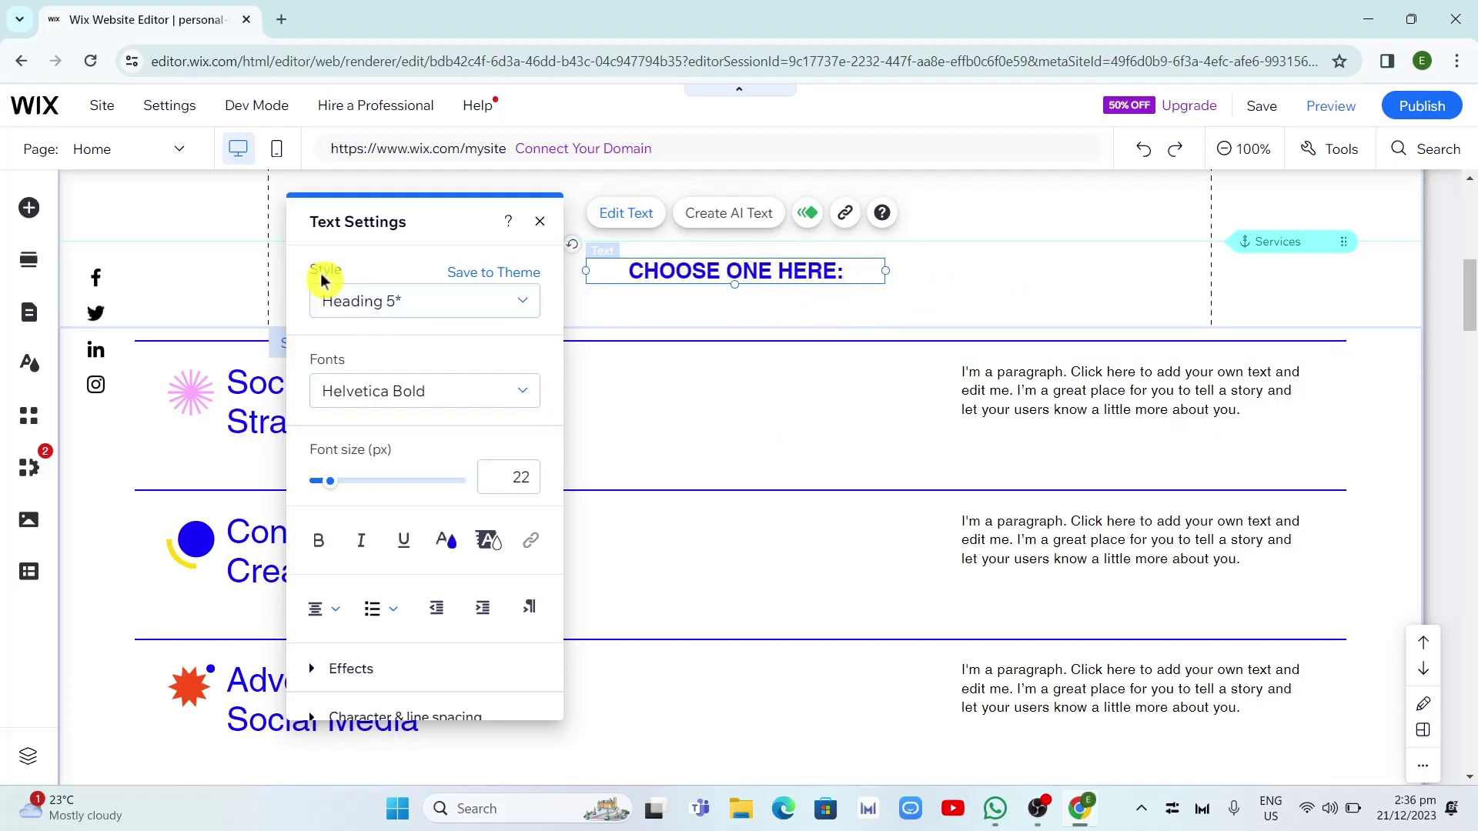
left_click(475, 302)
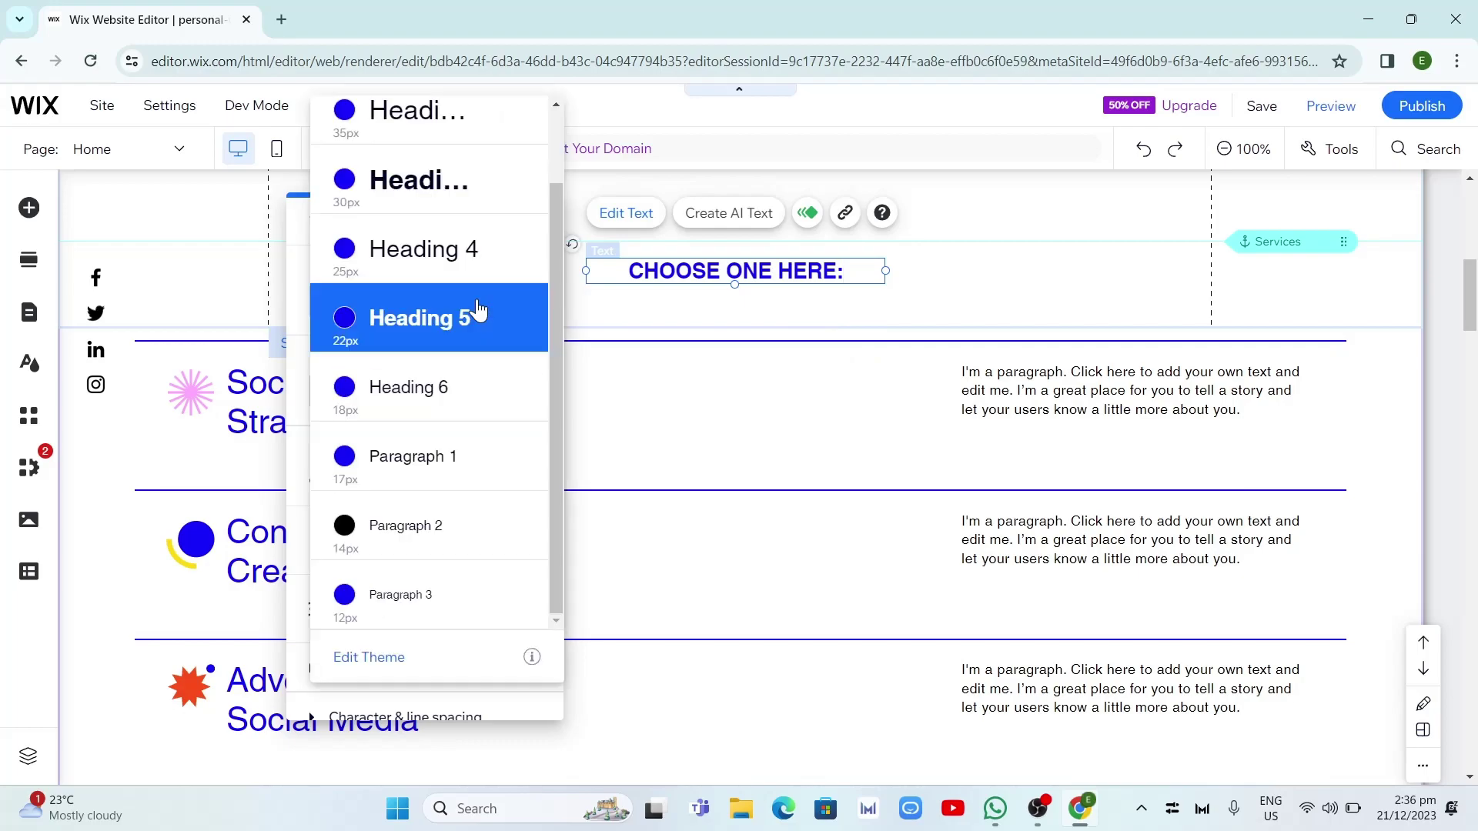
left_click(450, 202)
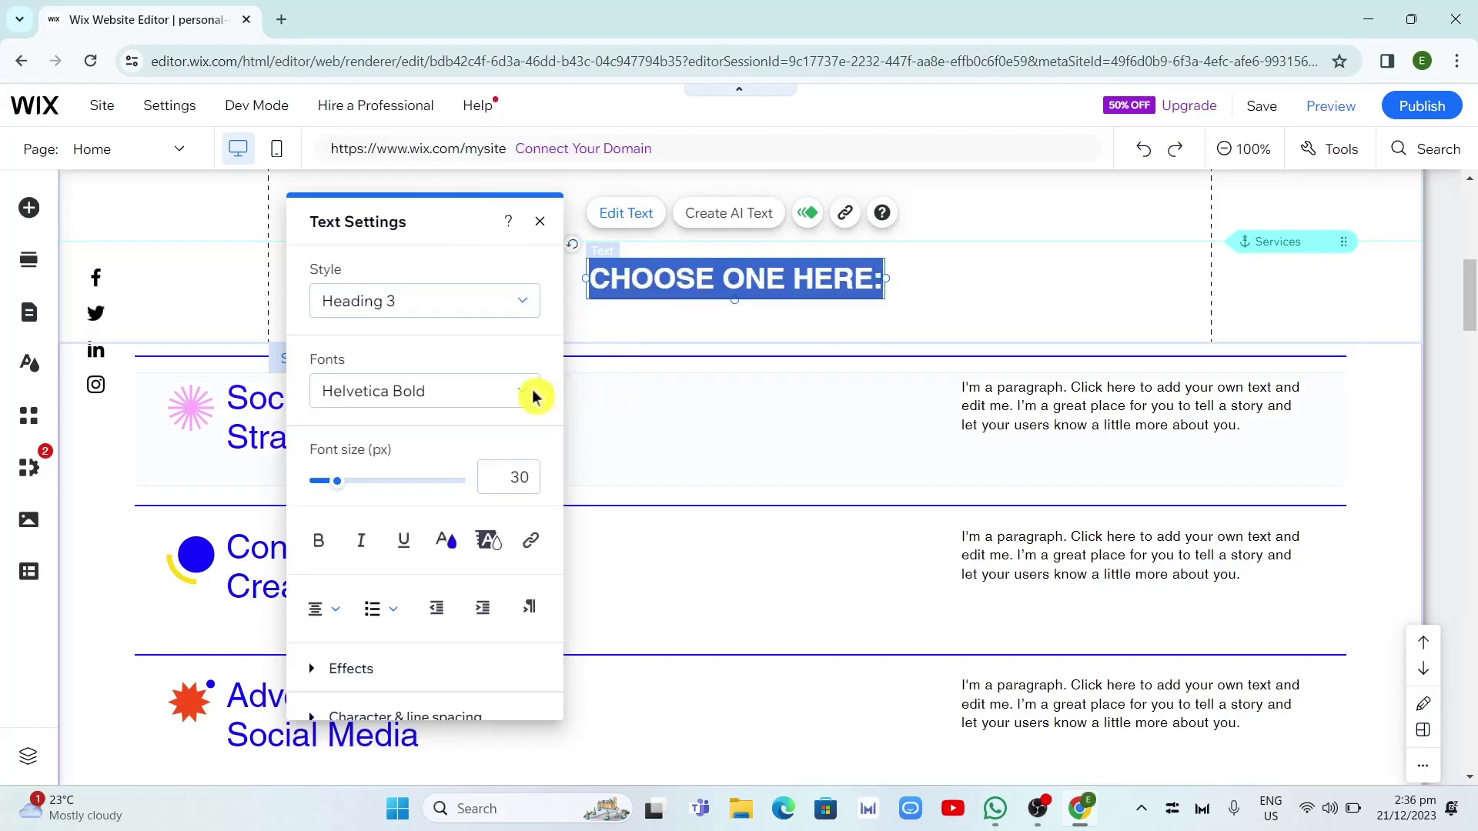
- Give the heading the Jockey One font and blue text colour
left_click(407, 396)
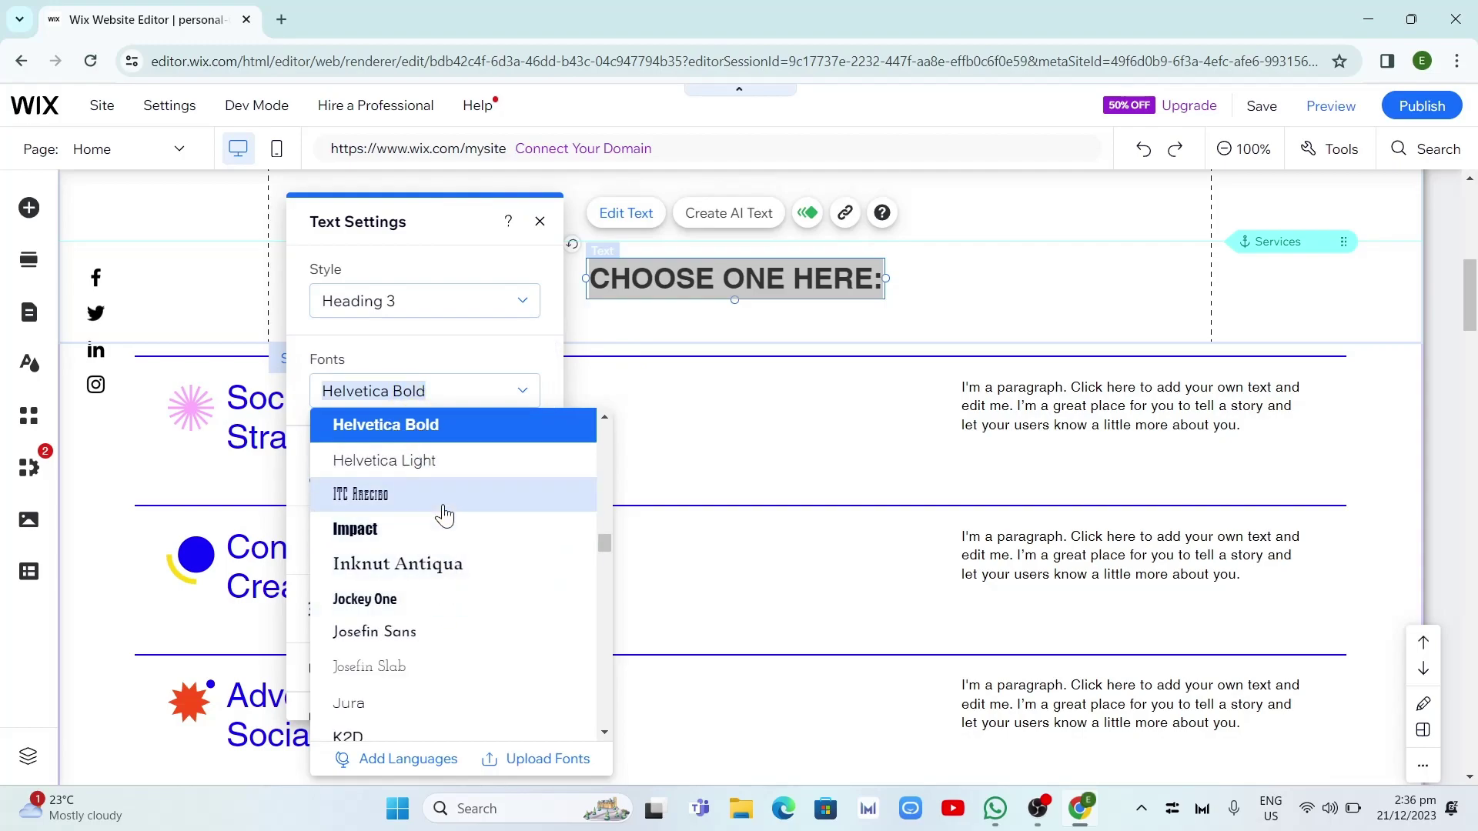
left_click(408, 601)
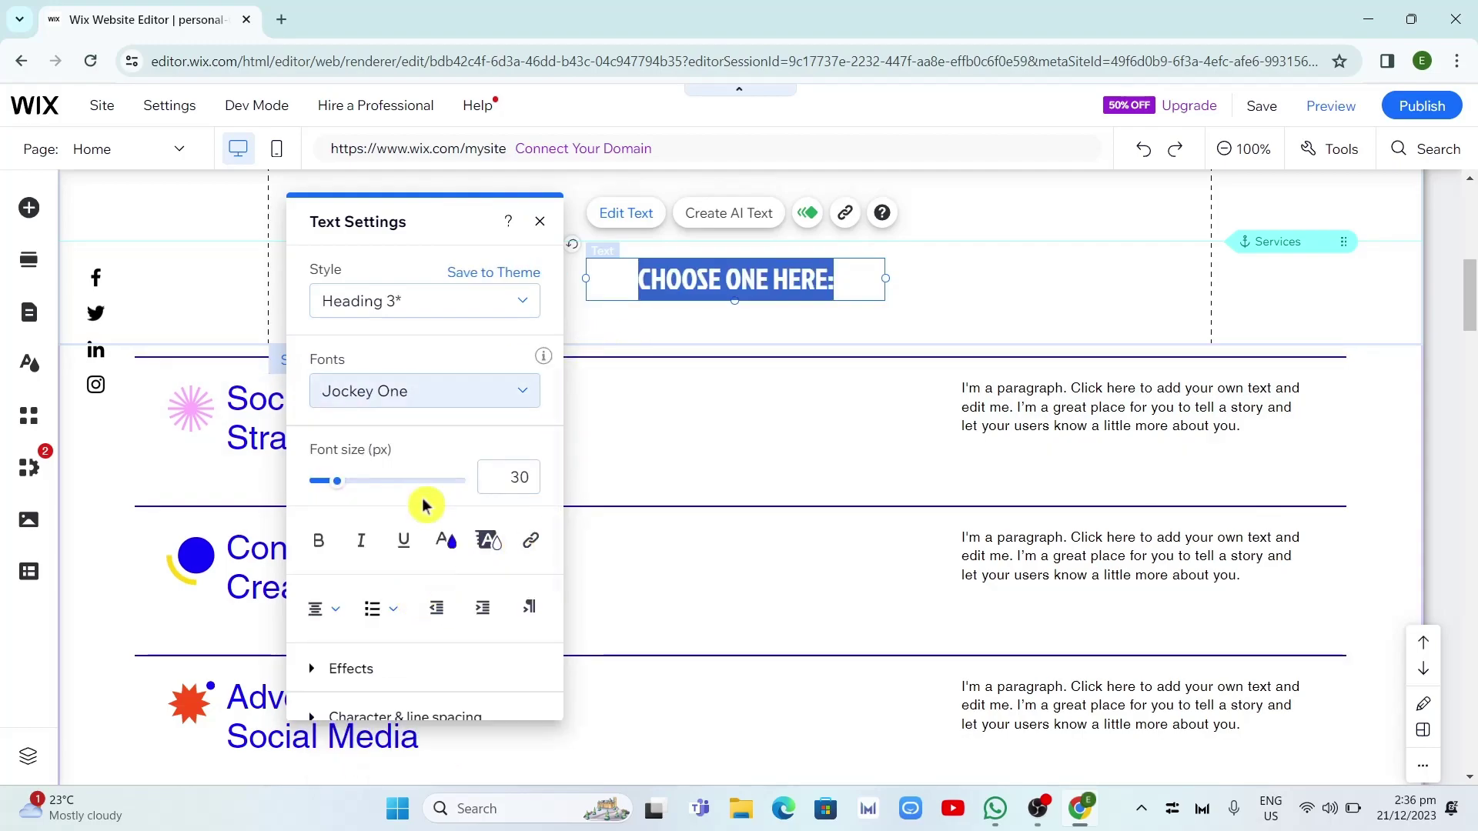
left_click(444, 543)
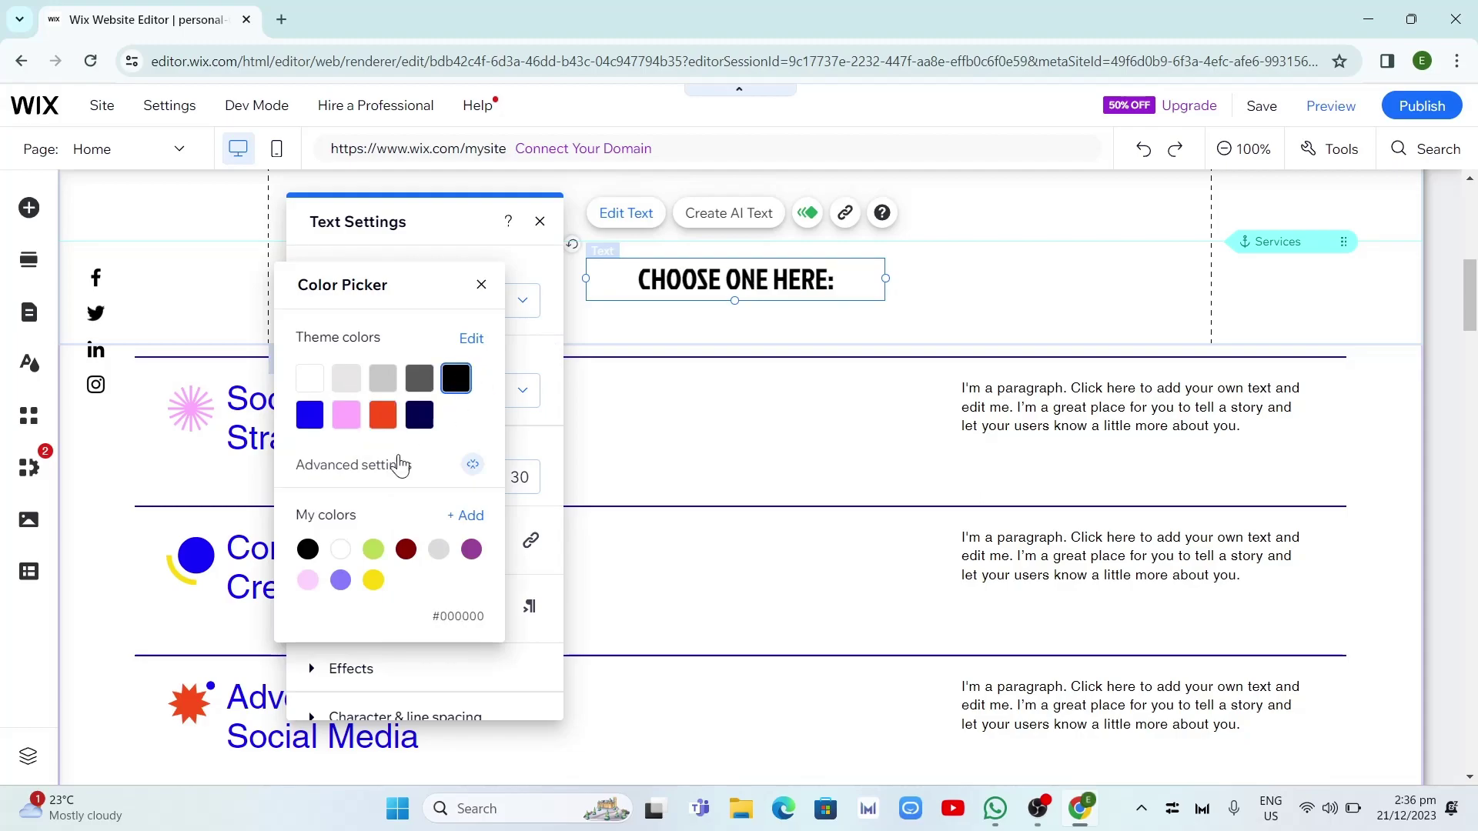
left_click(376, 581)
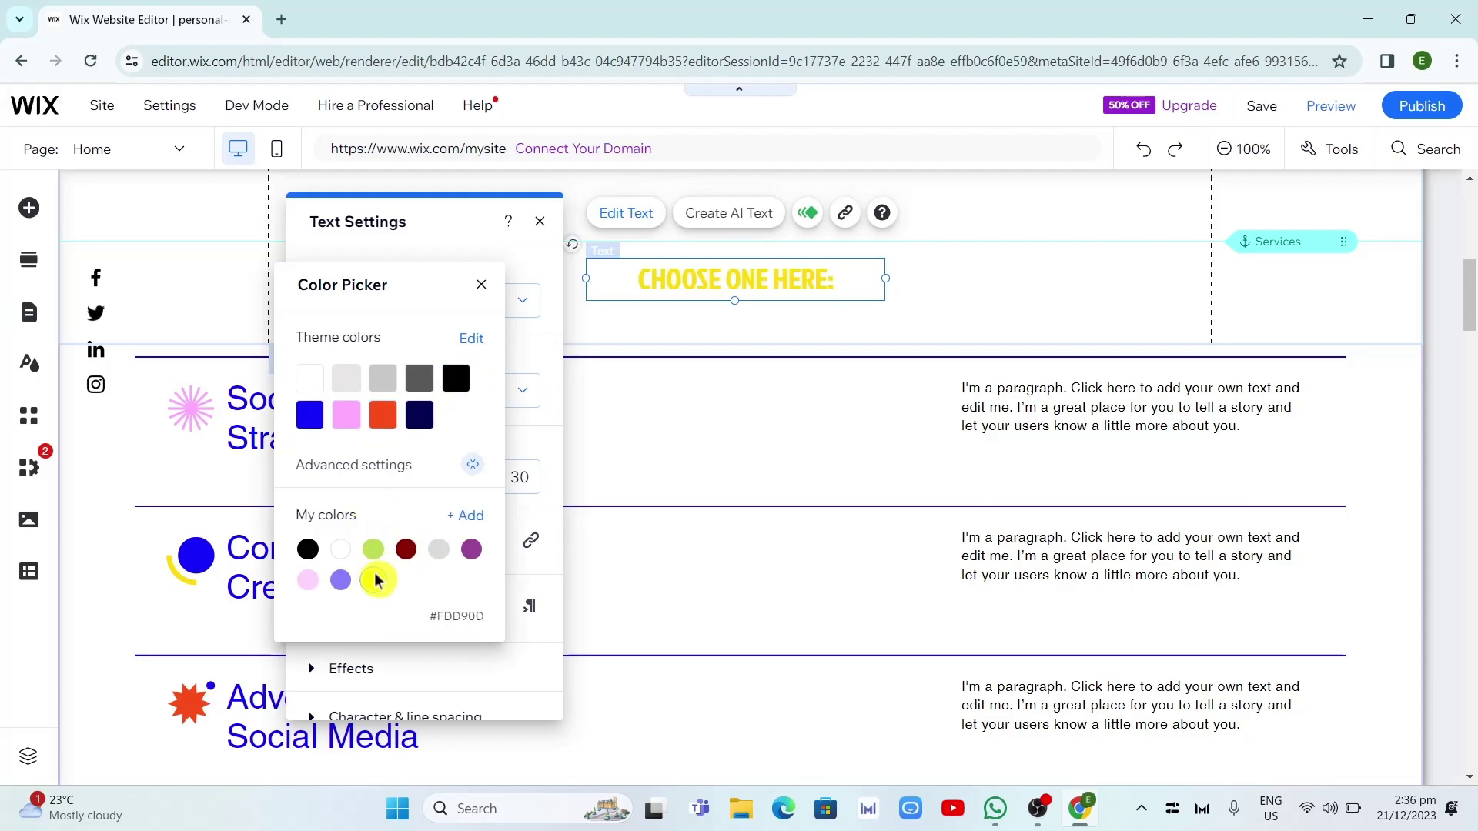
left_click(311, 418)
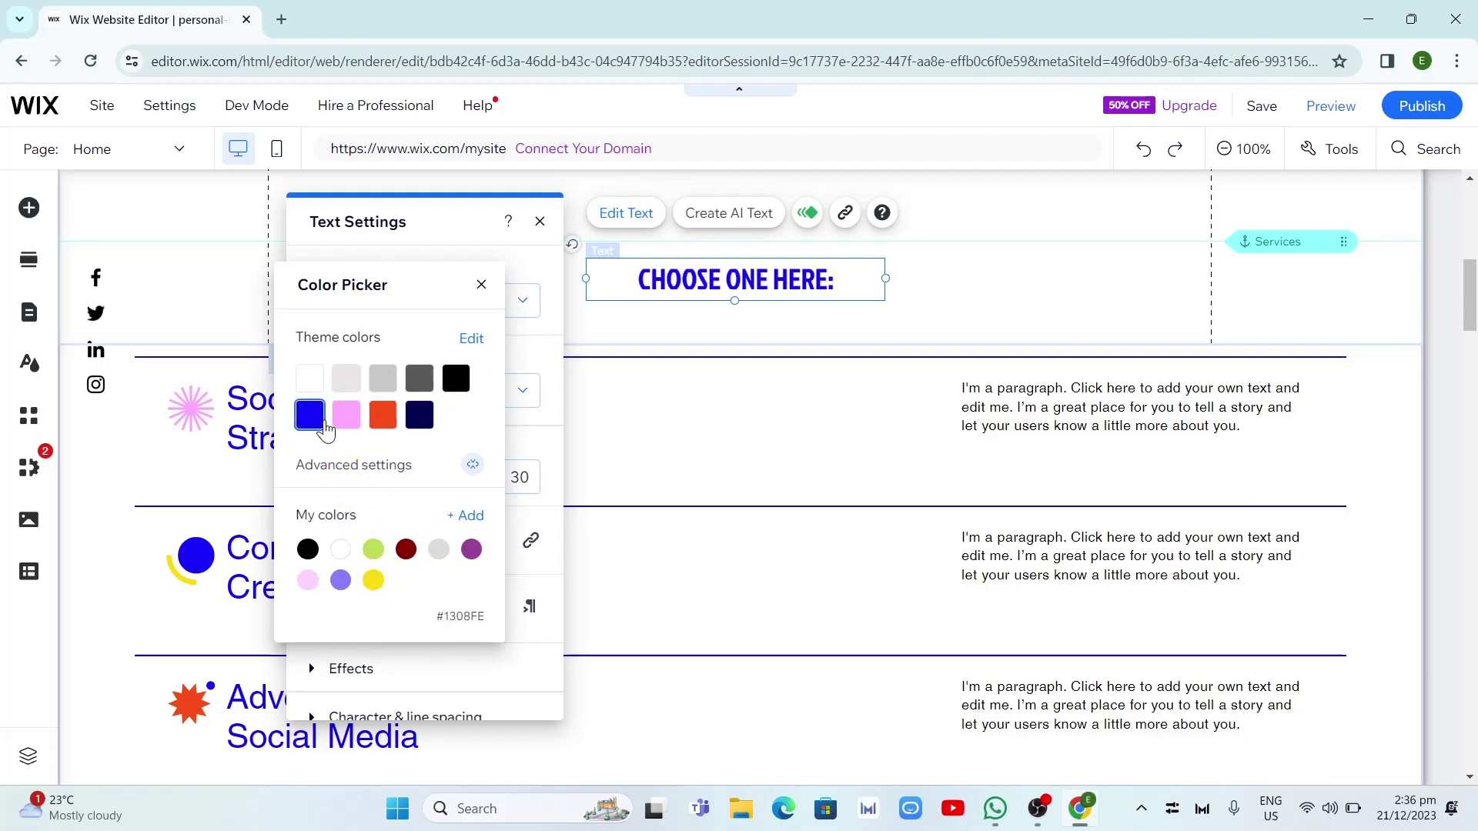
left_click(481, 285)
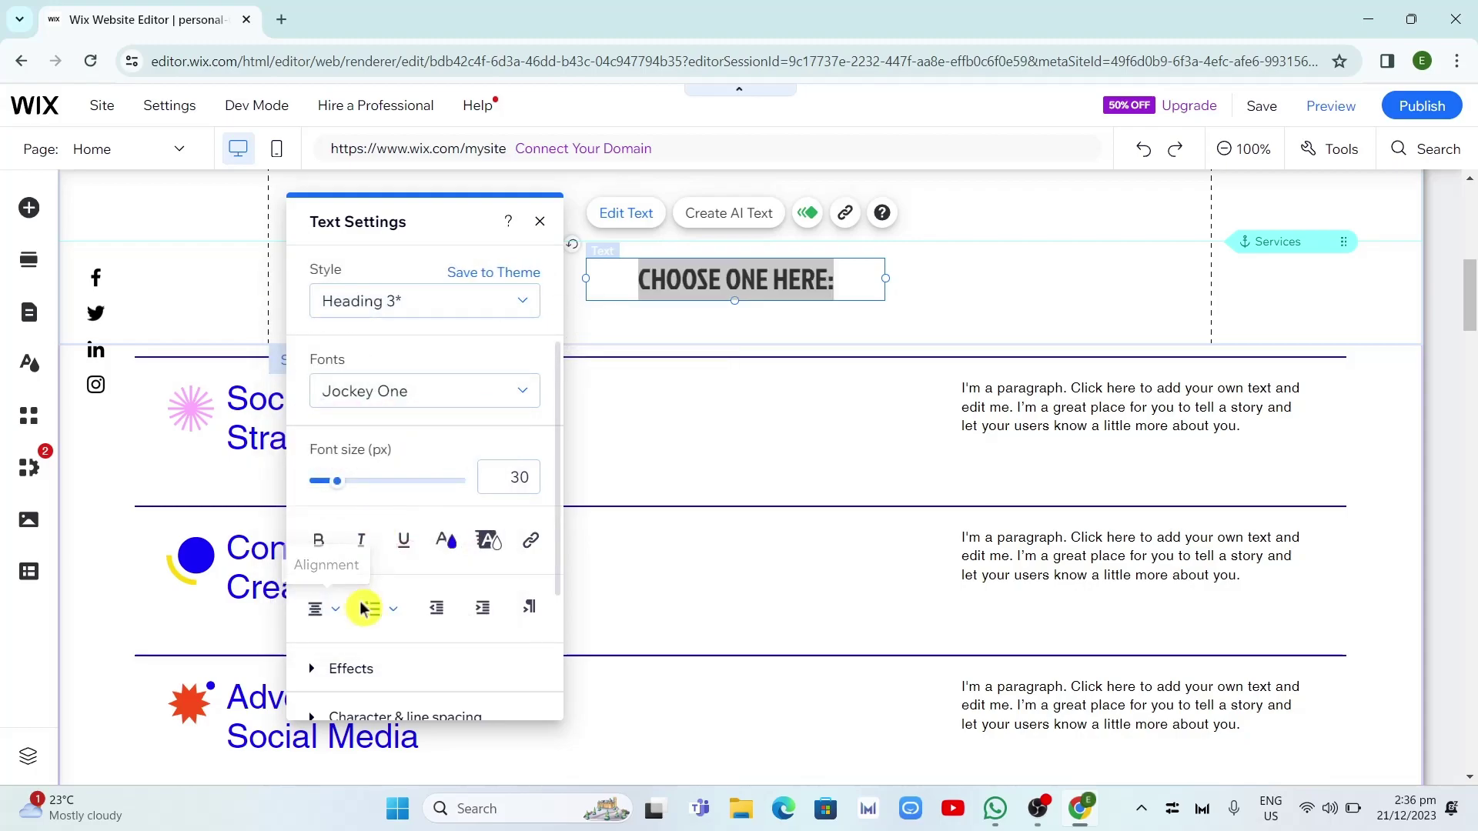
left_click(339, 672)
scroll(354, 677, "down", 3)
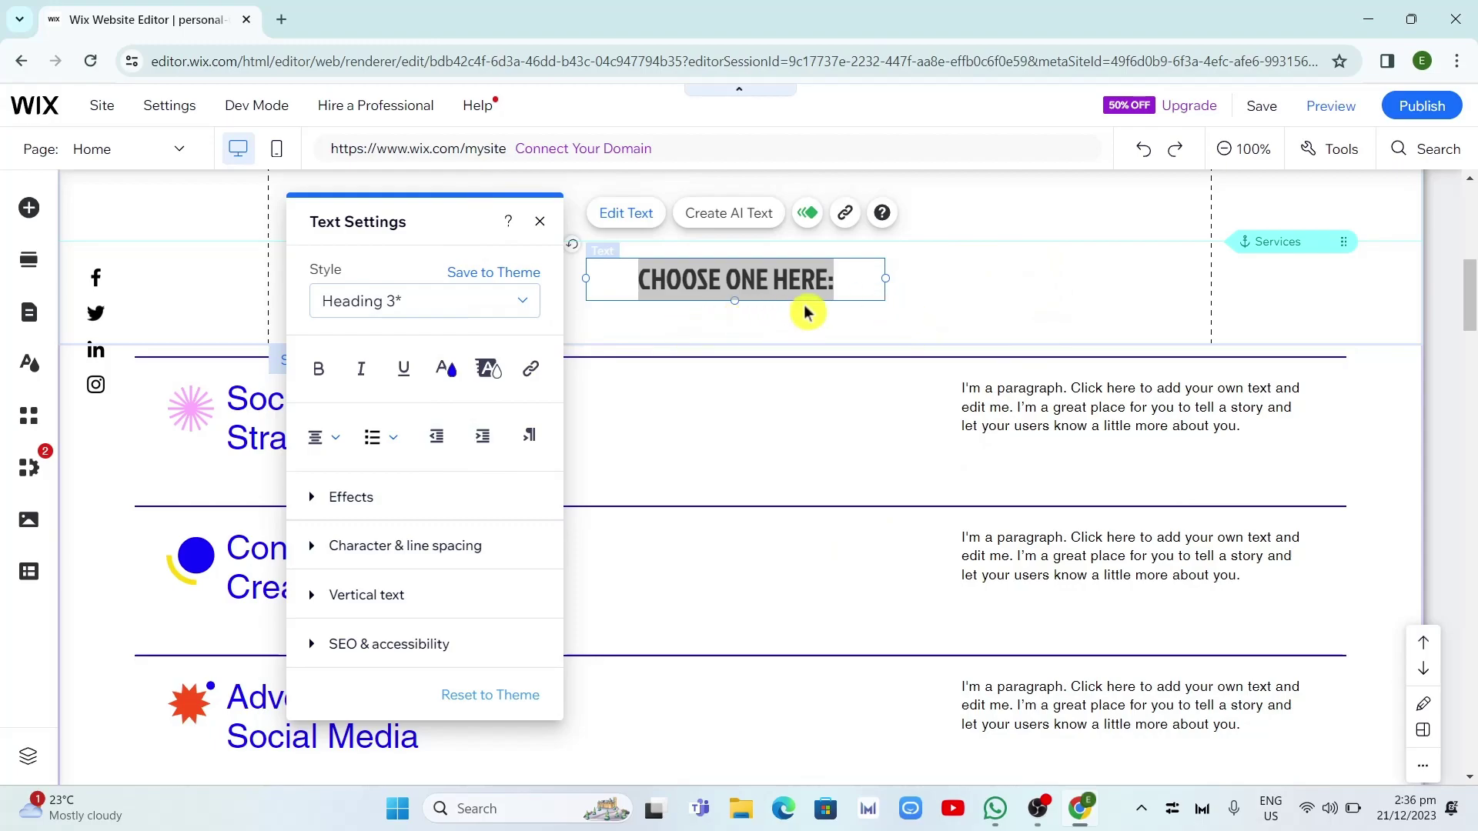
- Browse the Add Elements categories and bring up the Button > Text & Icon Buttons designs
left_click(942, 228)
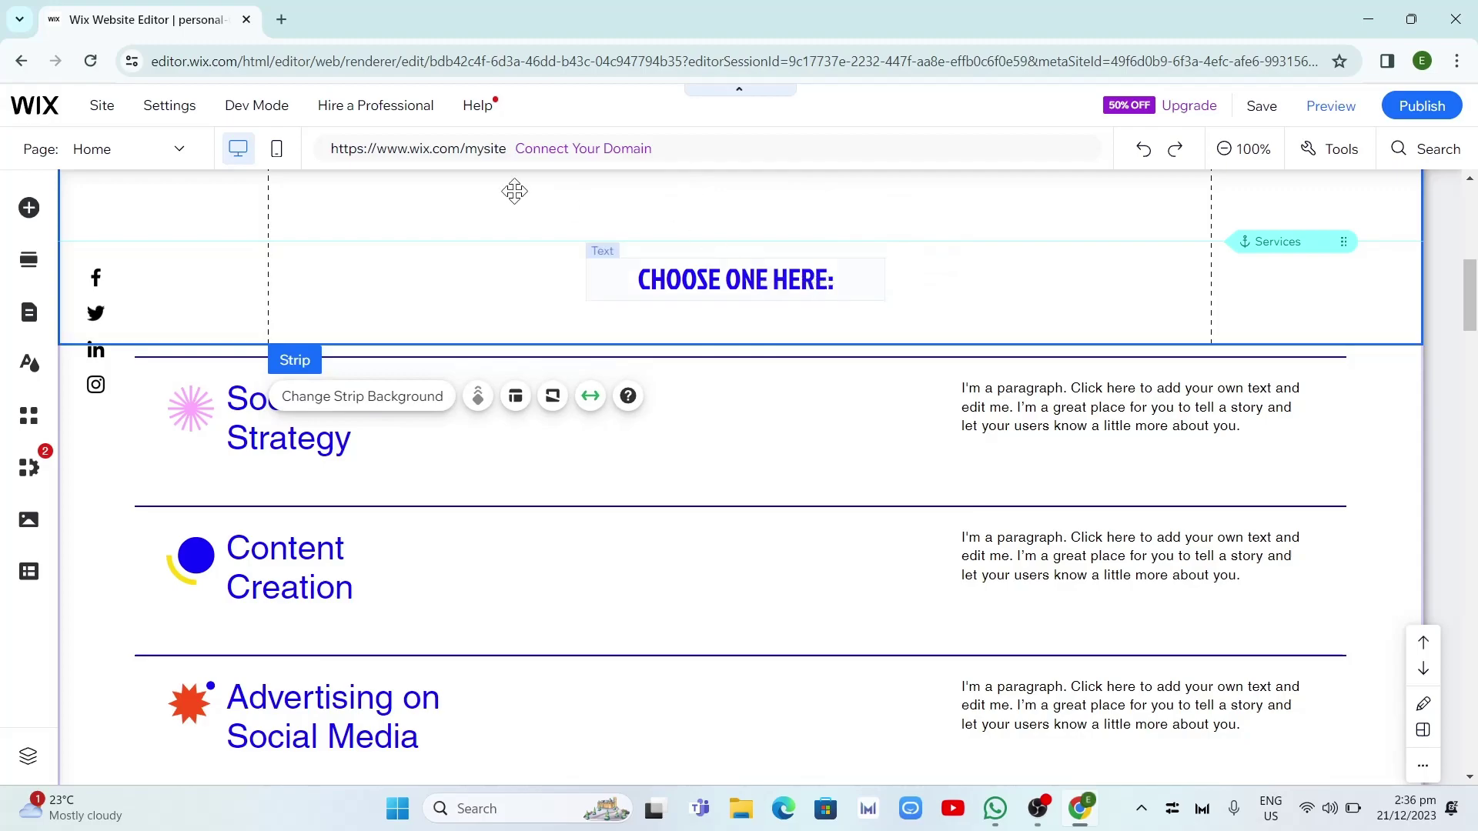
left_click(29, 210)
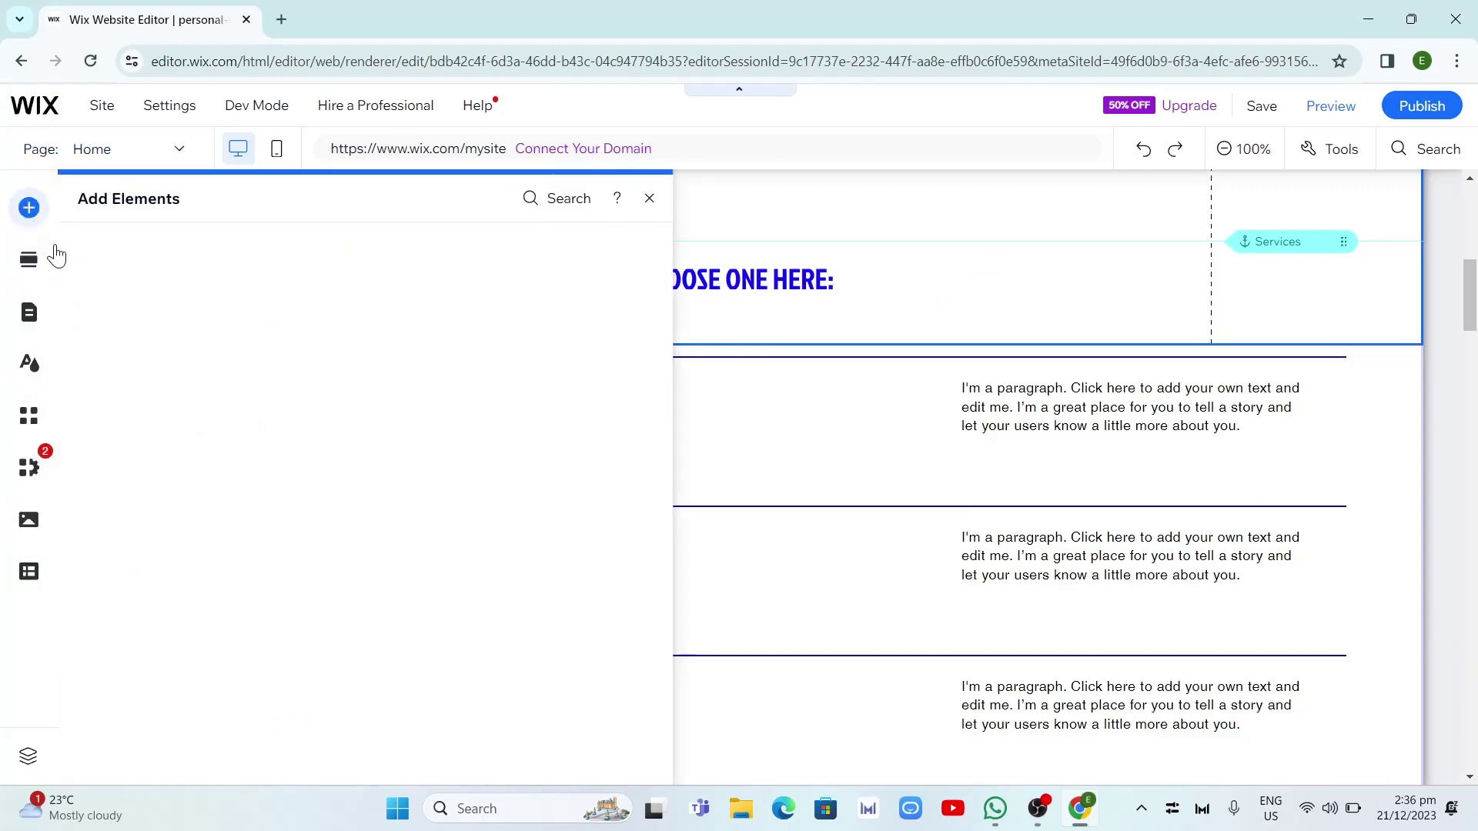
left_click(117, 273)
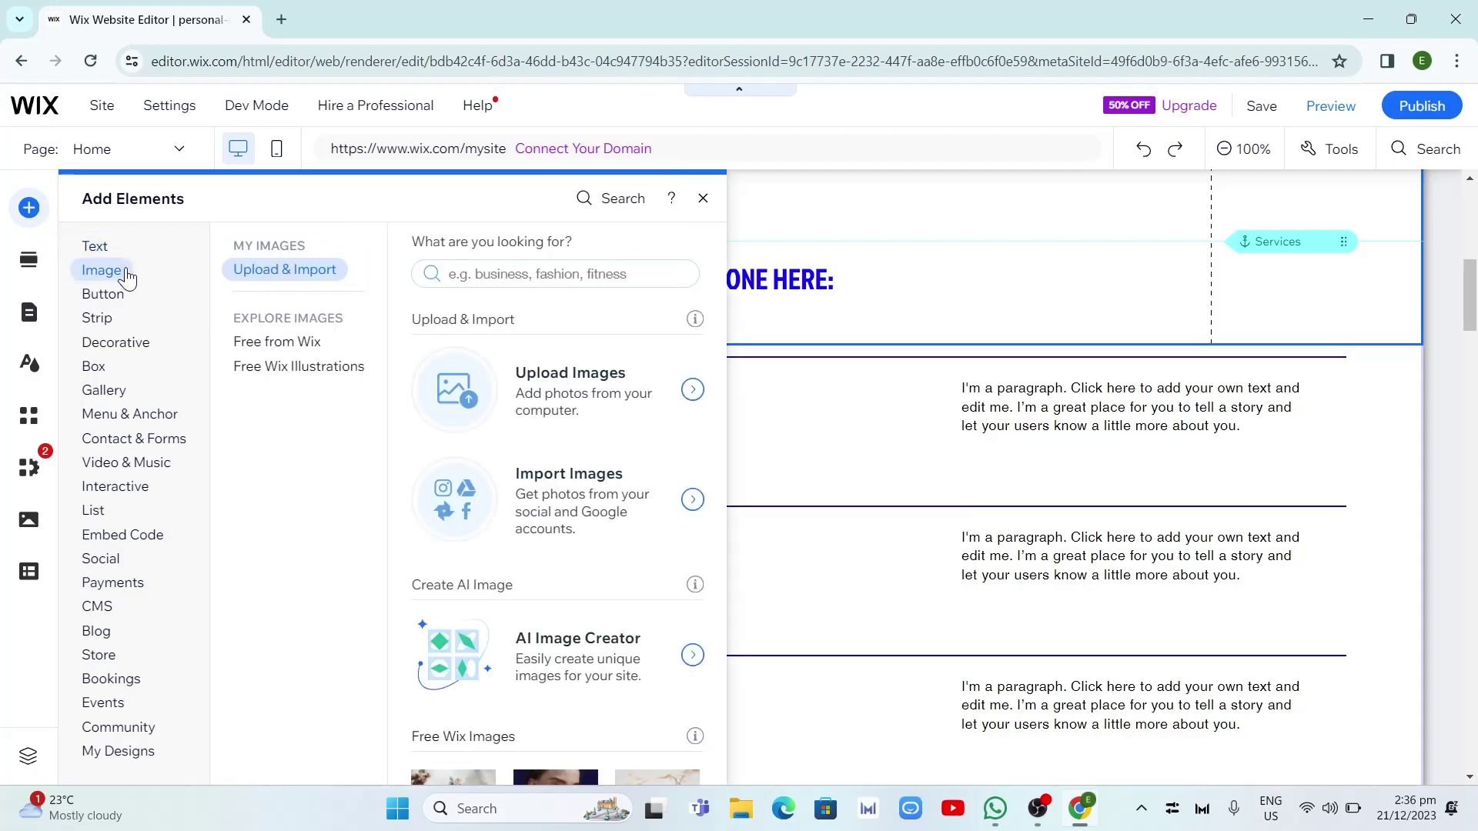
left_click(130, 302)
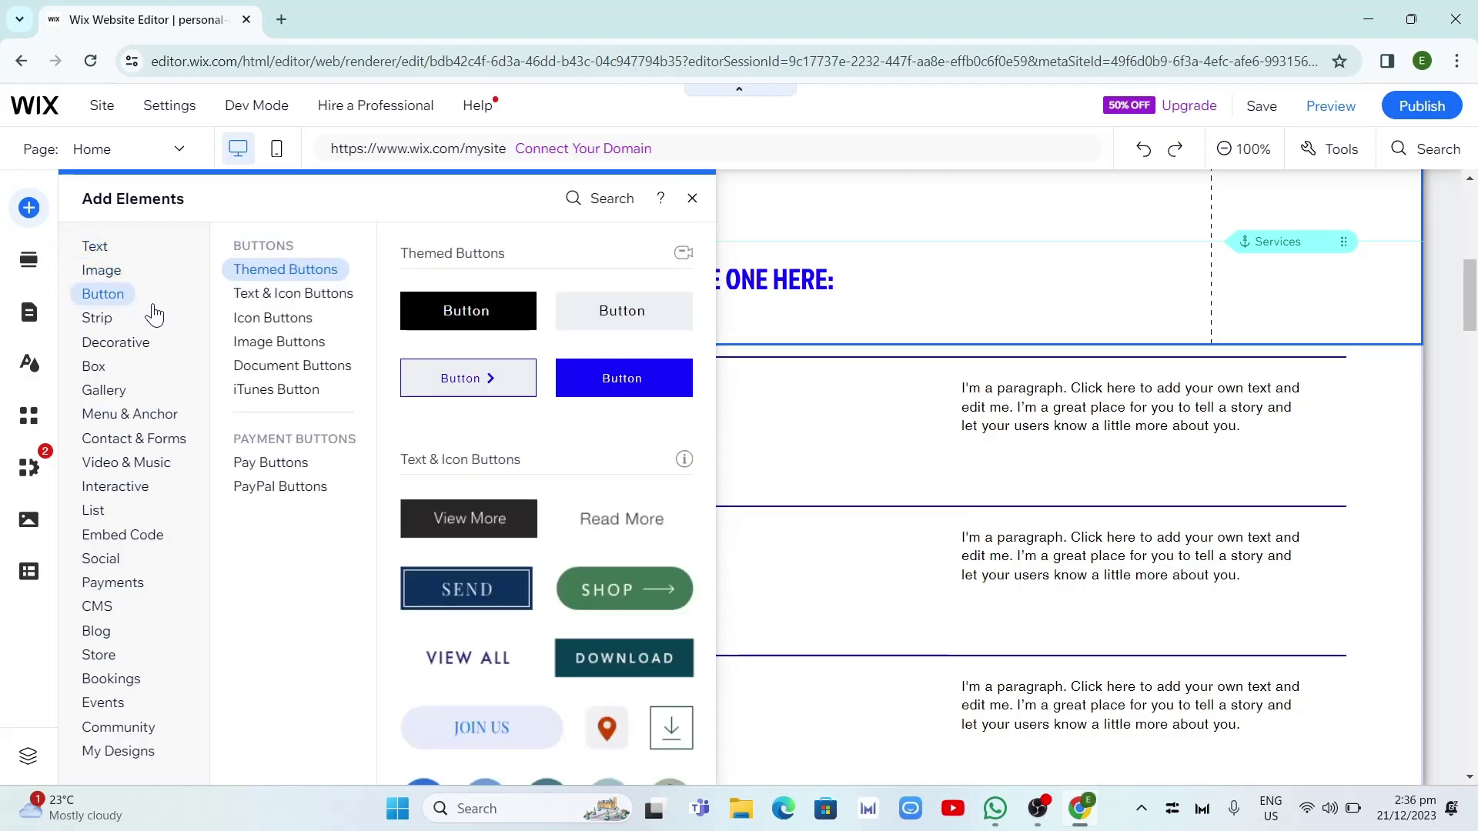
left_click(121, 393)
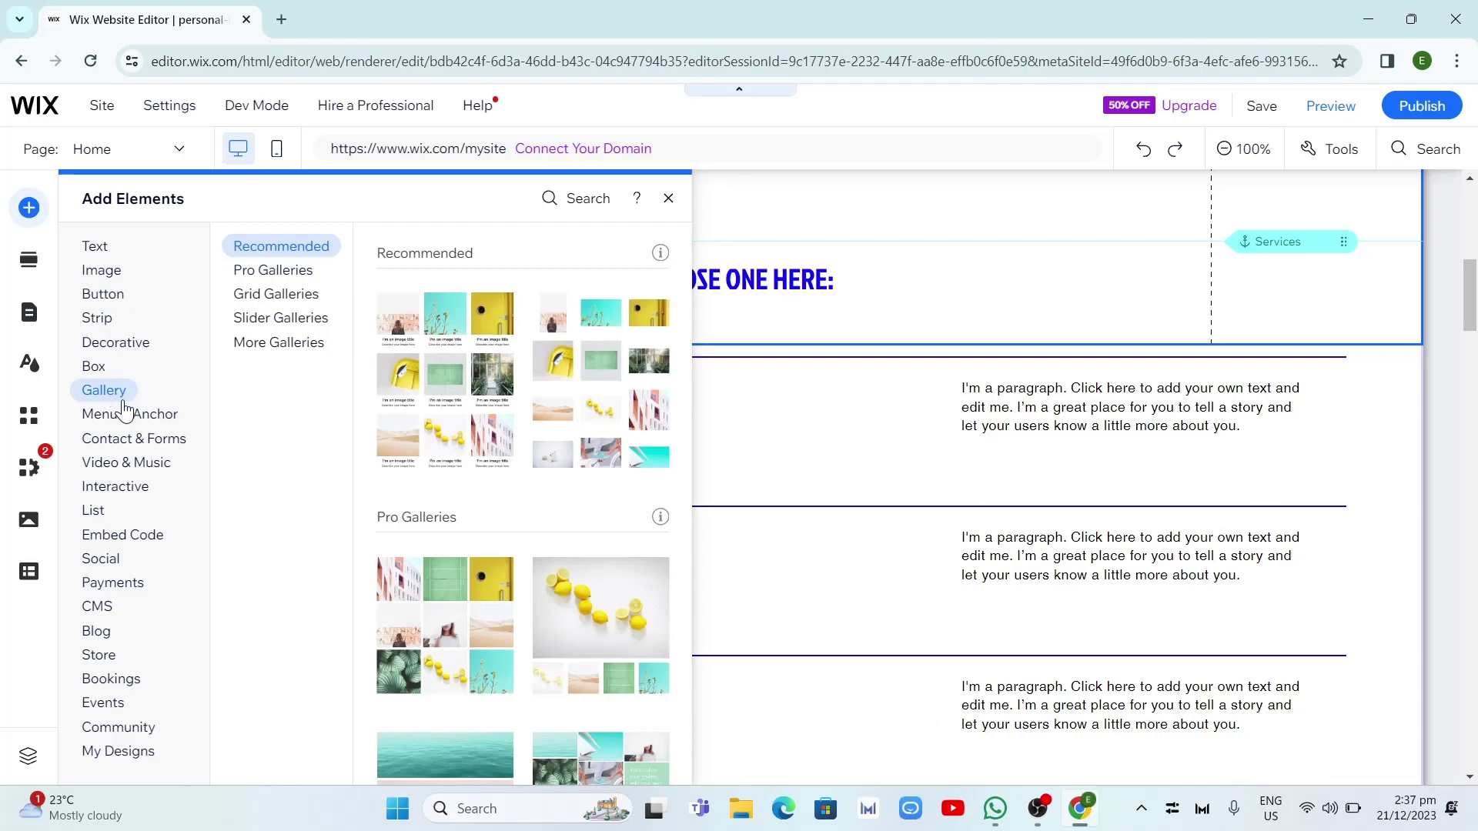
left_click(142, 471)
left_click(133, 438)
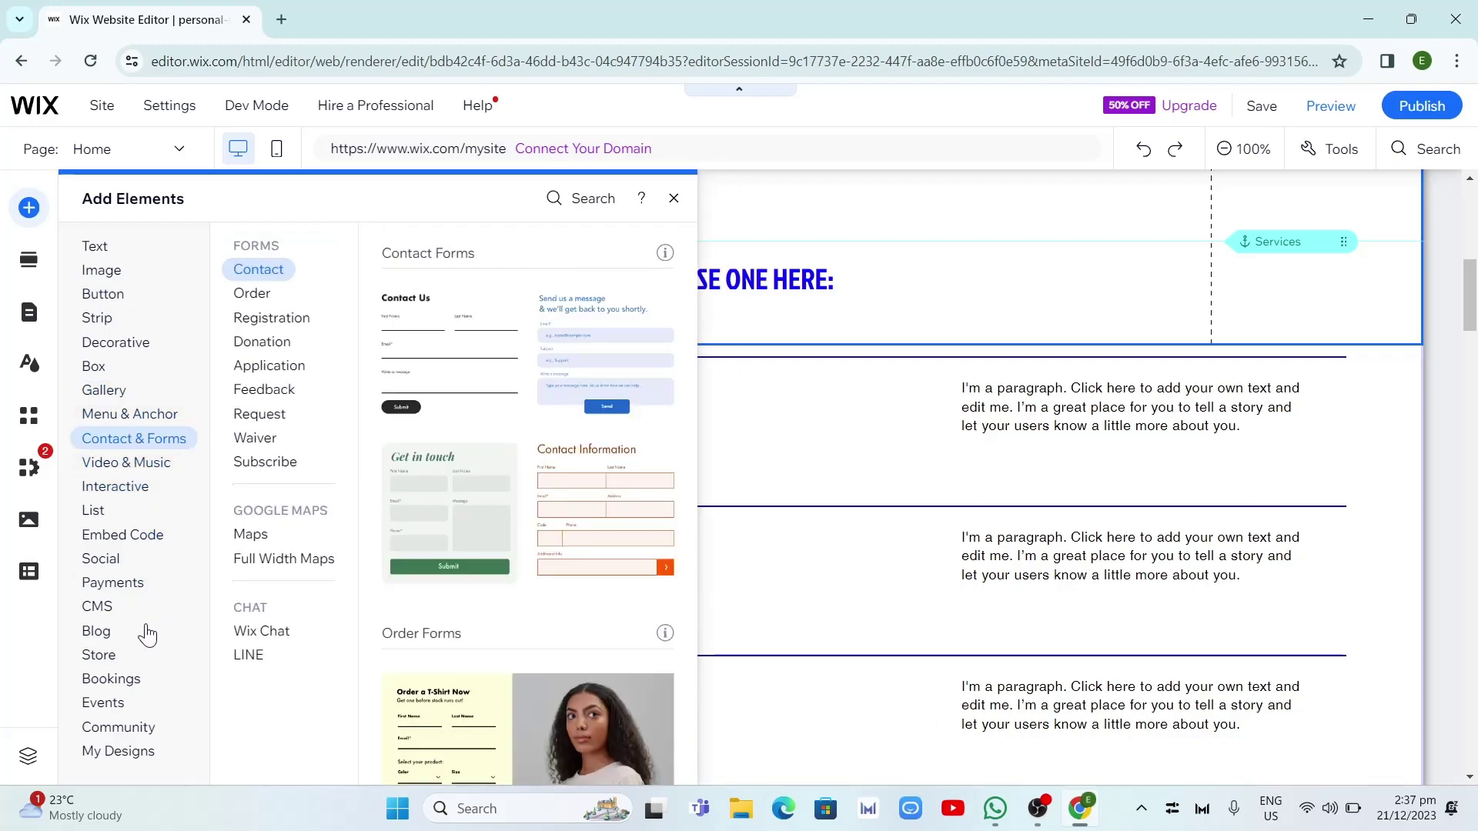
left_click(131, 760)
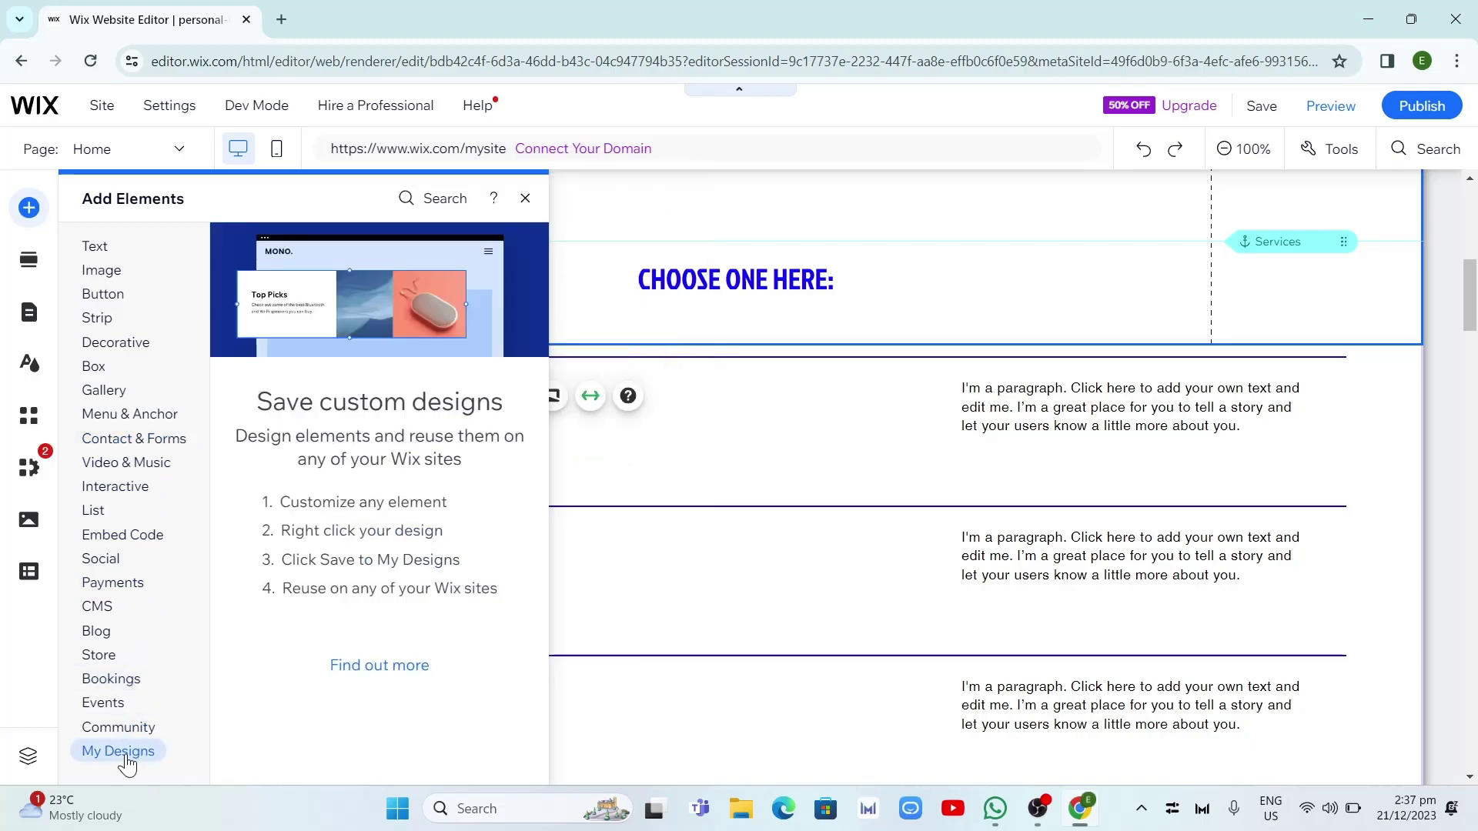
left_click(103, 294)
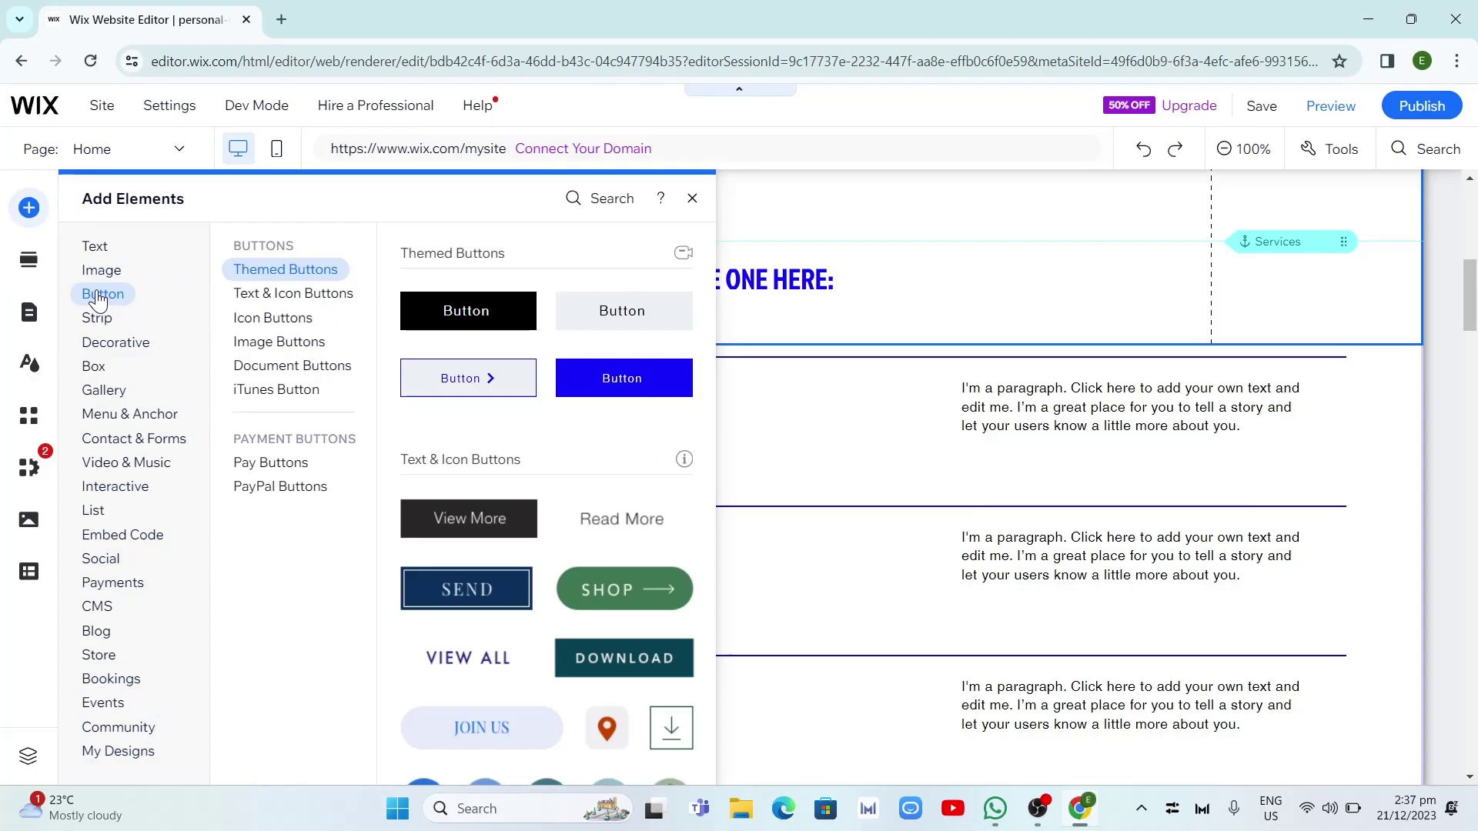
left_click(300, 296)
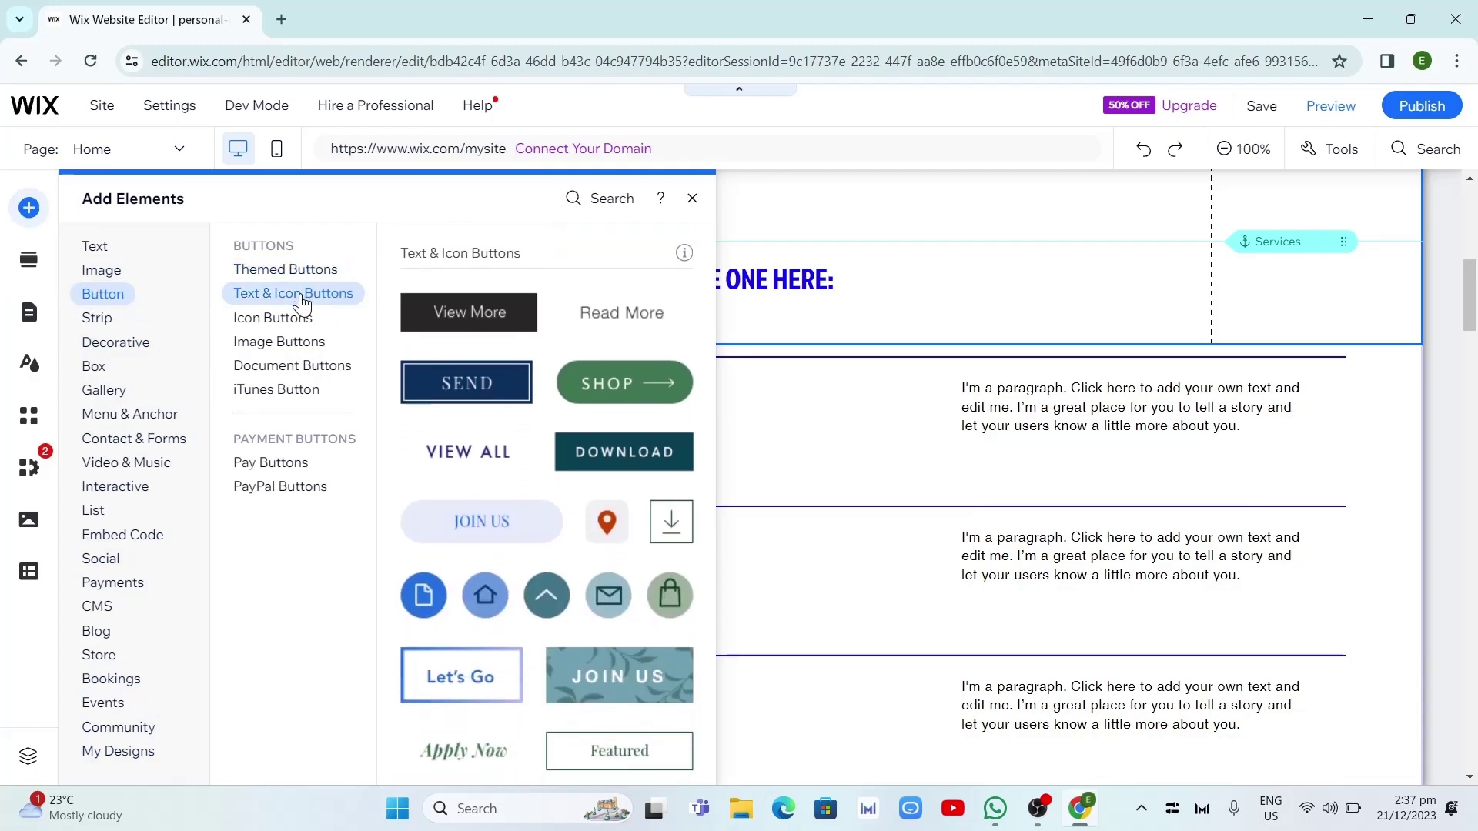
- Add the dark View More button and place it in the Services strip under 'CHOOSE ONE HERE:'
left_click(460, 319)
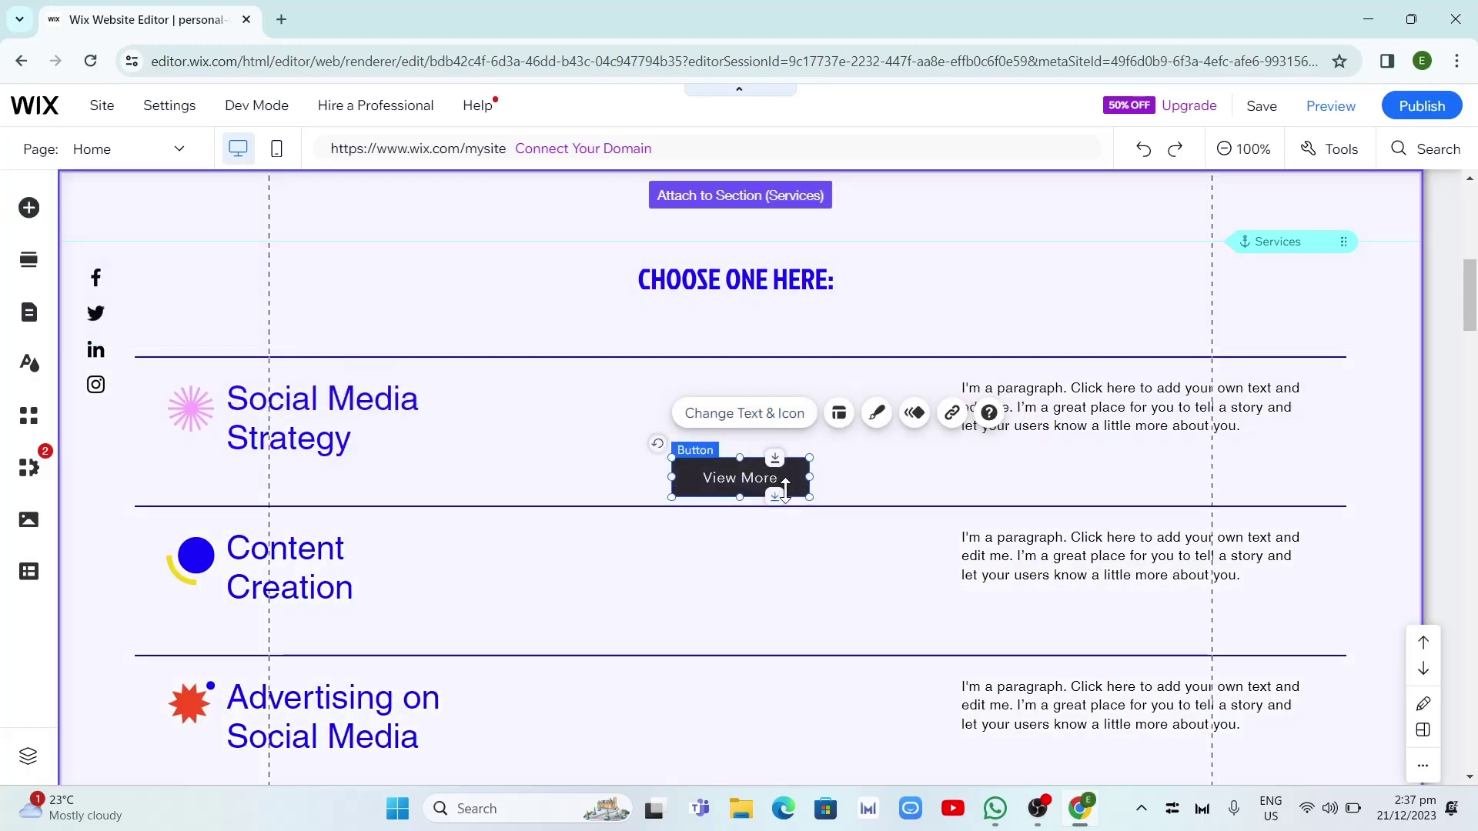
left_click_drag(746, 486, 741, 322)
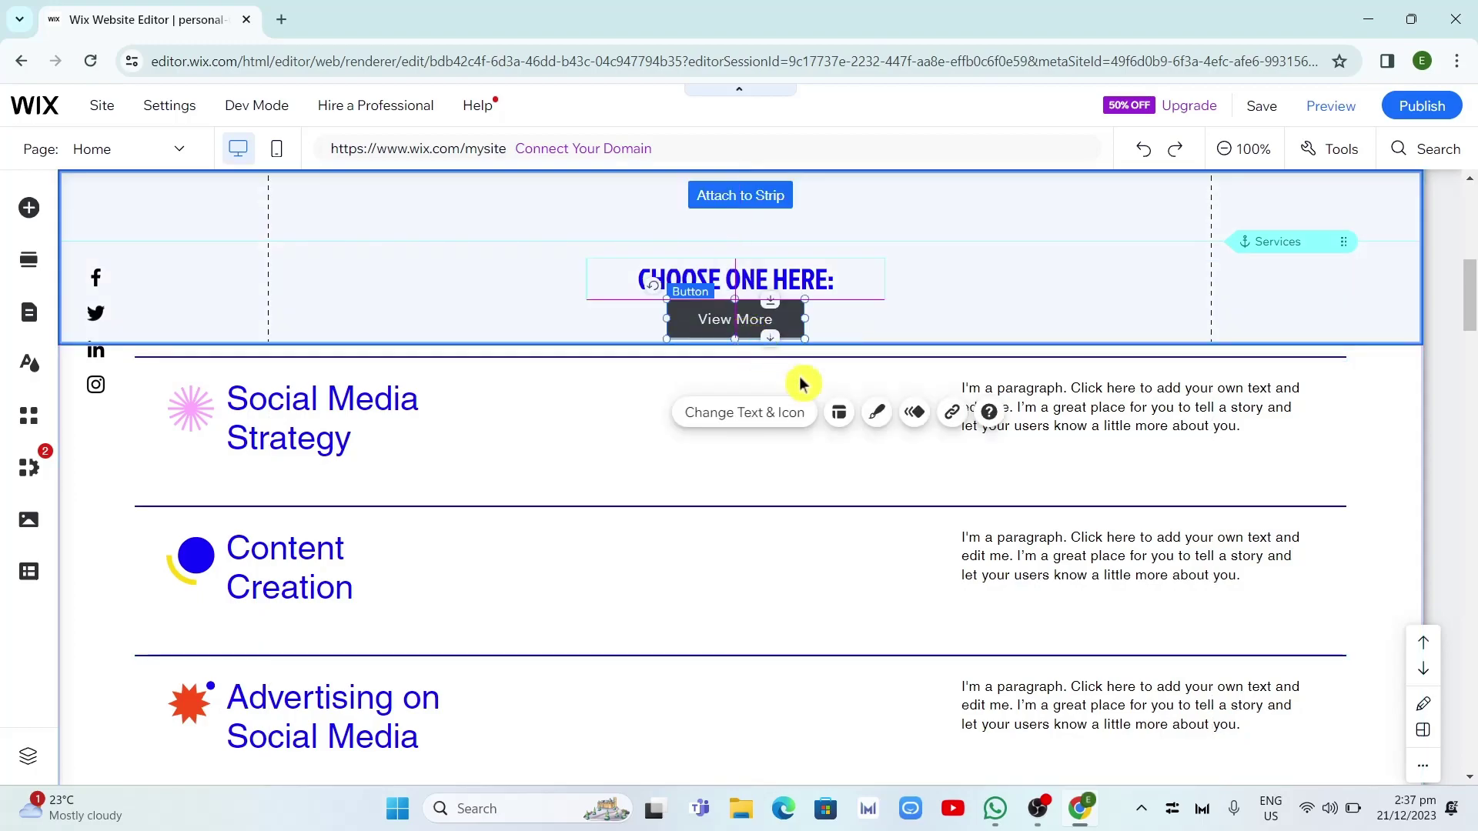
left_click(1000, 331)
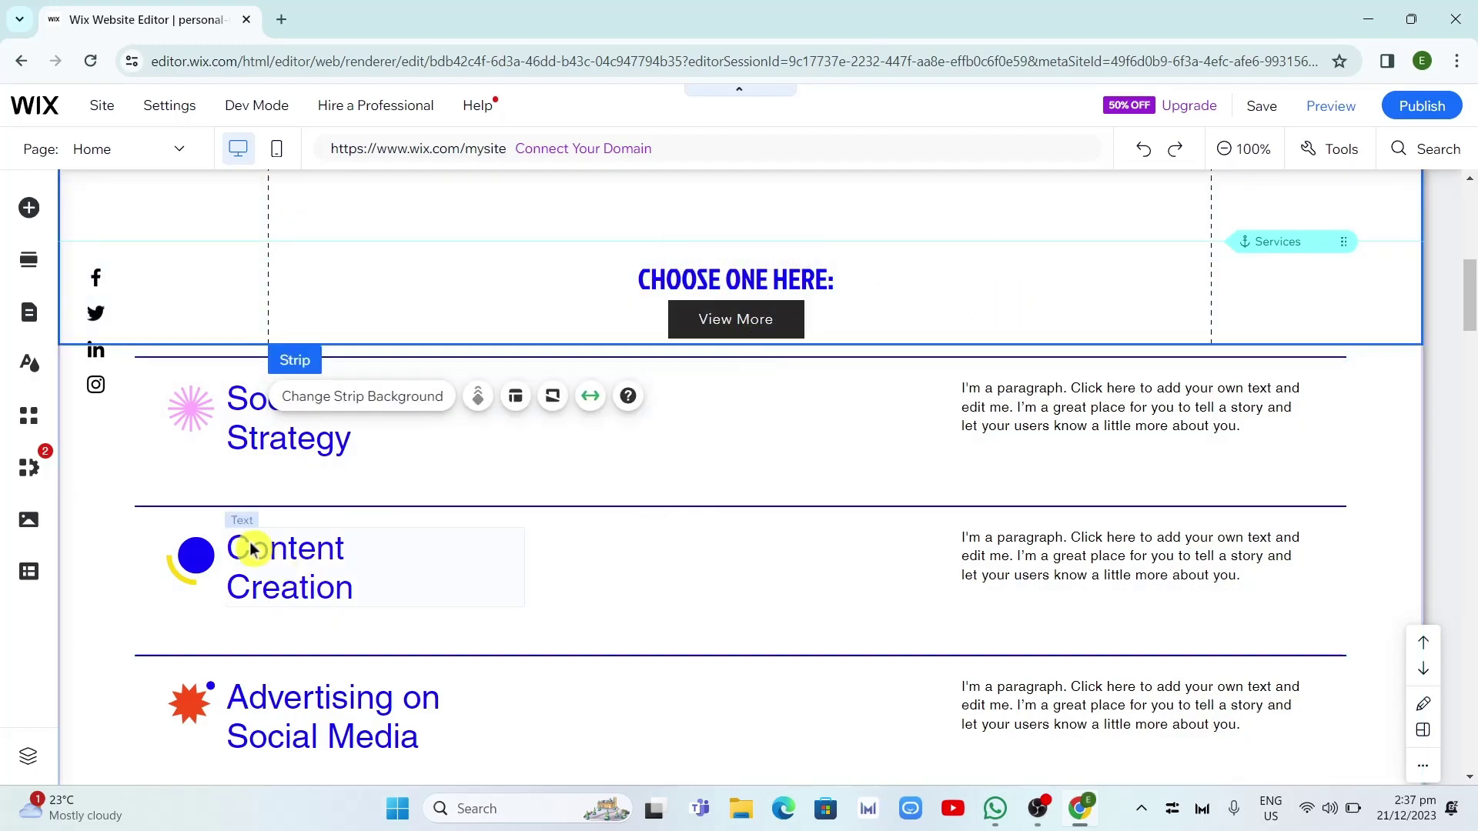
- Browse the section templates and add the first Subscribe template, STAY IN THE KNOW
left_click(27, 266)
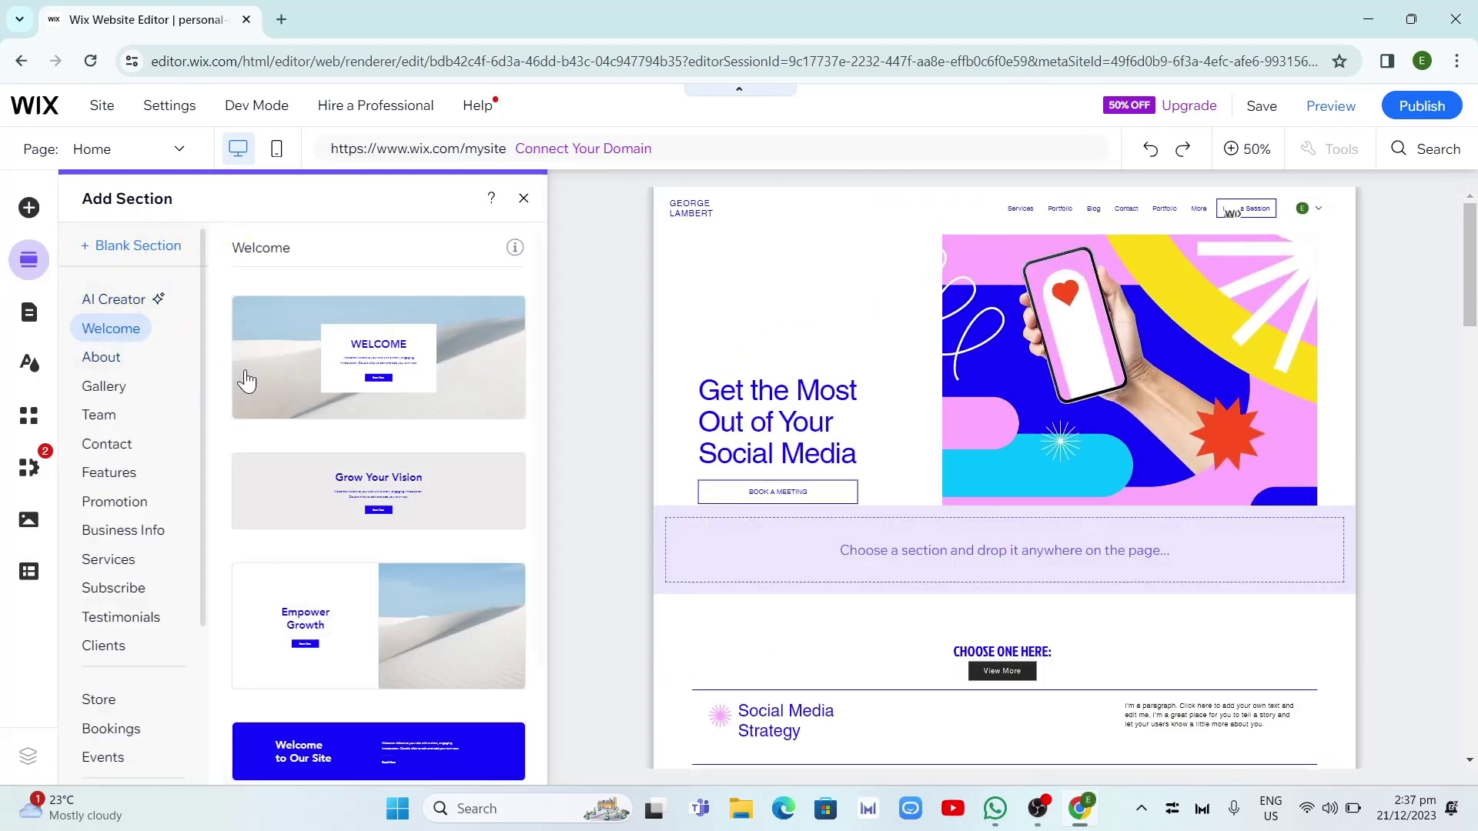
left_click(103, 362)
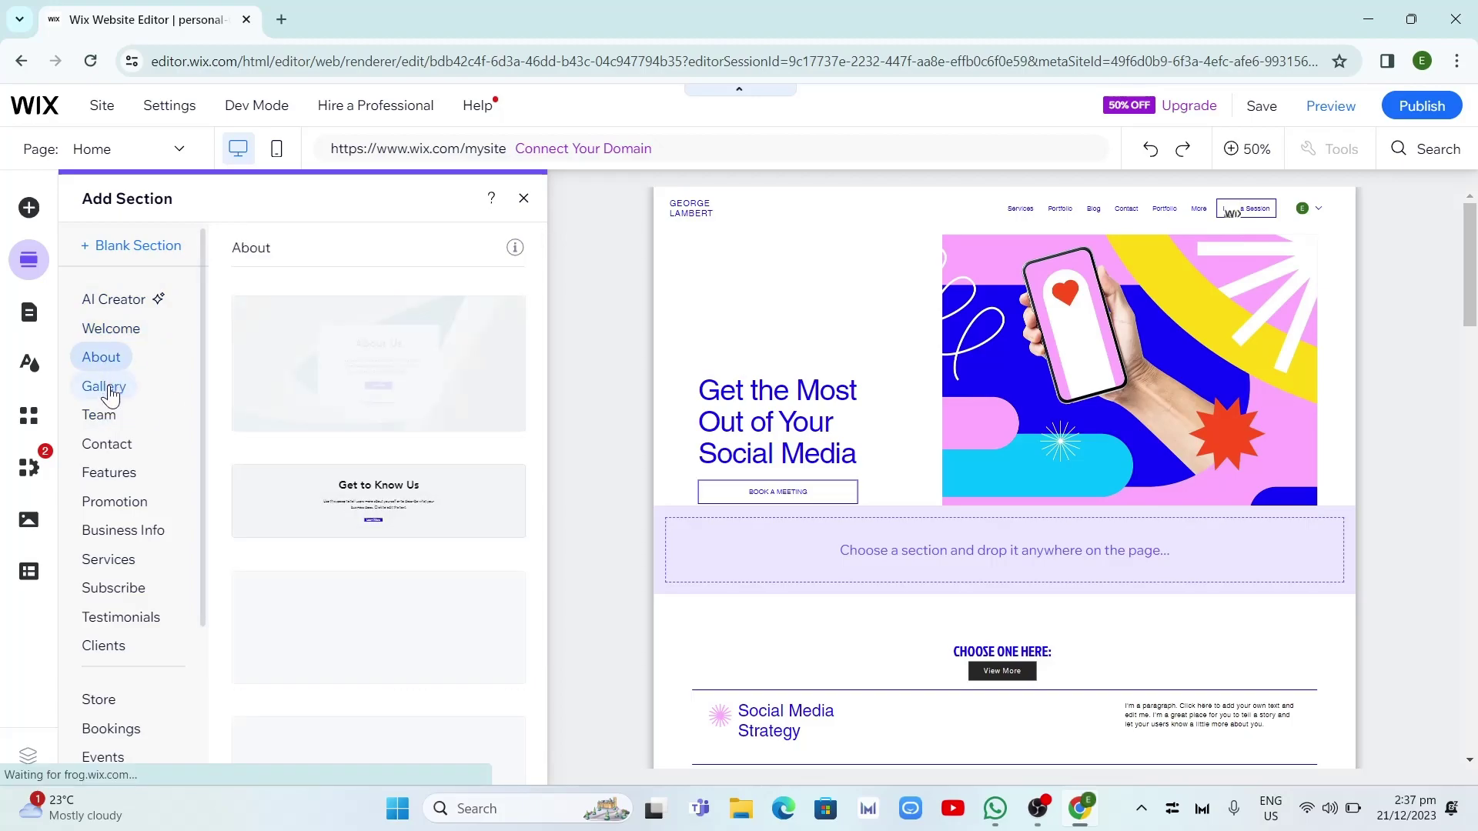
left_click(105, 386)
left_click(100, 415)
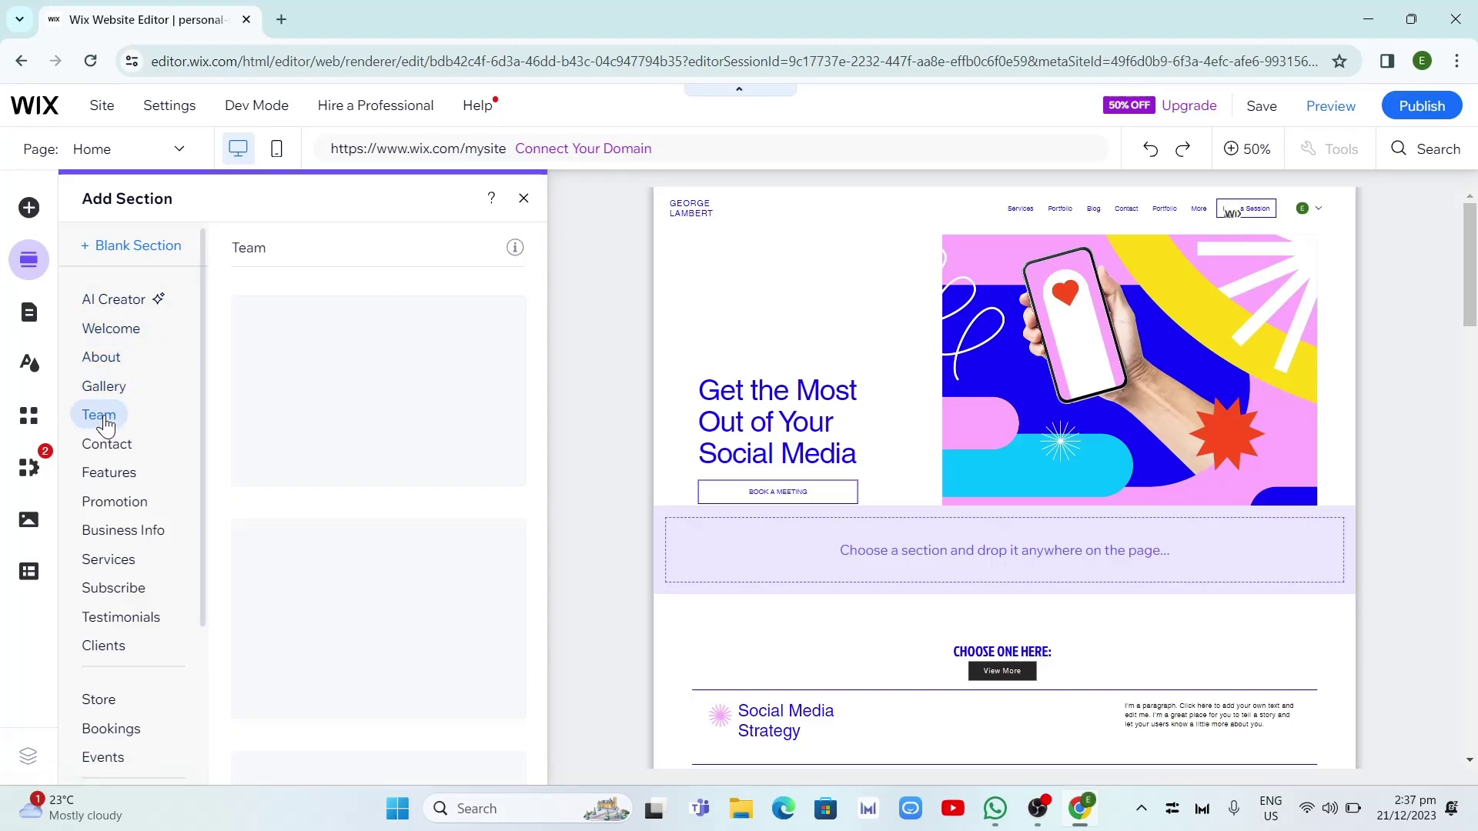
left_click(91, 454)
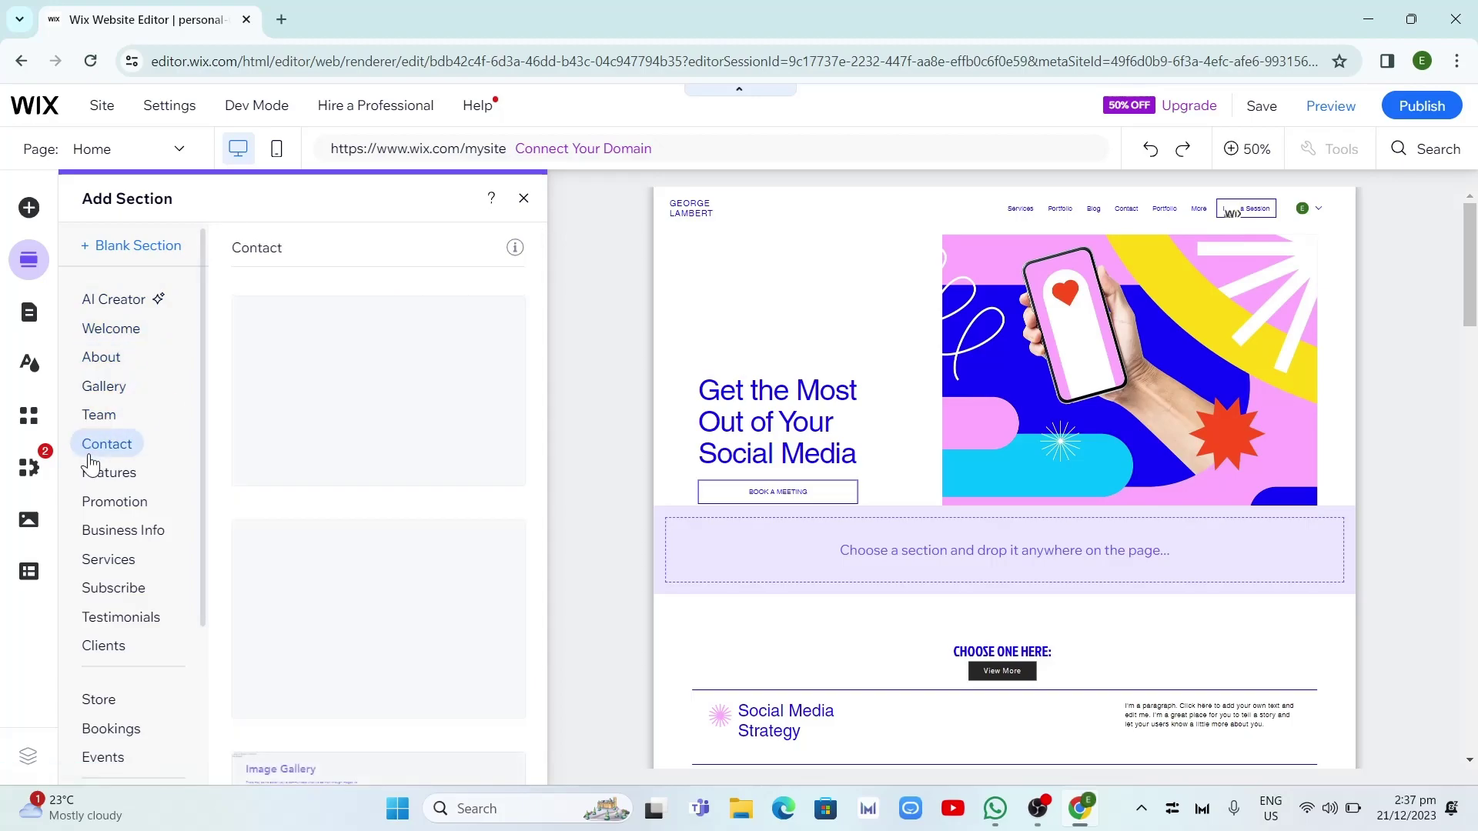
left_click(115, 588)
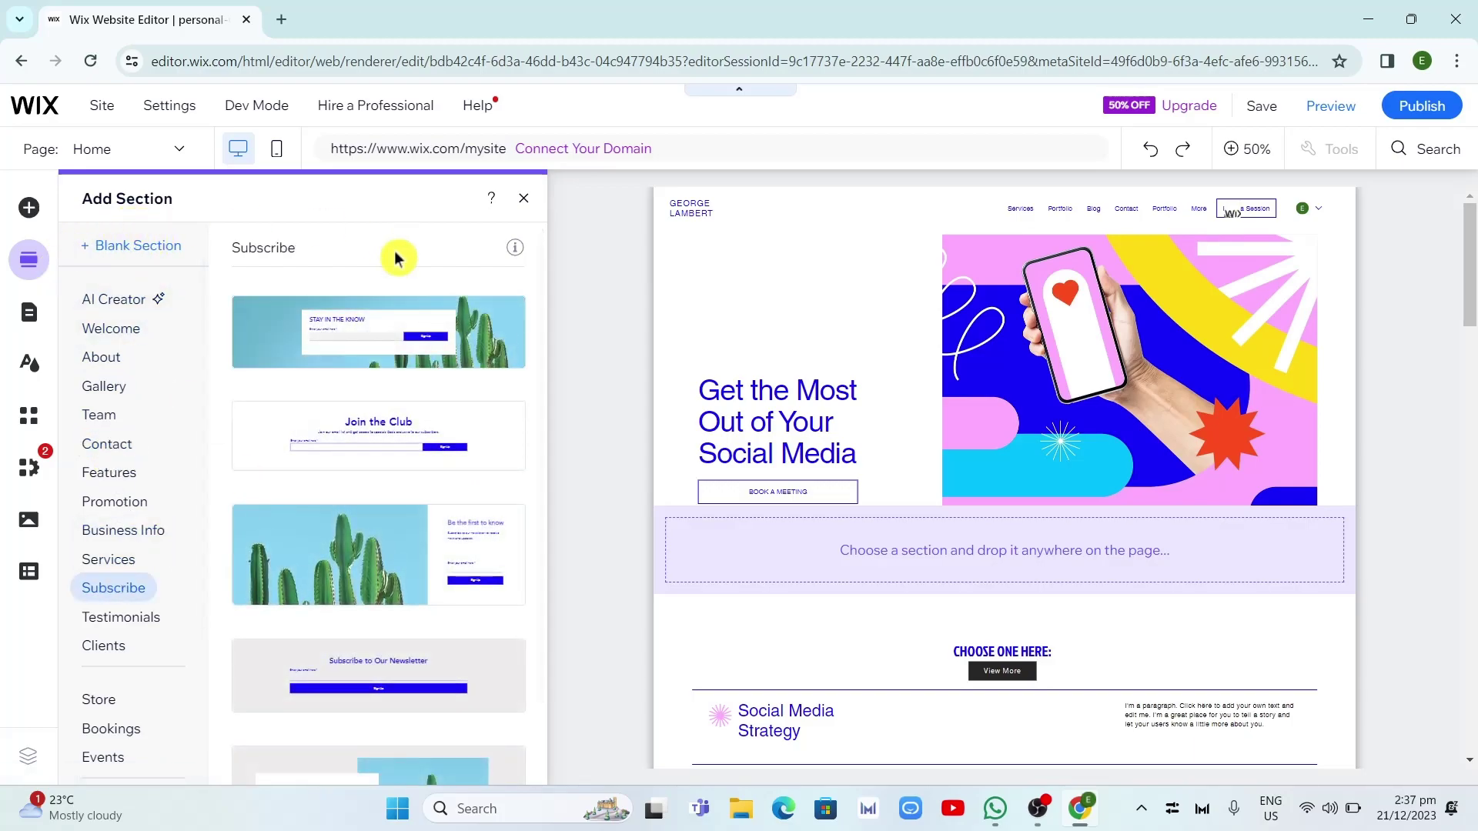
scroll(372, 592, "down", 1)
scroll(372, 593, "up", 1)
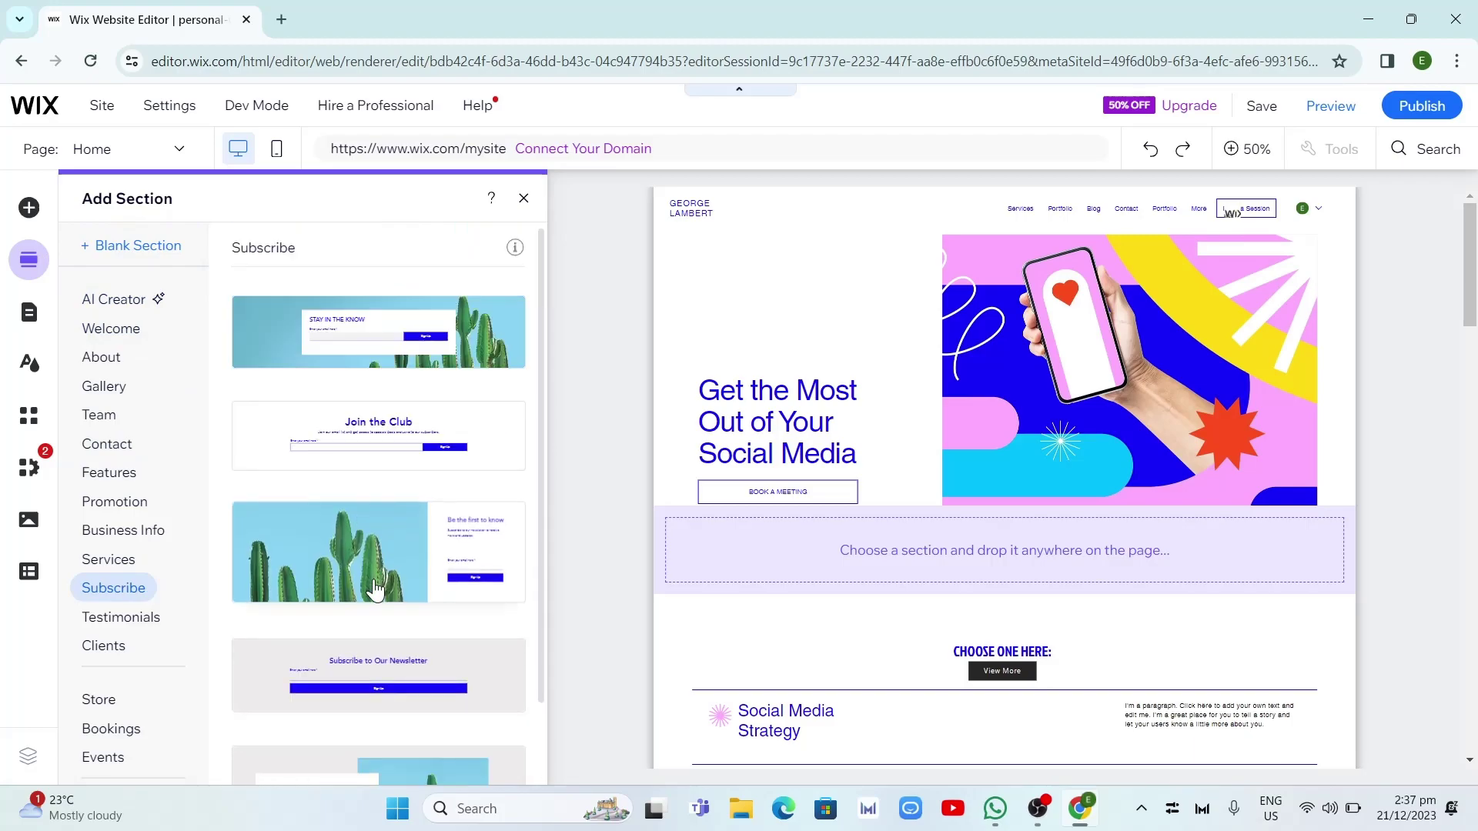
left_click(398, 344)
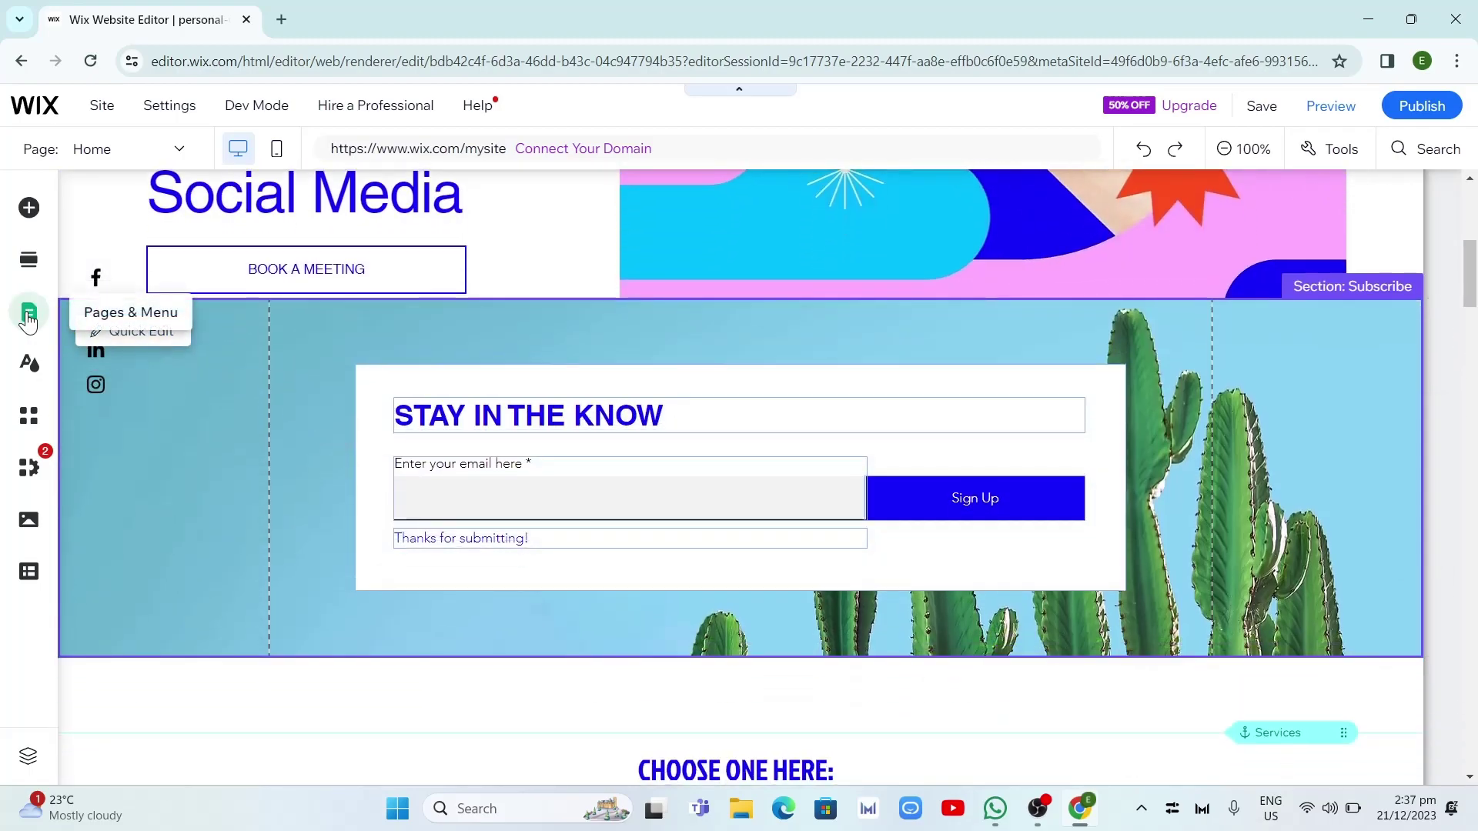
- Switch the editor to the Portfolio page from Pages & Menu > Portfolio Pages
left_click(28, 315)
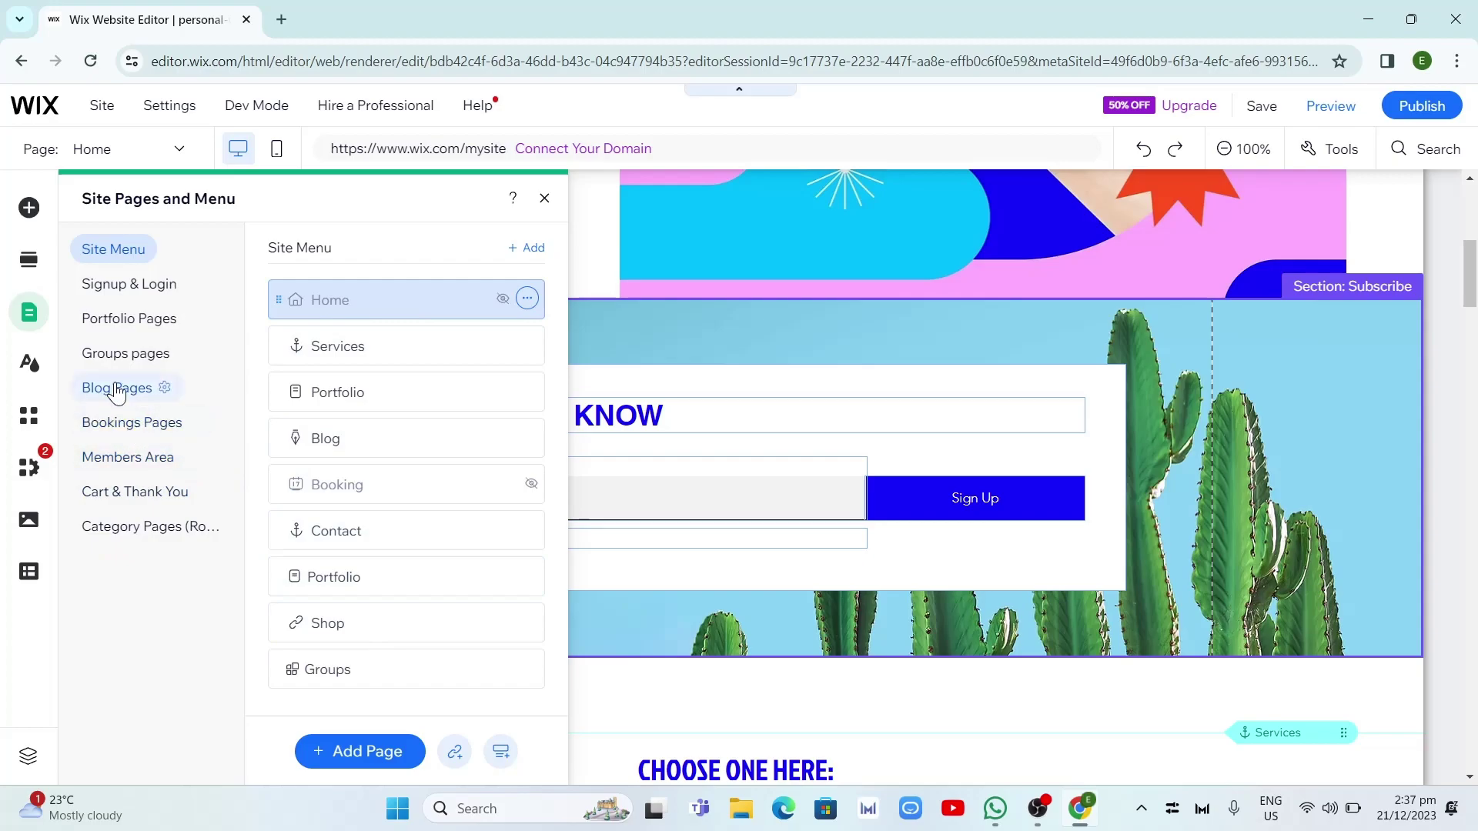
left_click(150, 322)
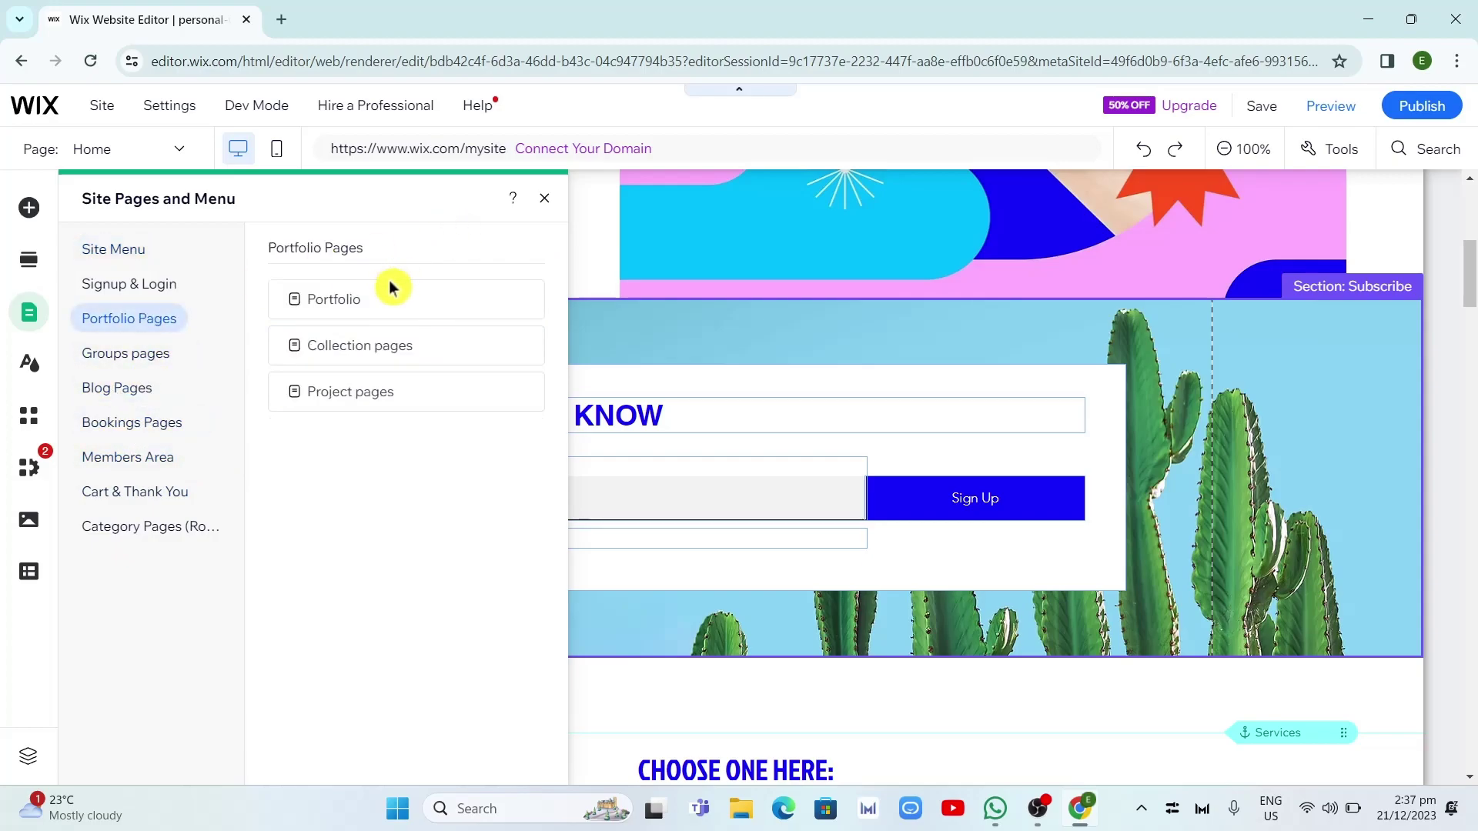
left_click(354, 308)
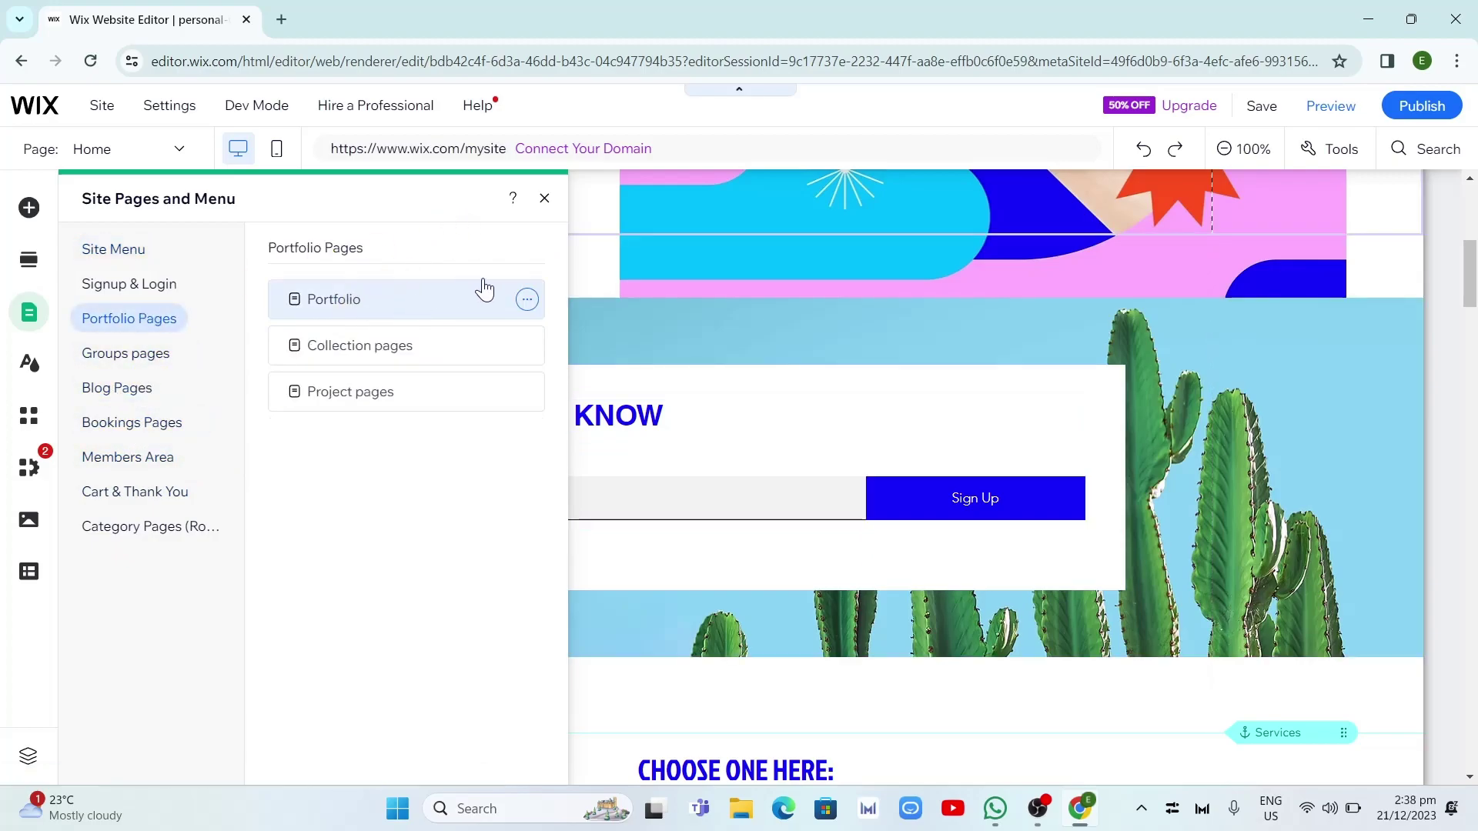
left_click(406, 300)
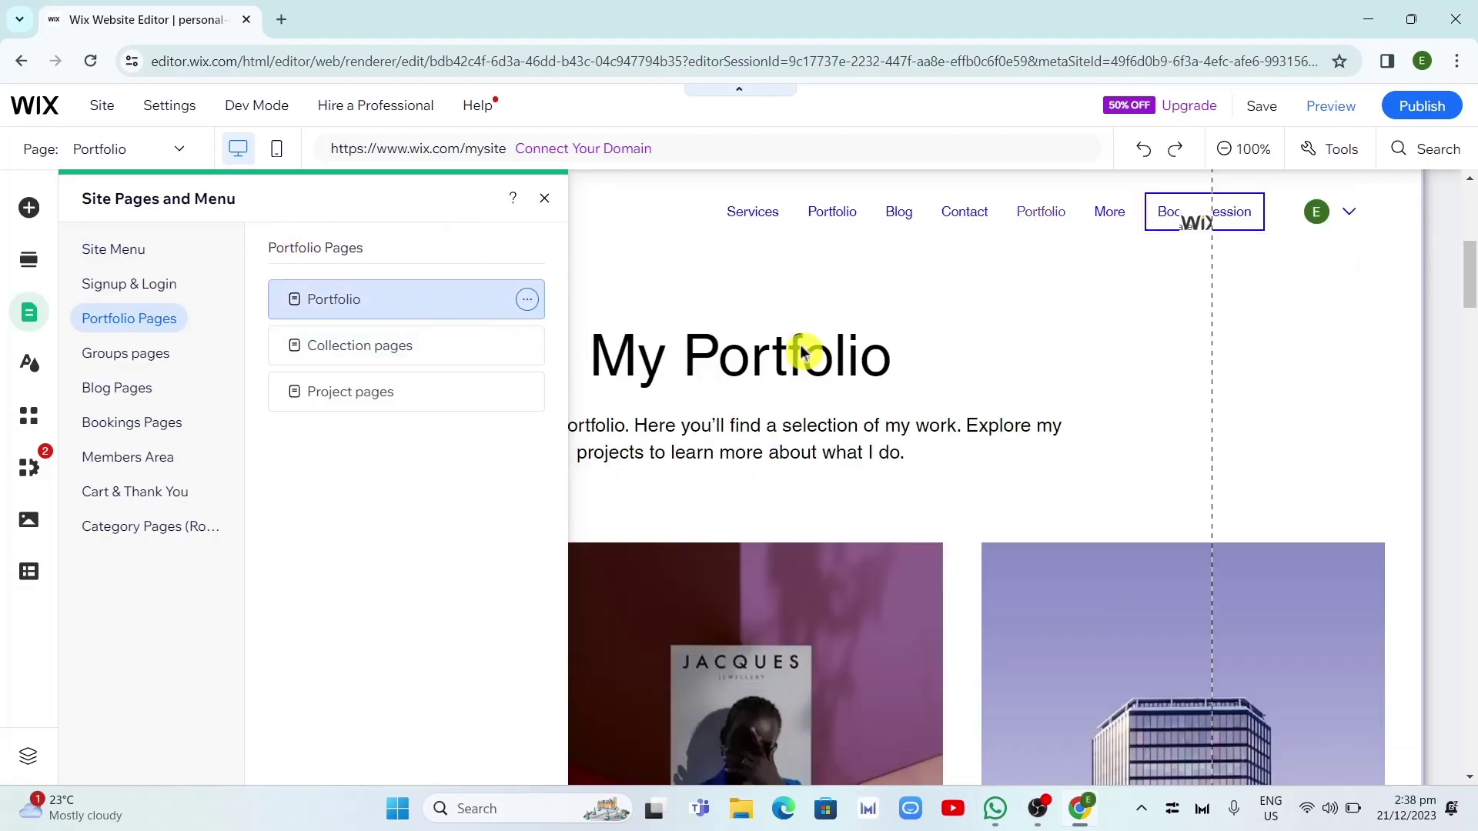
- Close the pages panel, look over the Portfolio page, then go to the App Market via Site Design
left_click(543, 199)
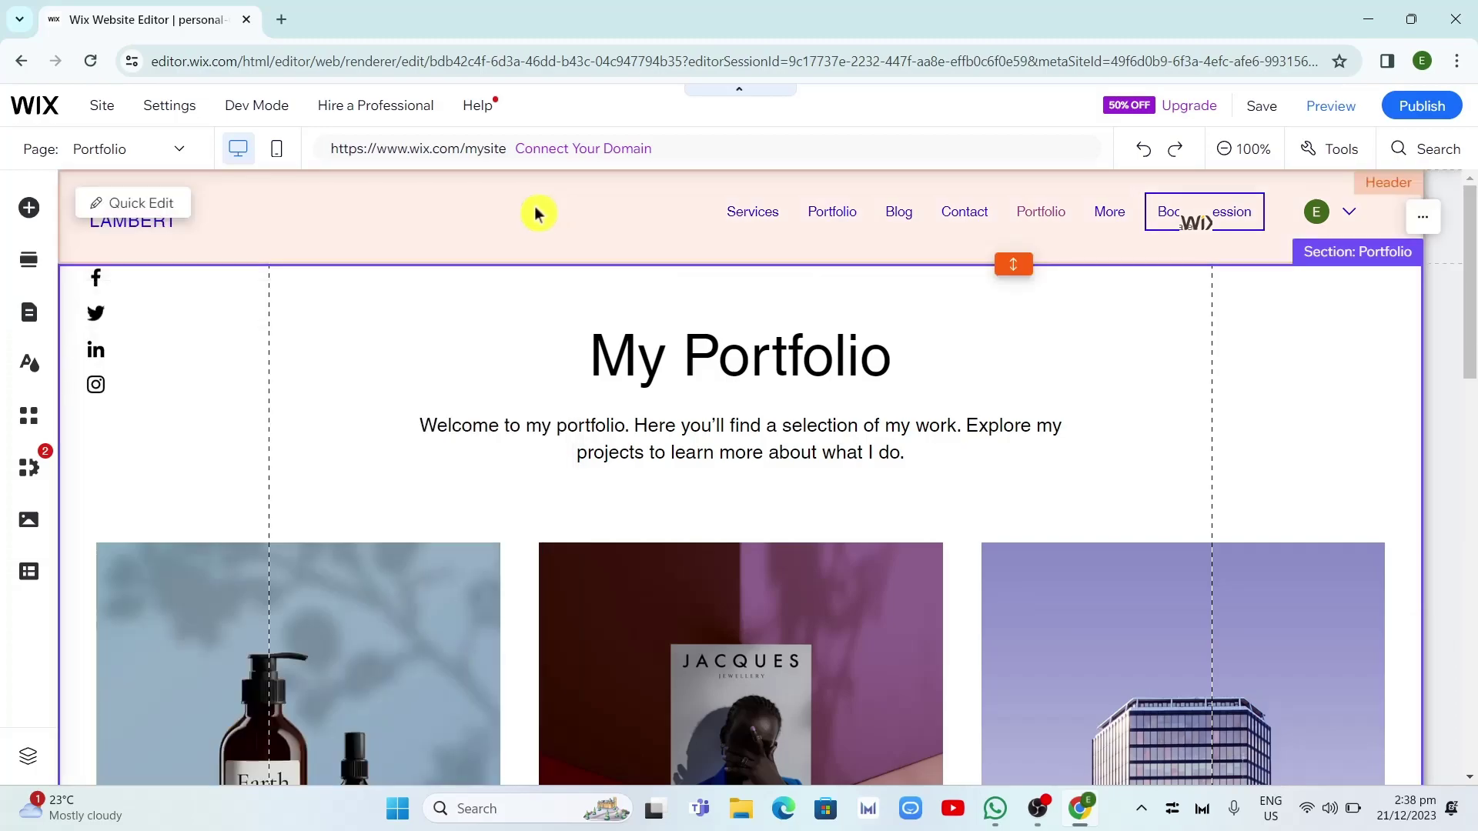
scroll(851, 630, "down", 10)
scroll(851, 626, "up", 8)
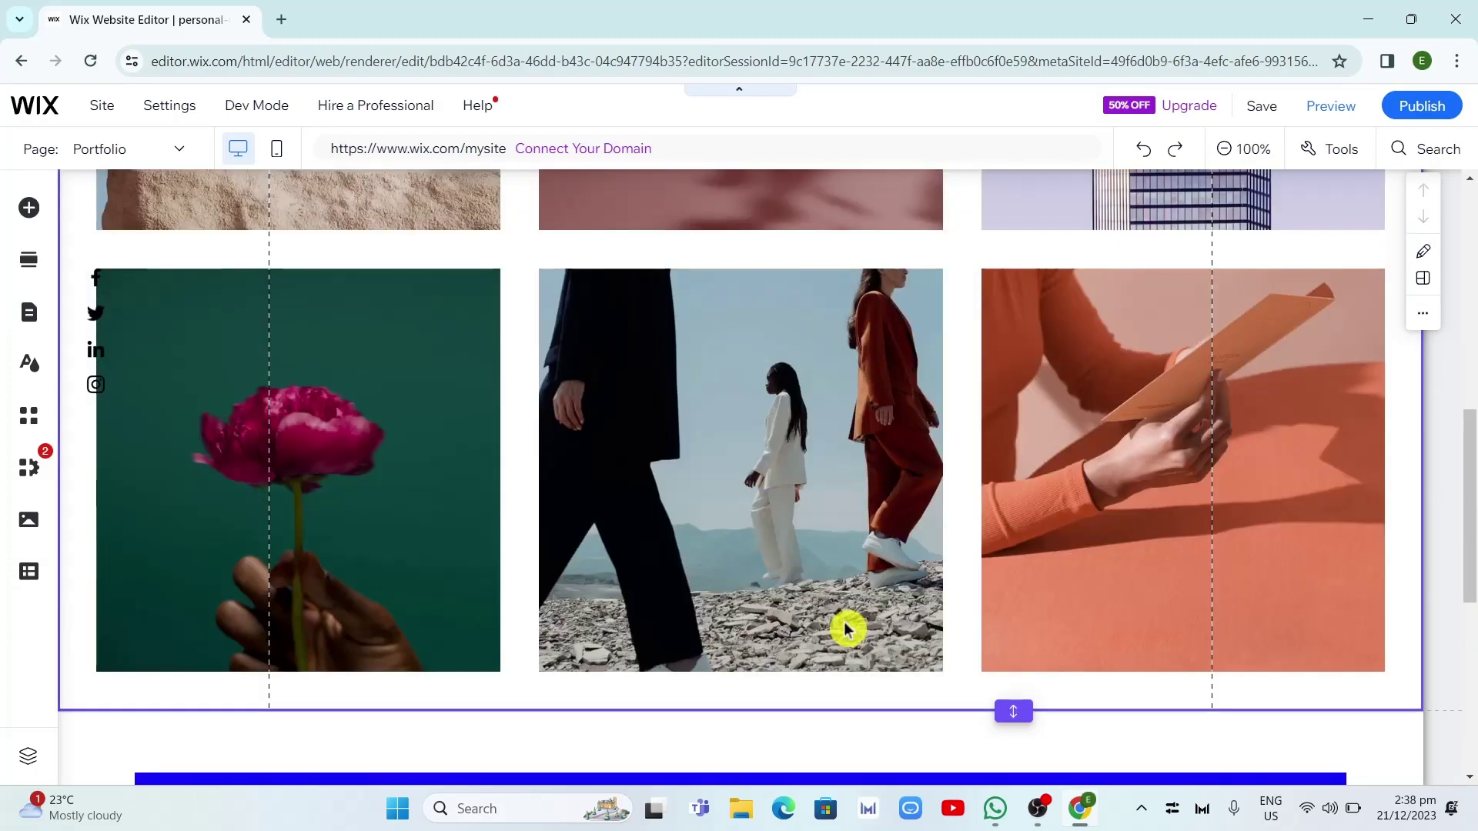
scroll(874, 548, "down", 5)
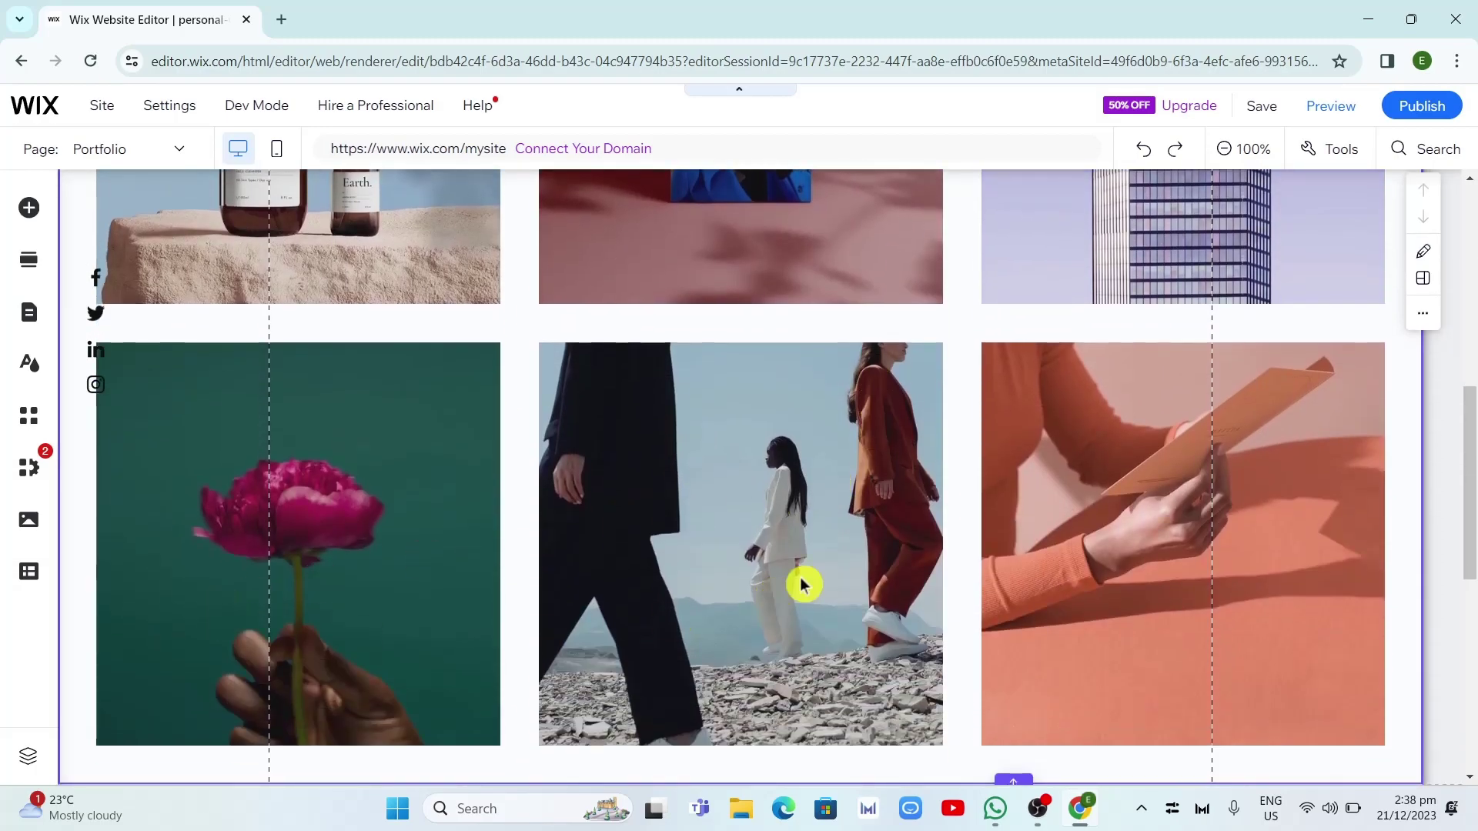
left_click(29, 376)
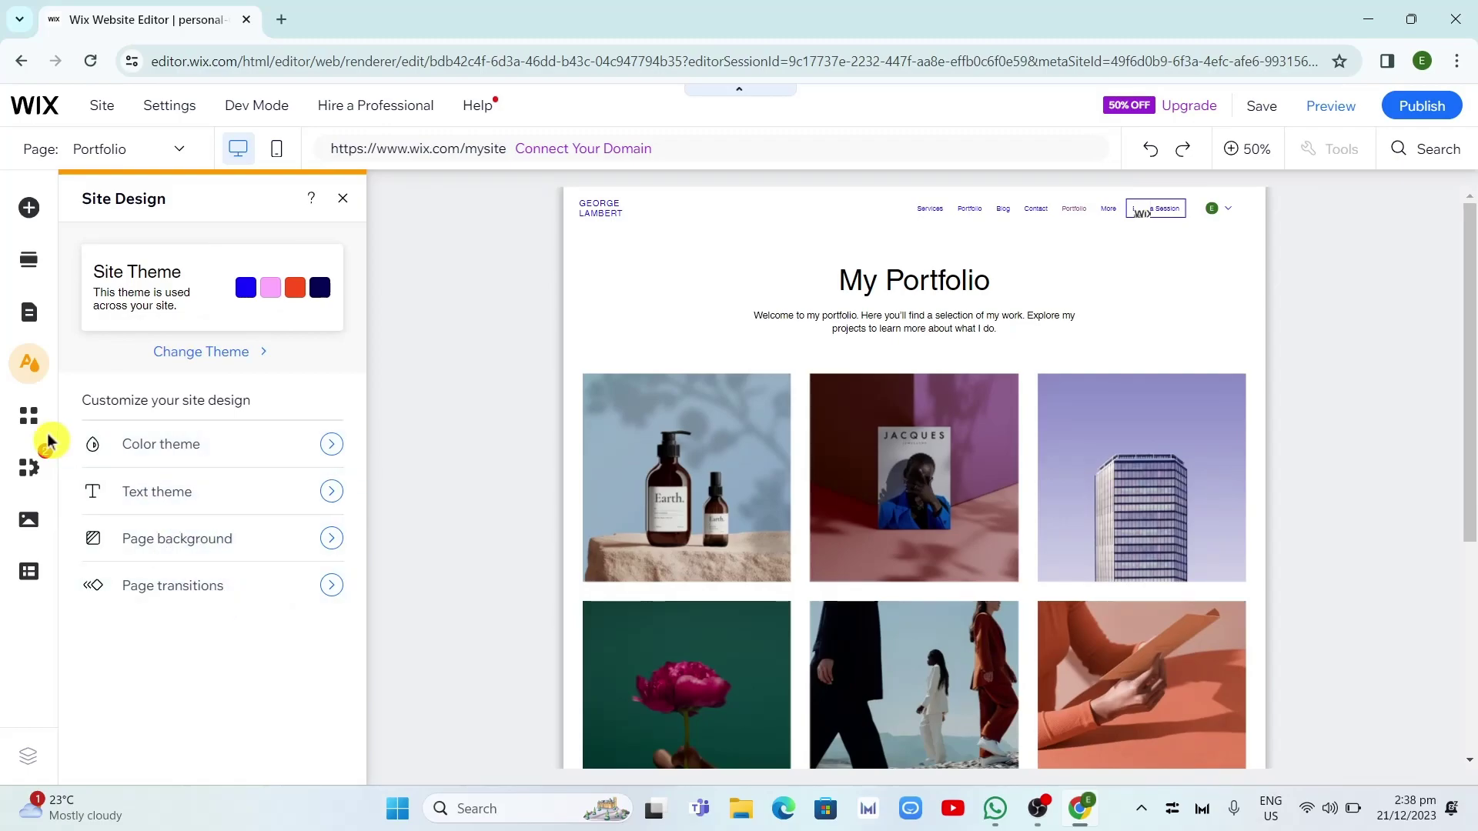
left_click(27, 422)
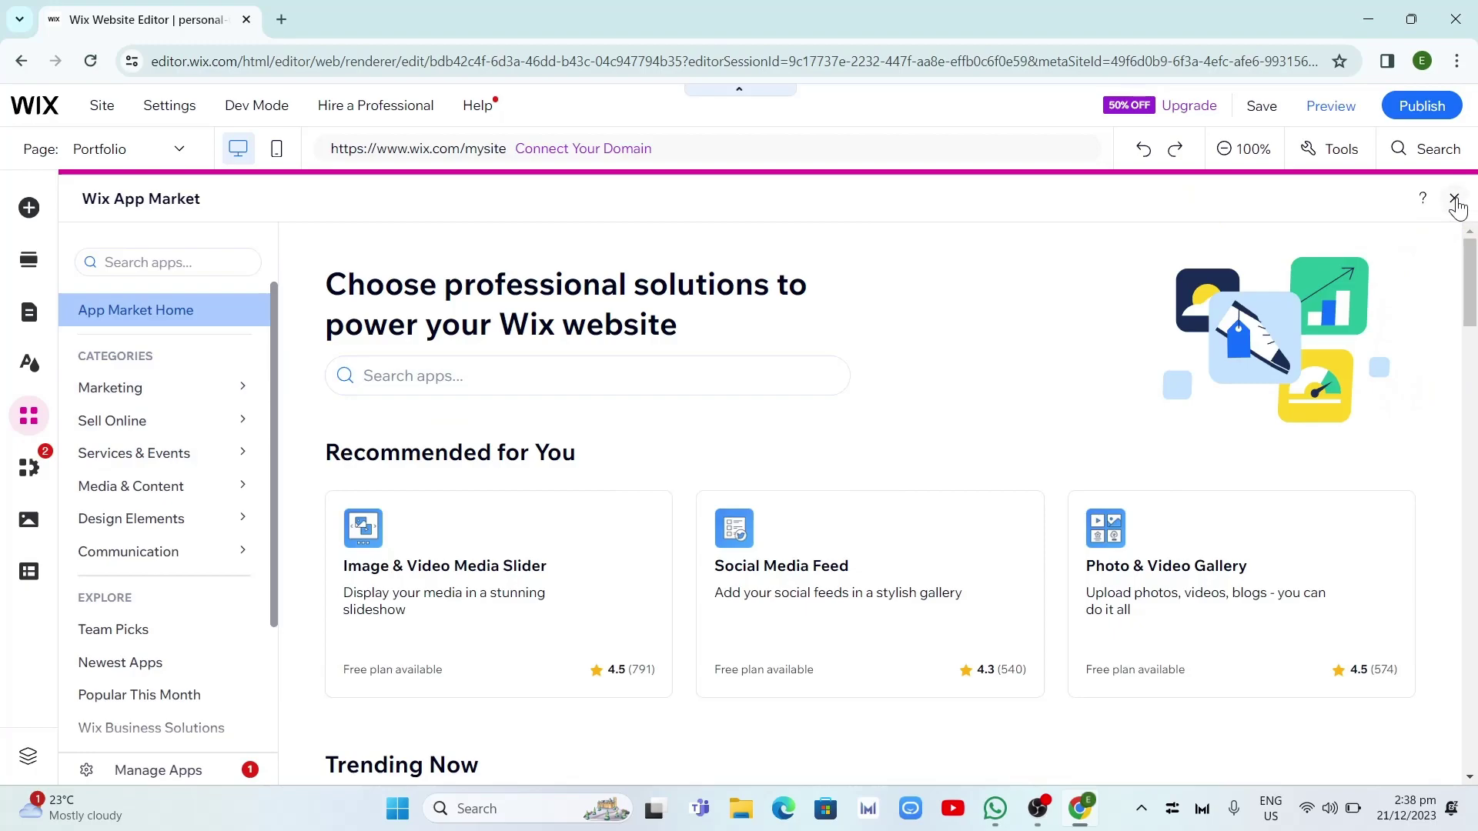
- Look through the My Business, Media and CMS panels, then close the CMS panel
left_click(22, 481)
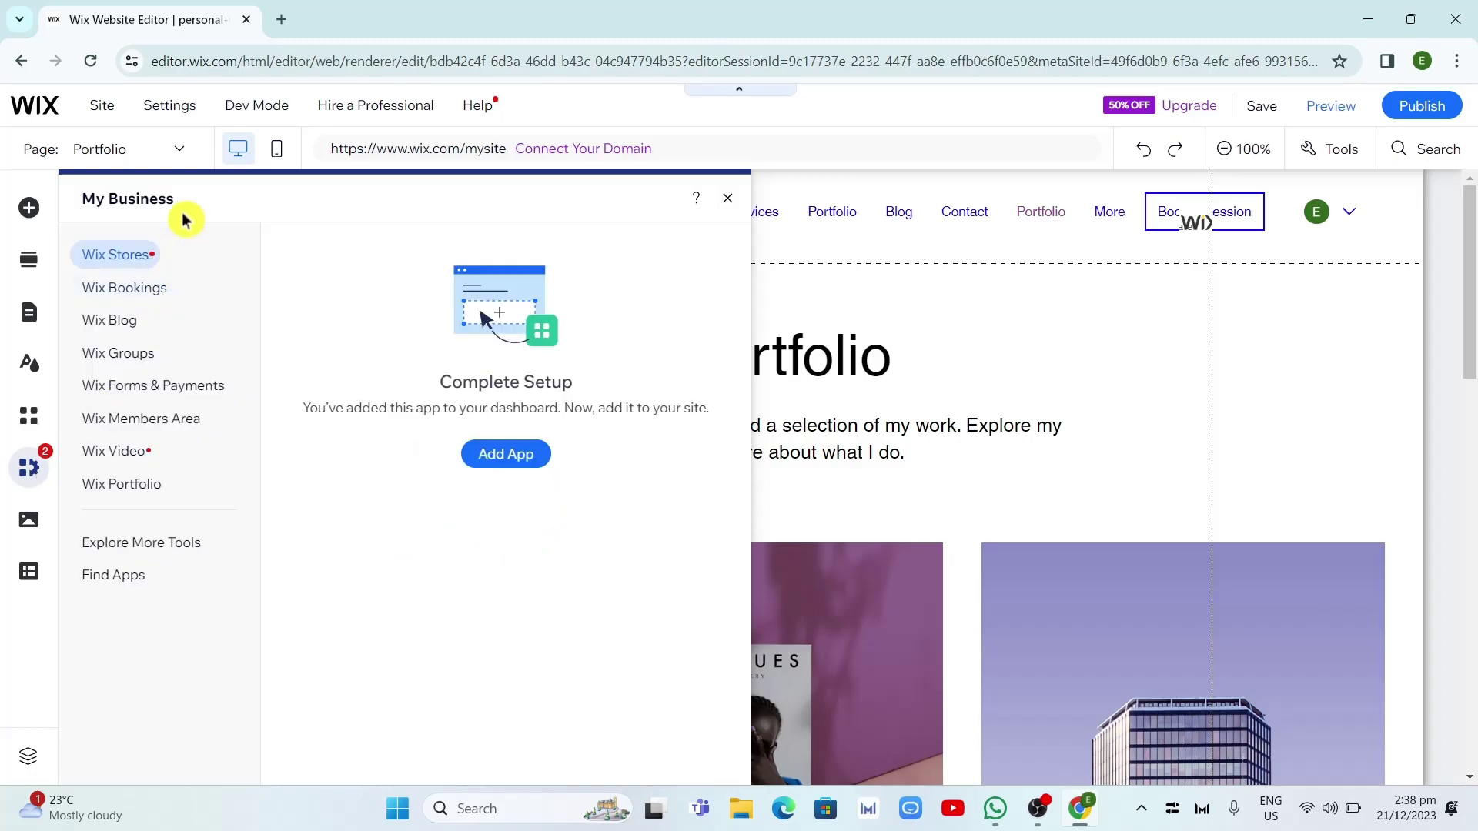
left_click(31, 533)
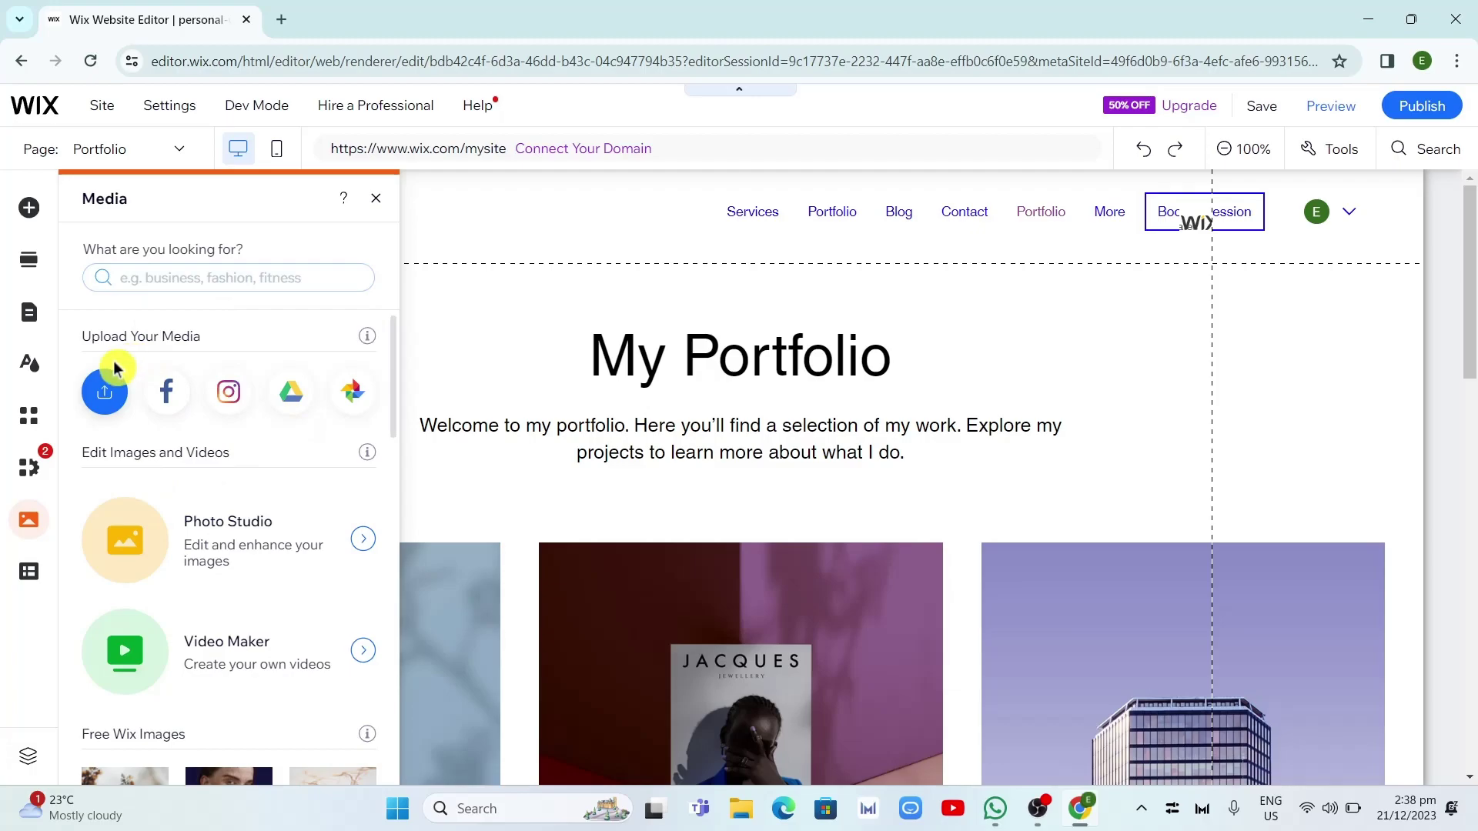
scroll(137, 376, "down", 8)
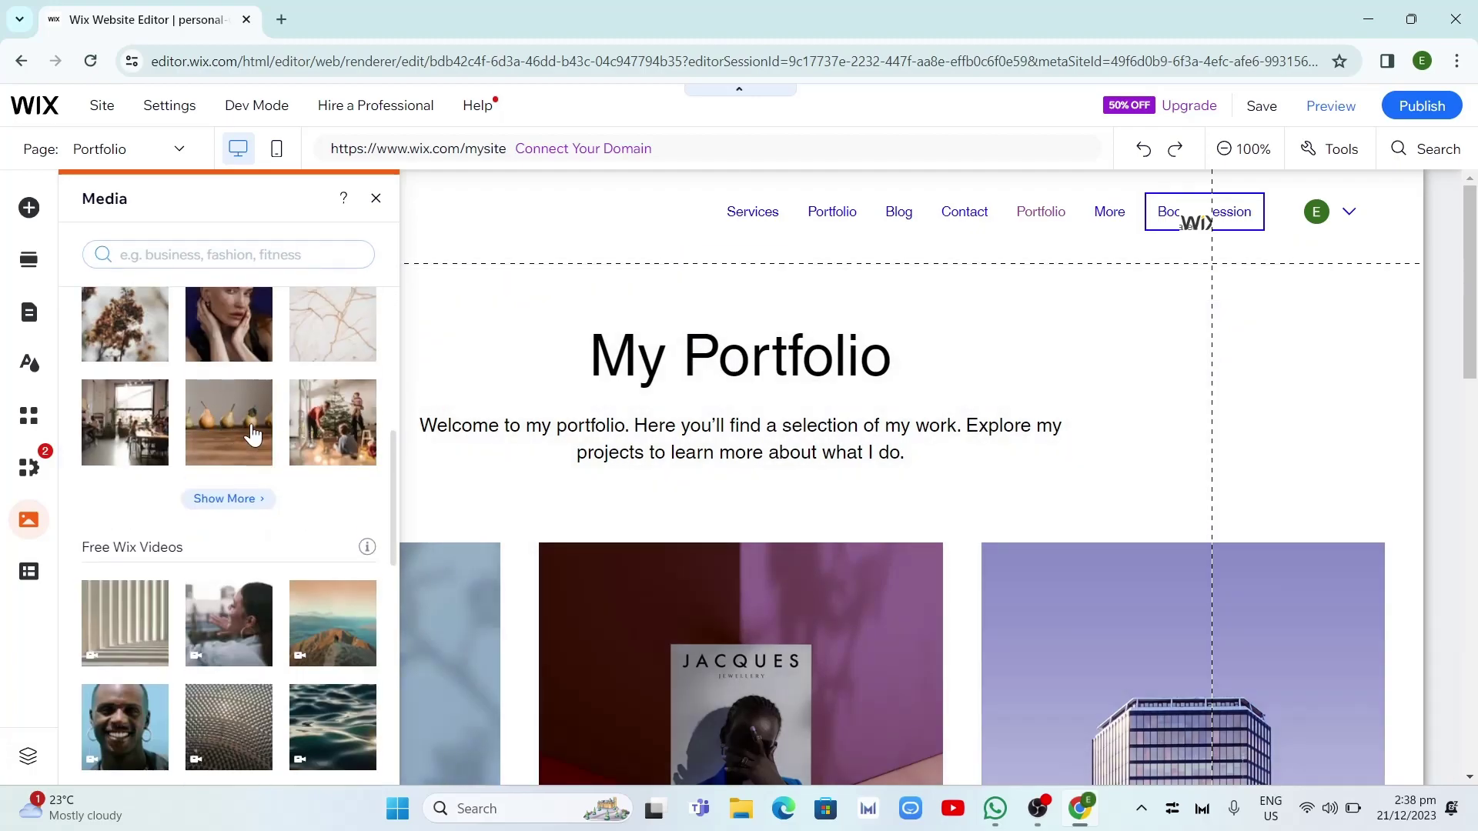
scroll(251, 431, "down", 8)
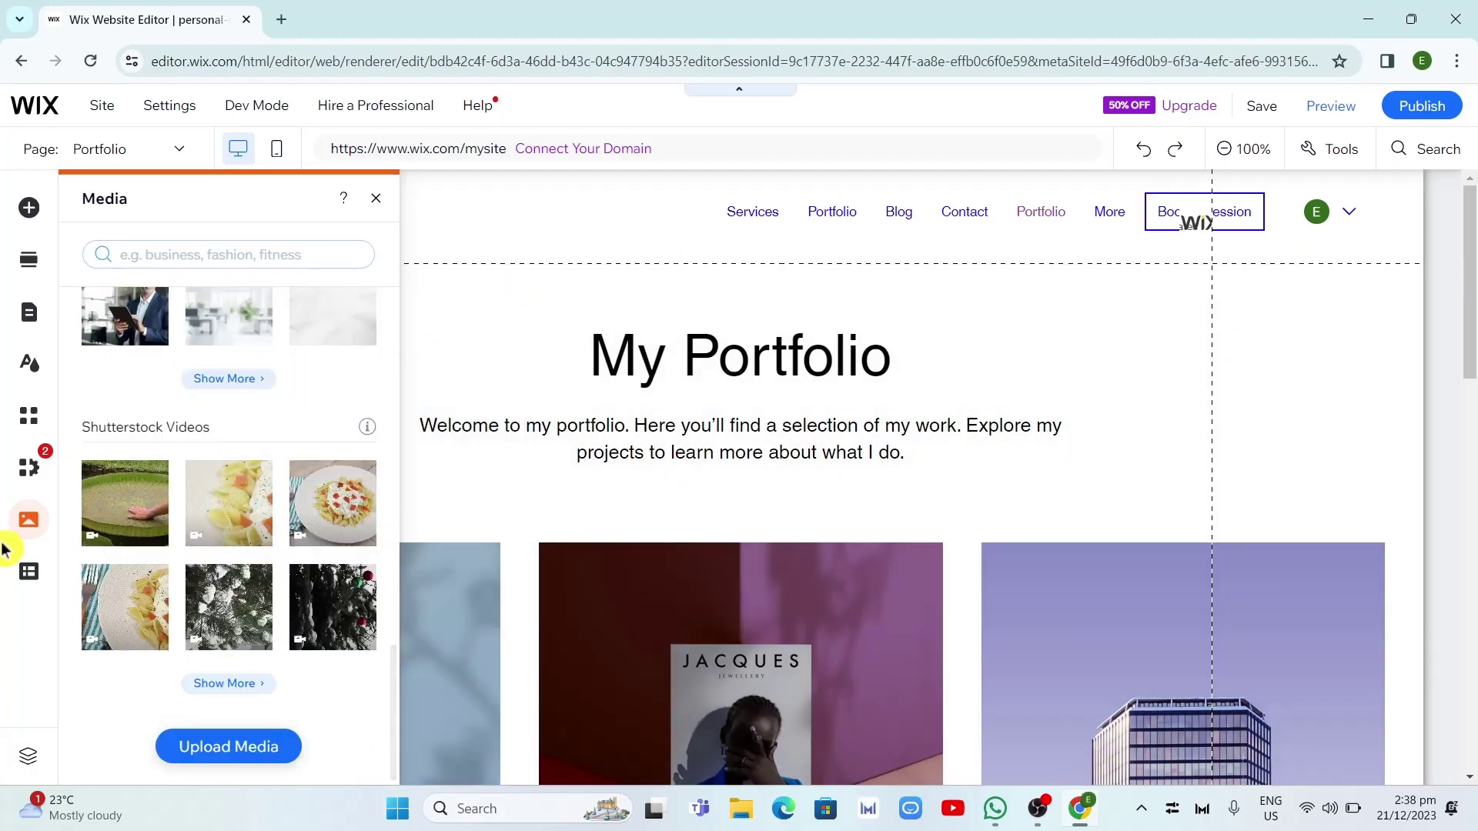
left_click(31, 574)
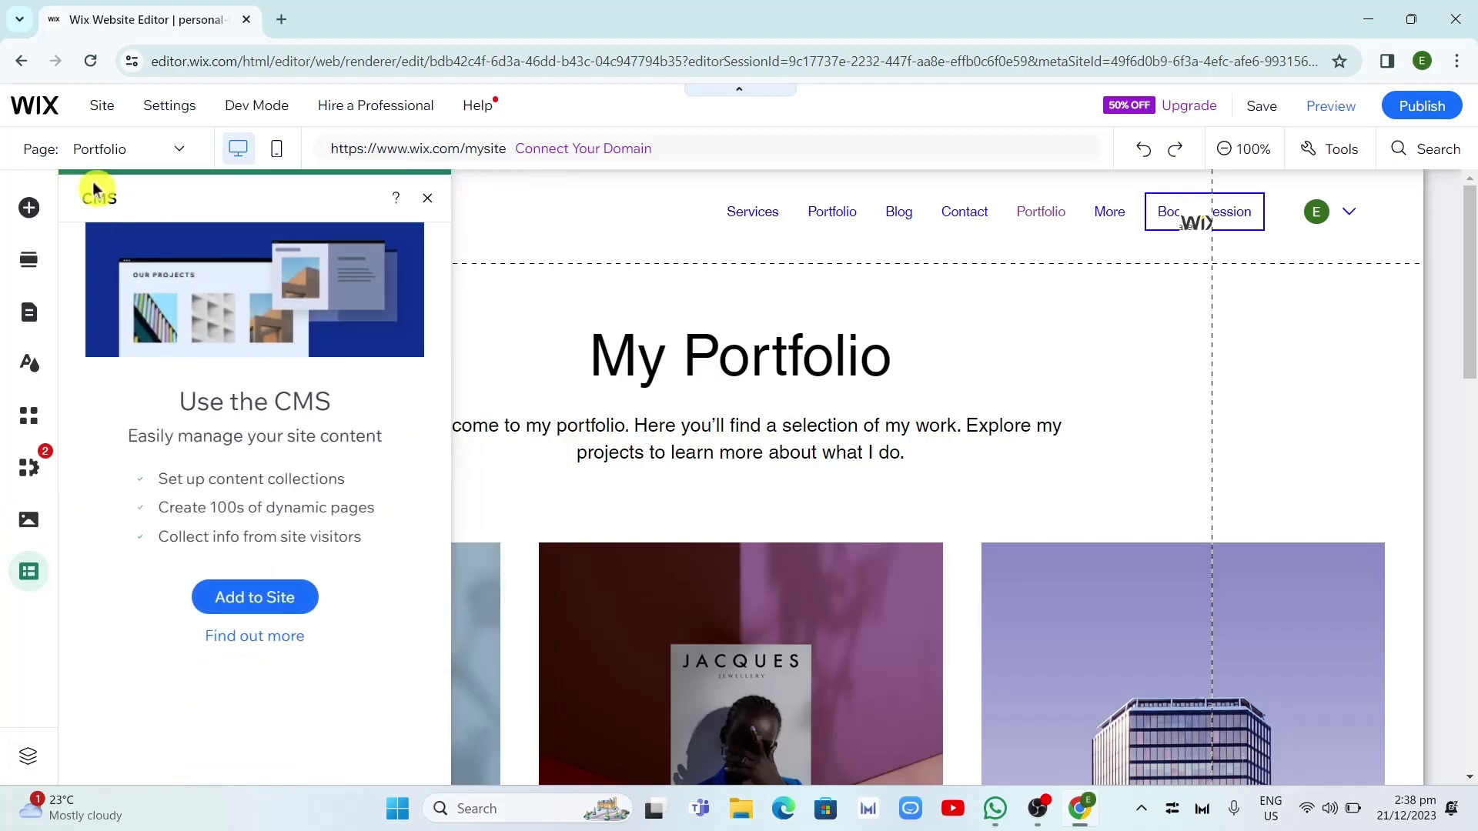
left_click(428, 200)
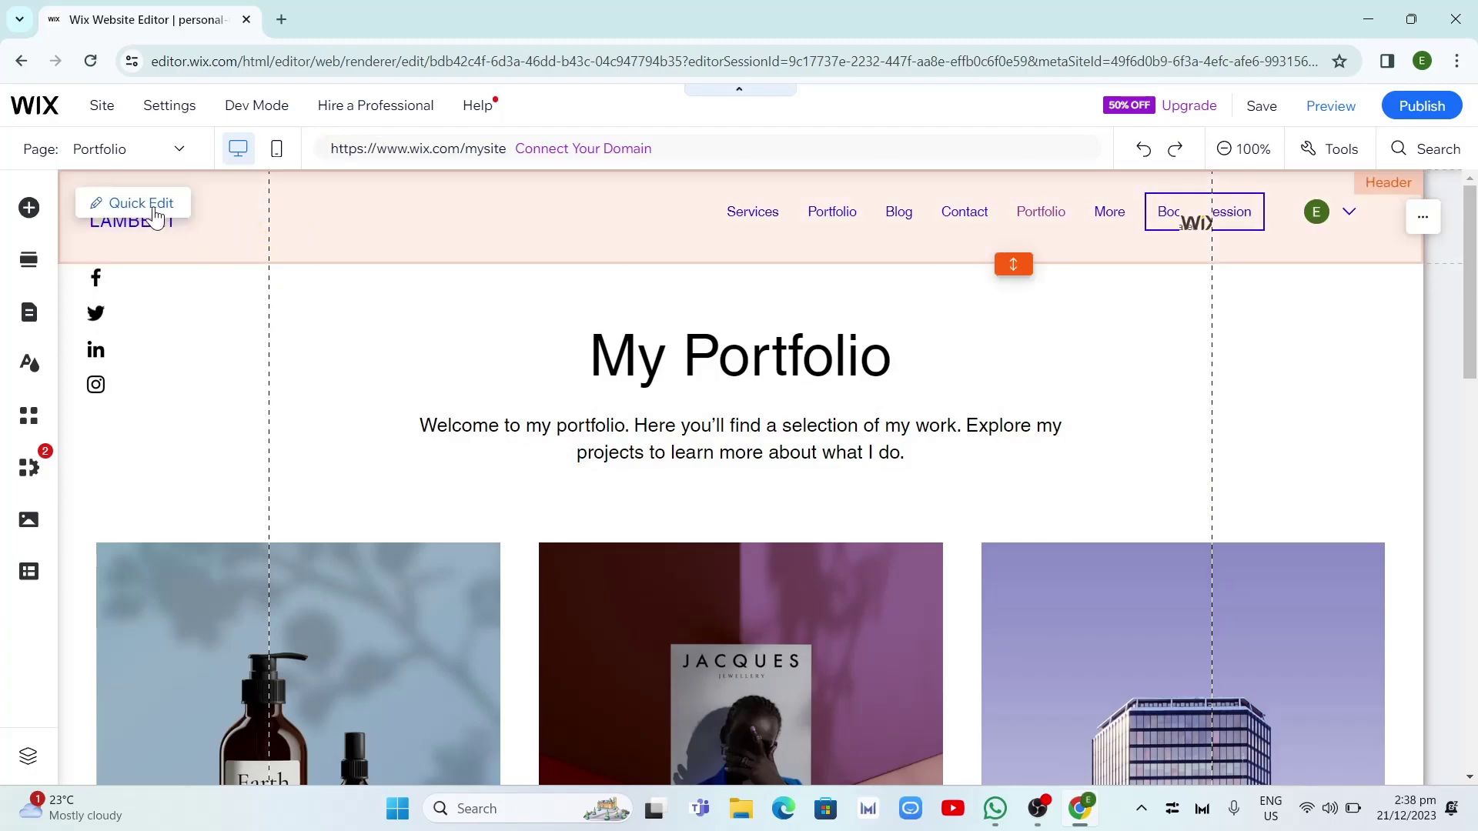
- Publish the site from the top bar and wait for the Congratulations dialog
scroll(999, 555, "down", 10)
scroll(1032, 586, "up", 10)
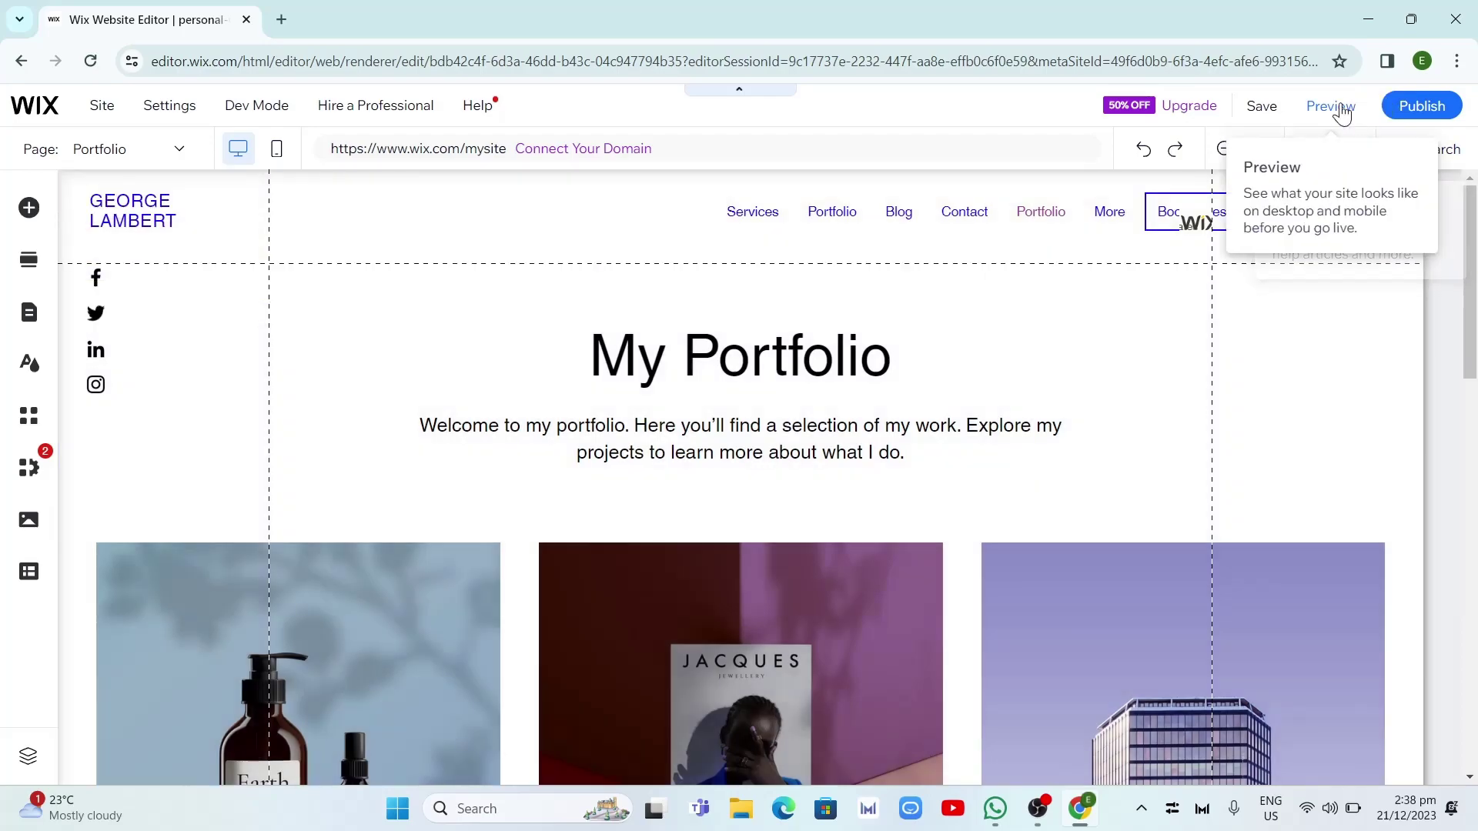
left_click(1426, 116)
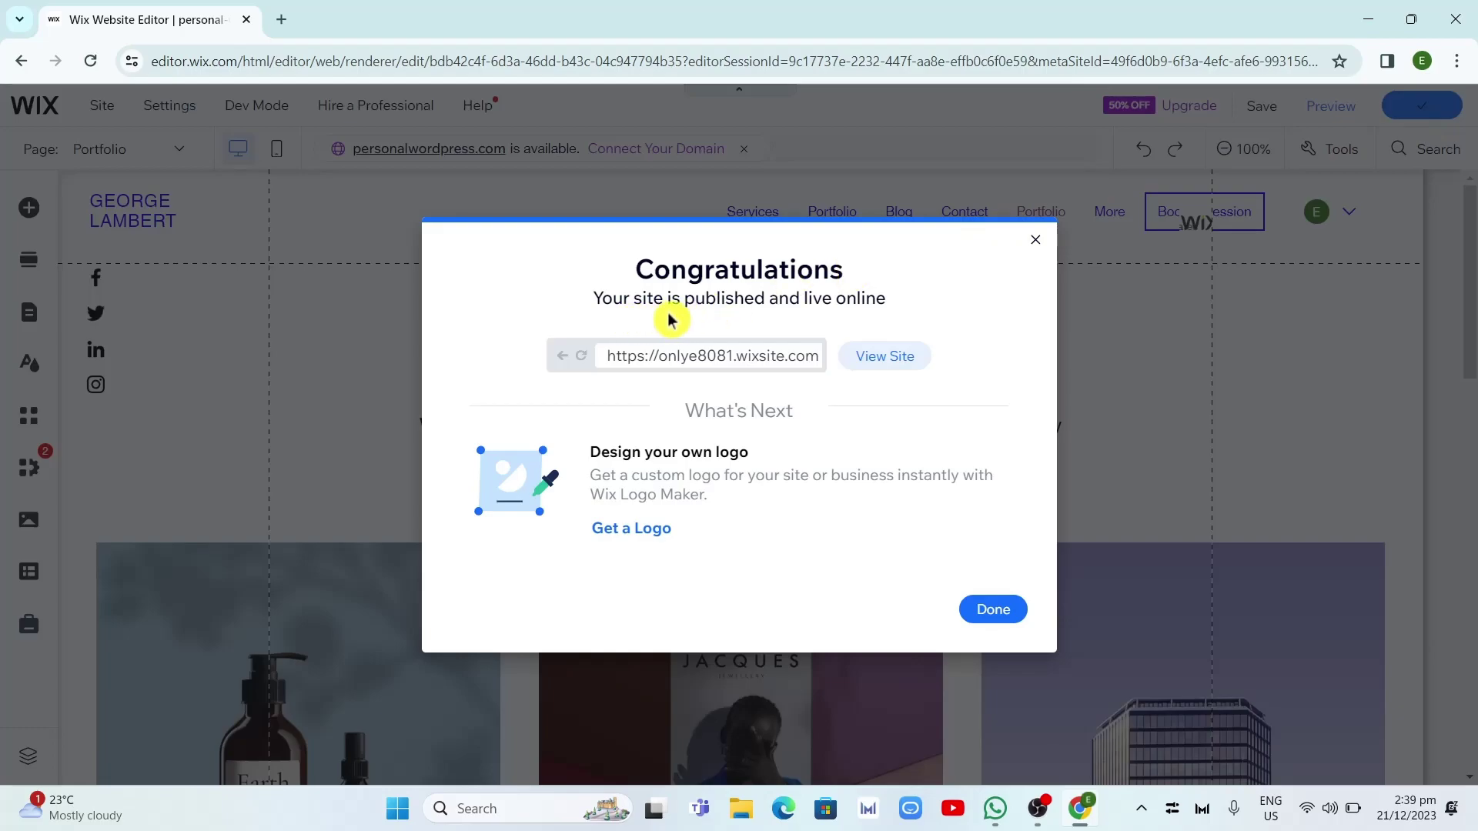
- View the live site in a new tab and scroll through its Home page and STAY IN THE KNOW signup
left_click(892, 373)
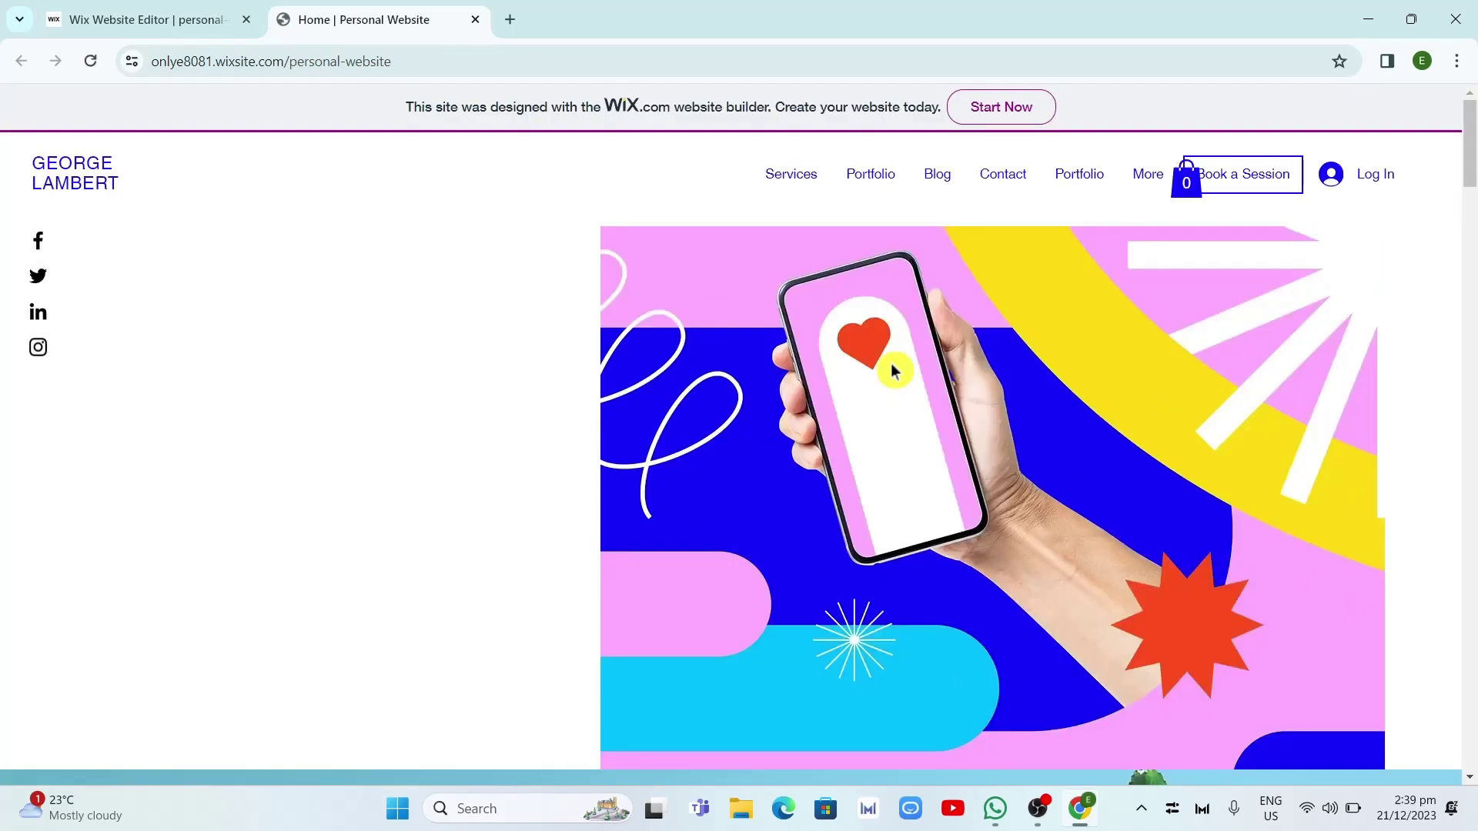
scroll(891, 370, "down", 15)
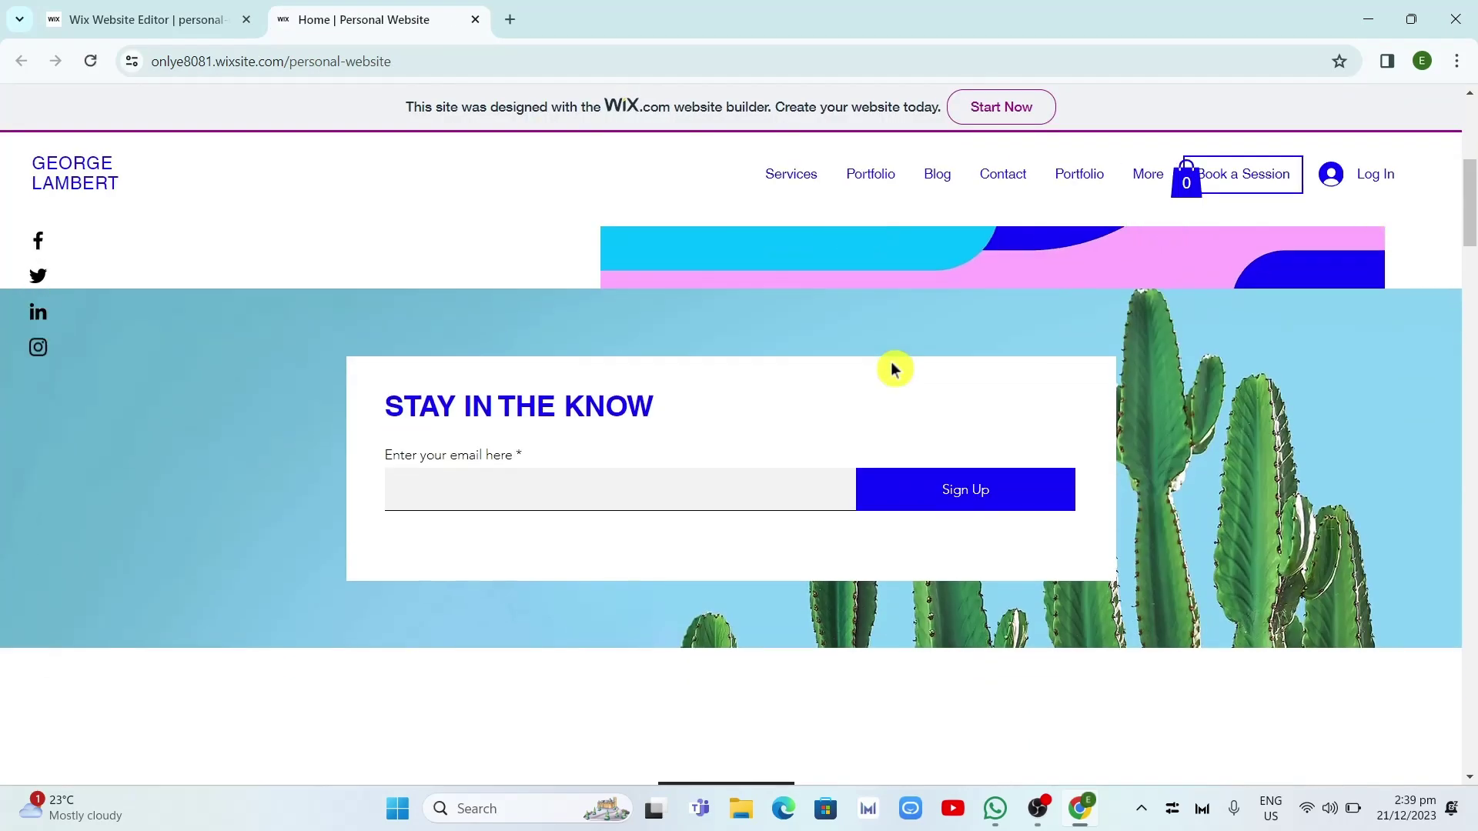
scroll(892, 370, "up", 10)
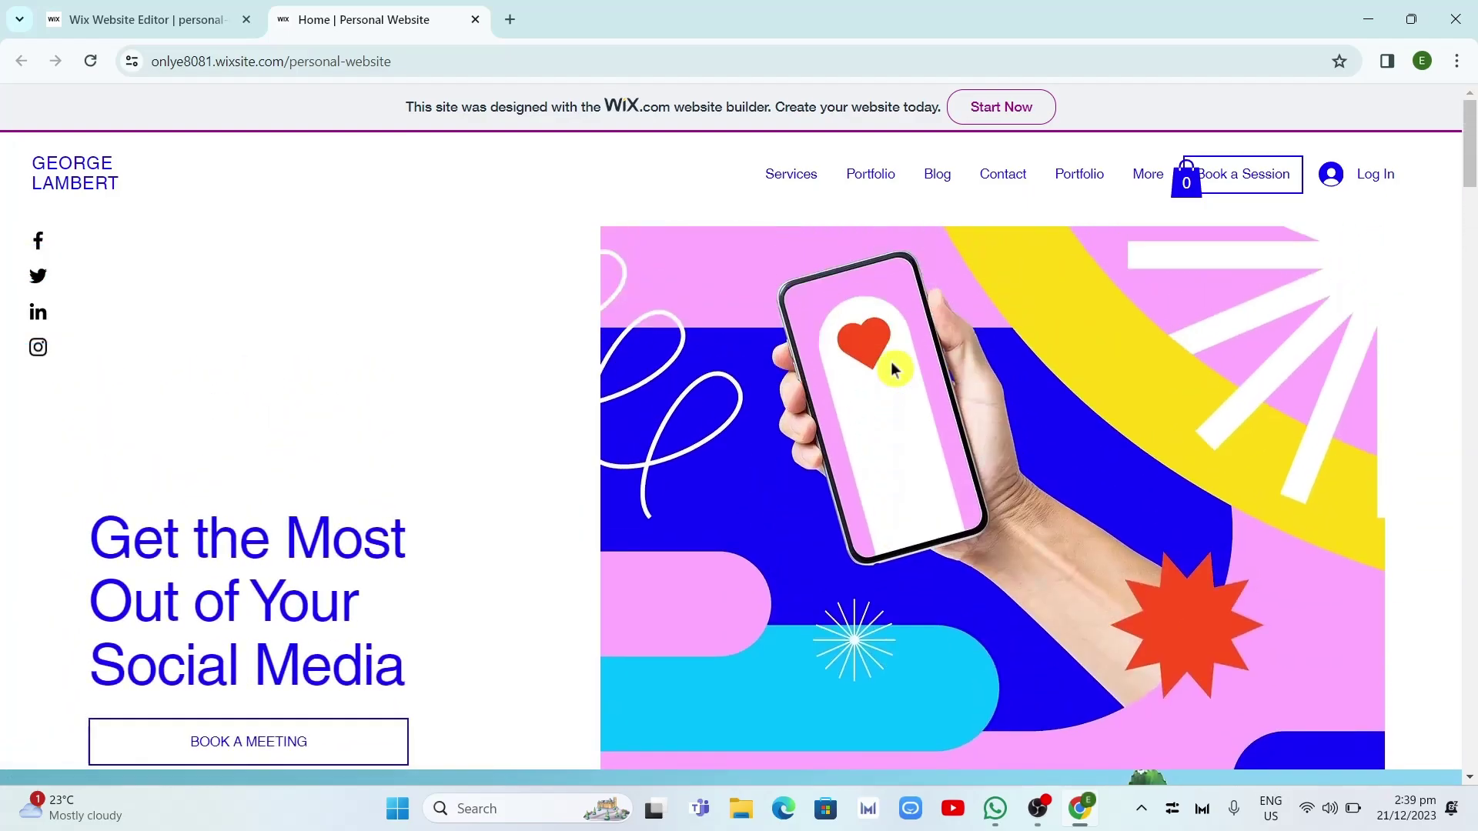
scroll(893, 369, "down", 15)
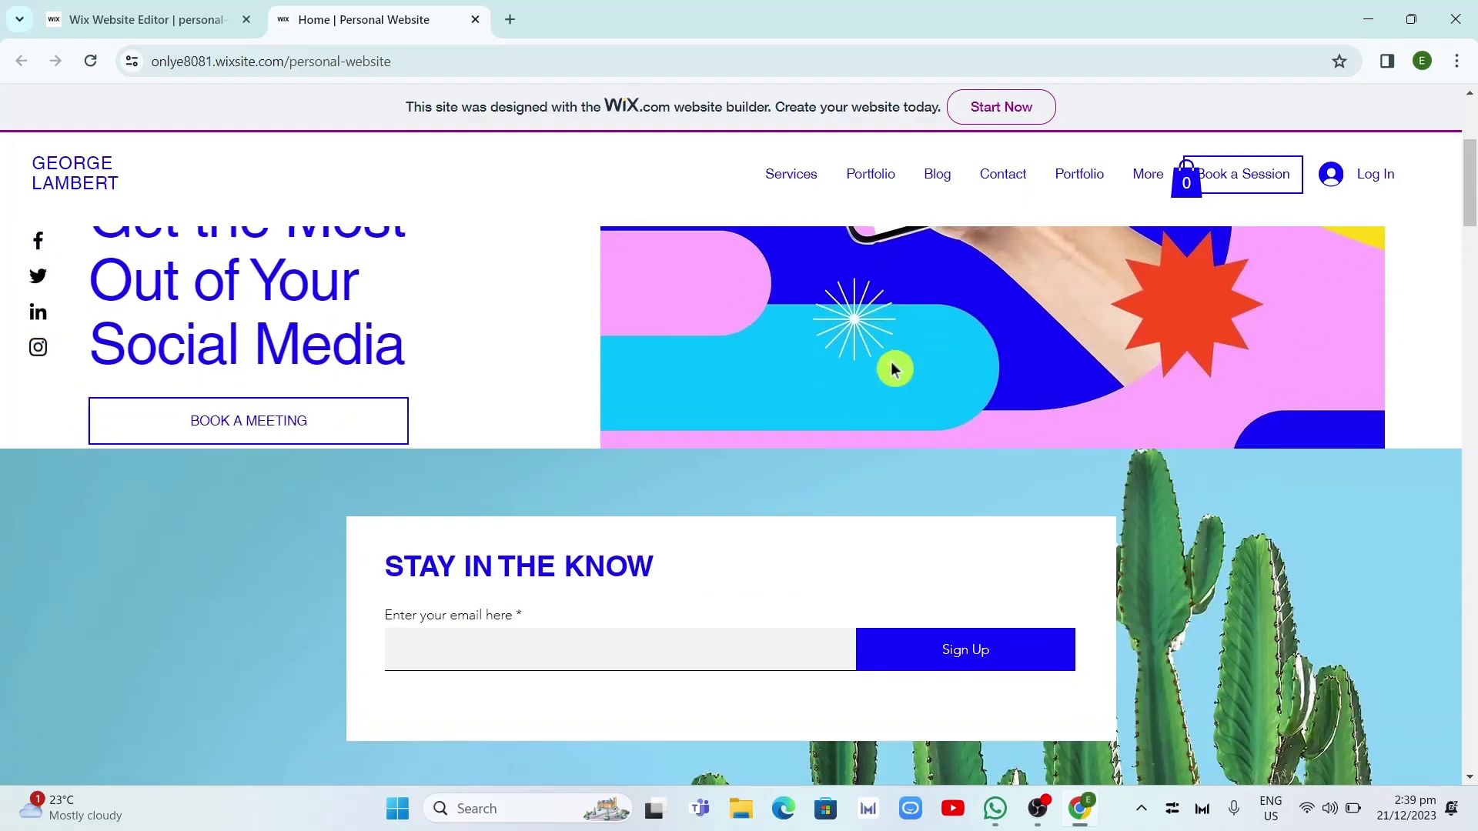
scroll(893, 369, "down", 12)
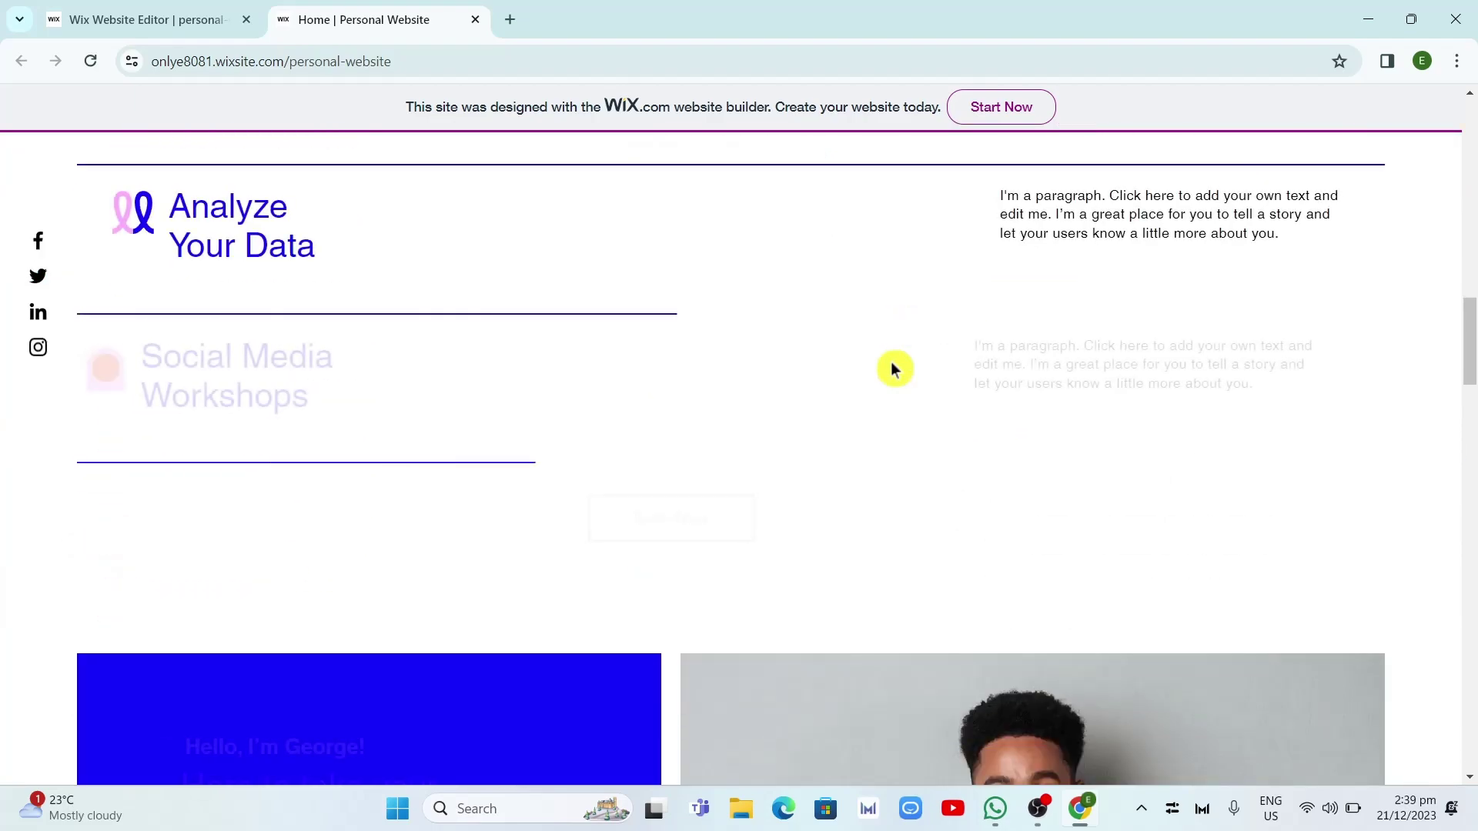
scroll(892, 370, "down", 9)
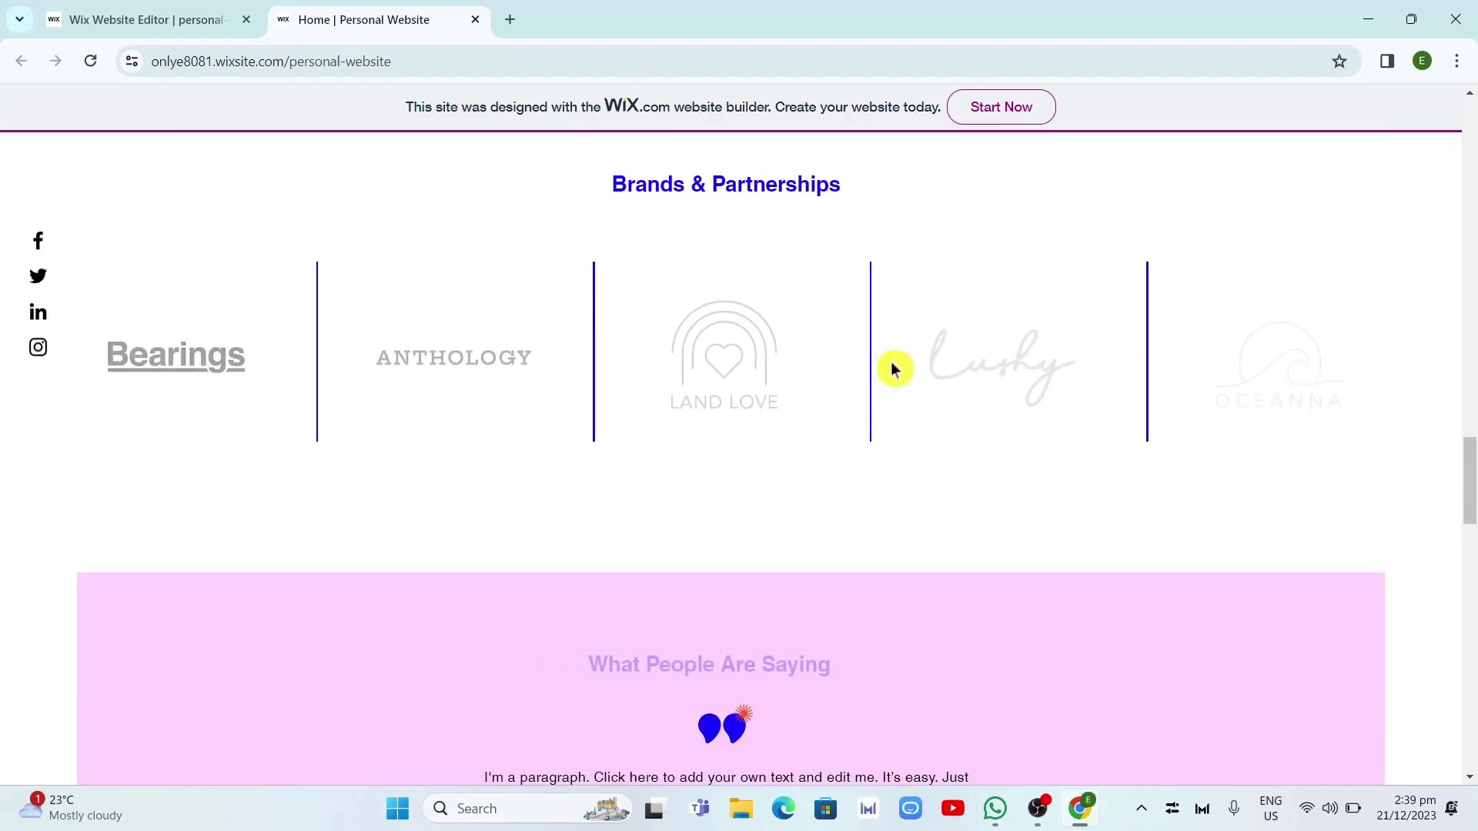
scroll(892, 369, "down", 10)
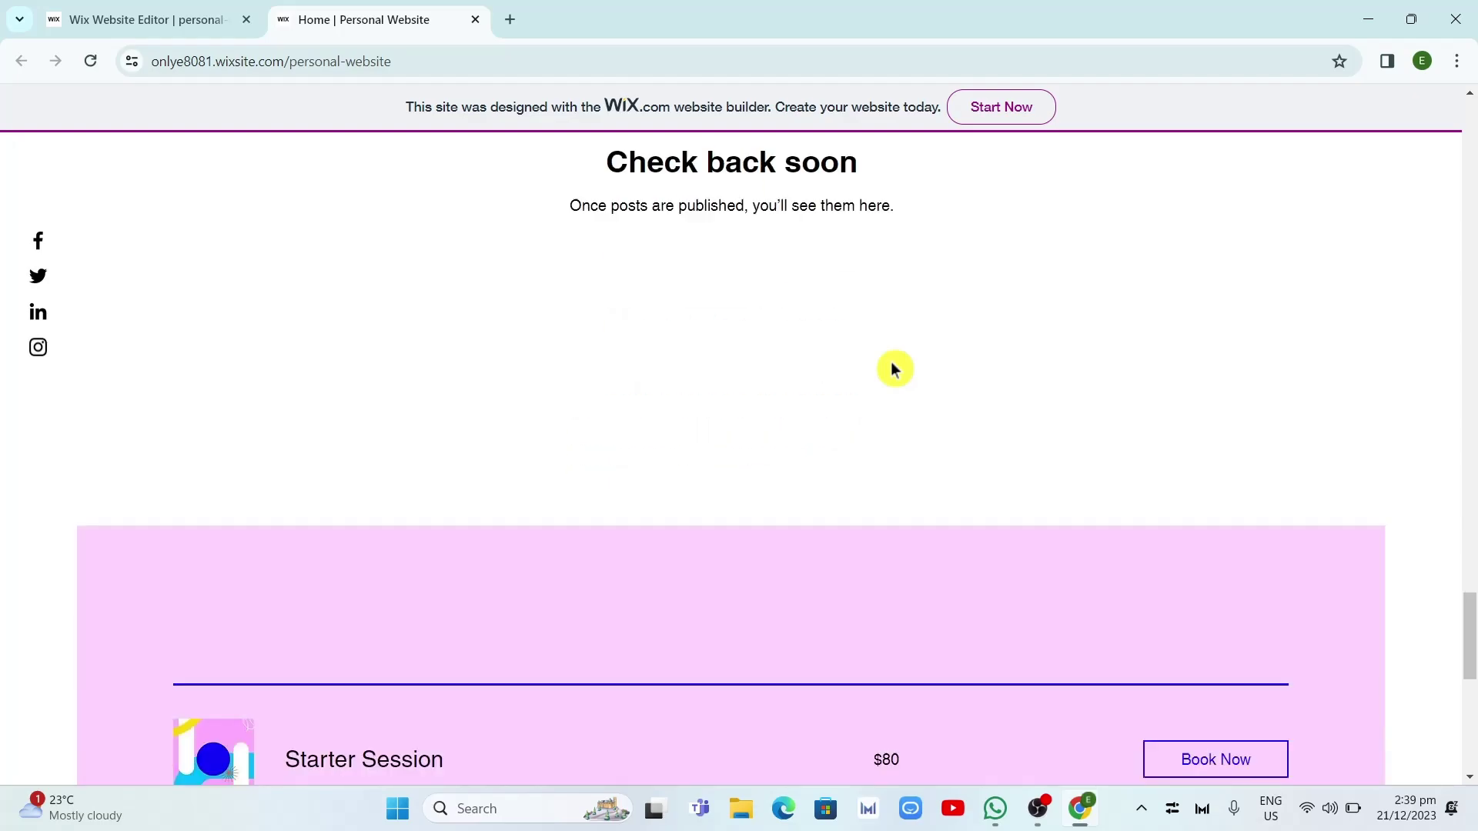
scroll(892, 369, "down", 2)
scroll(893, 369, "up", 20)
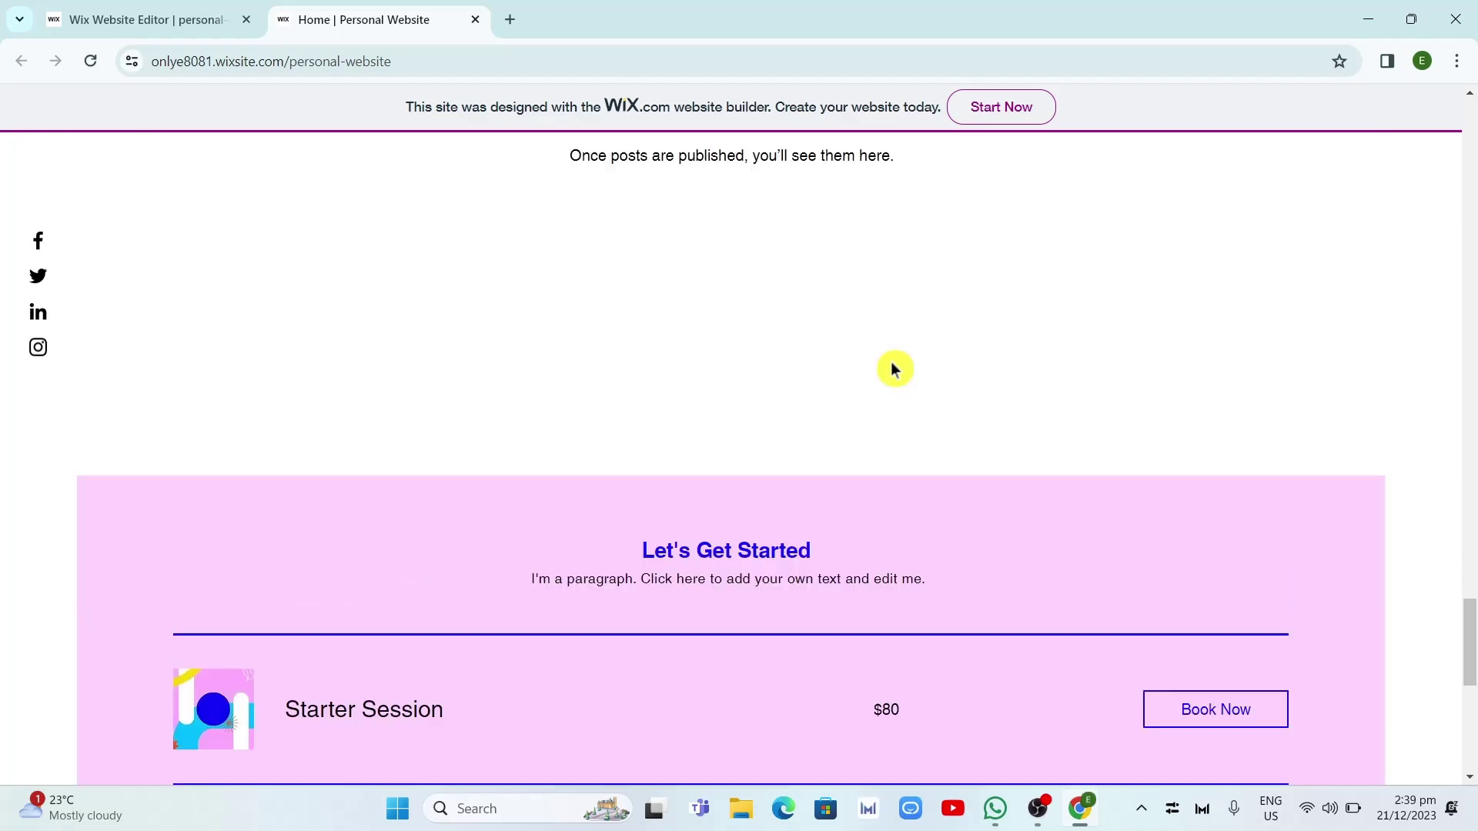
scroll(892, 369, "up", 10)
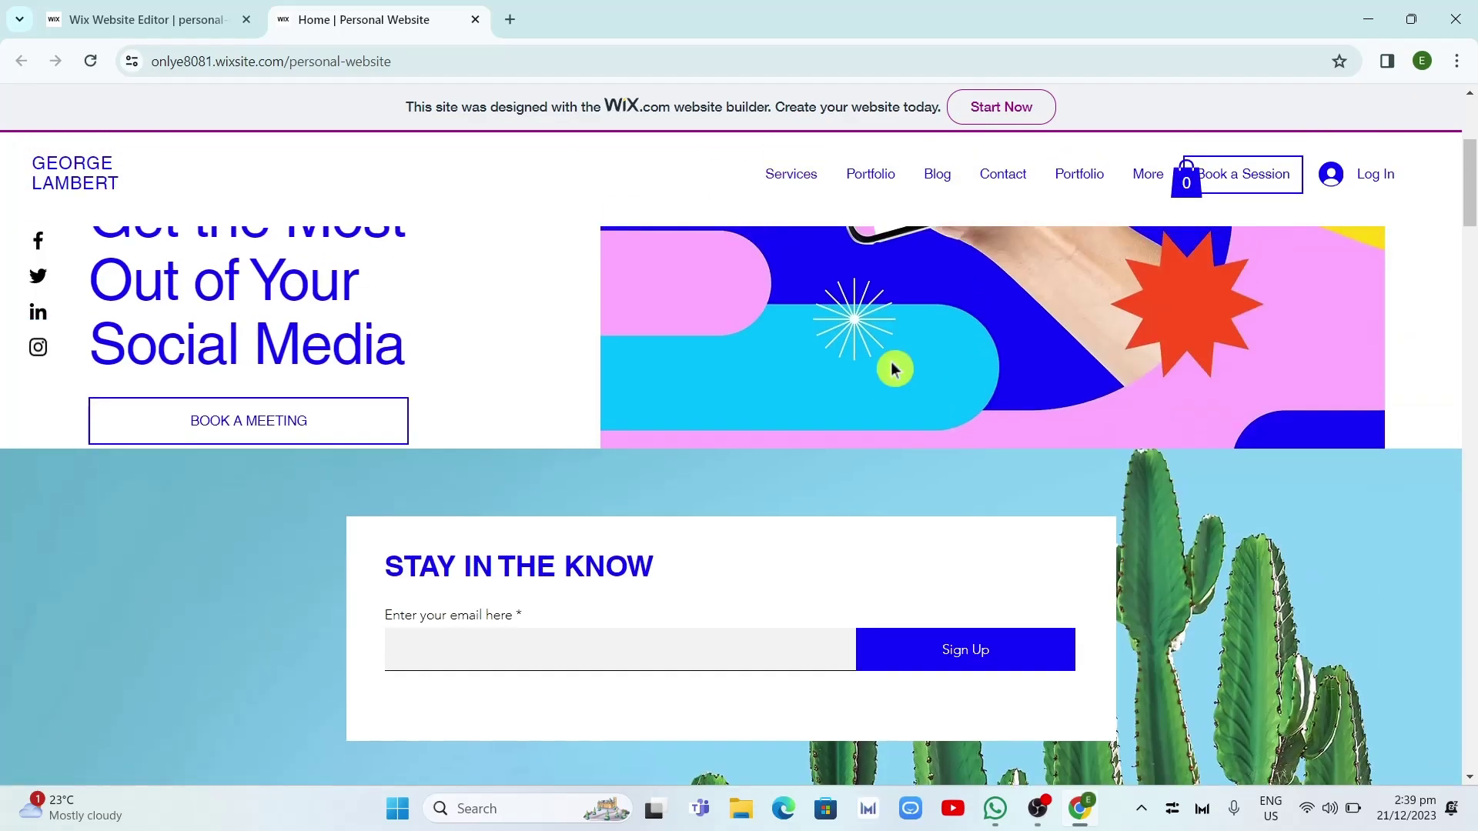